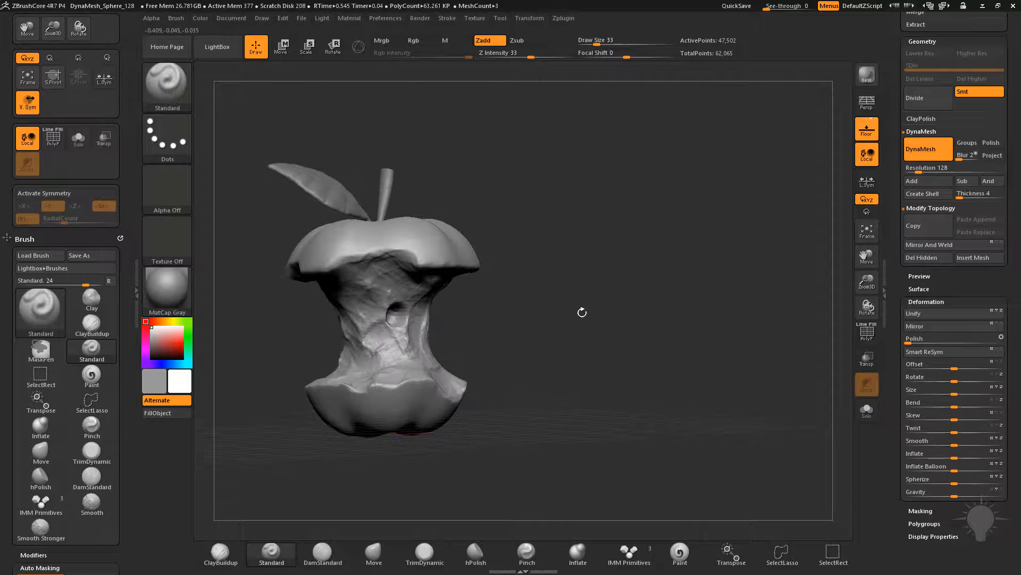
Step: Append a ZSphere to the apple core model as a new subtool and make it the active one
{"action": "left_click_drag", "start_coordinate": [902, 95], "coordinate": [936, 358]}
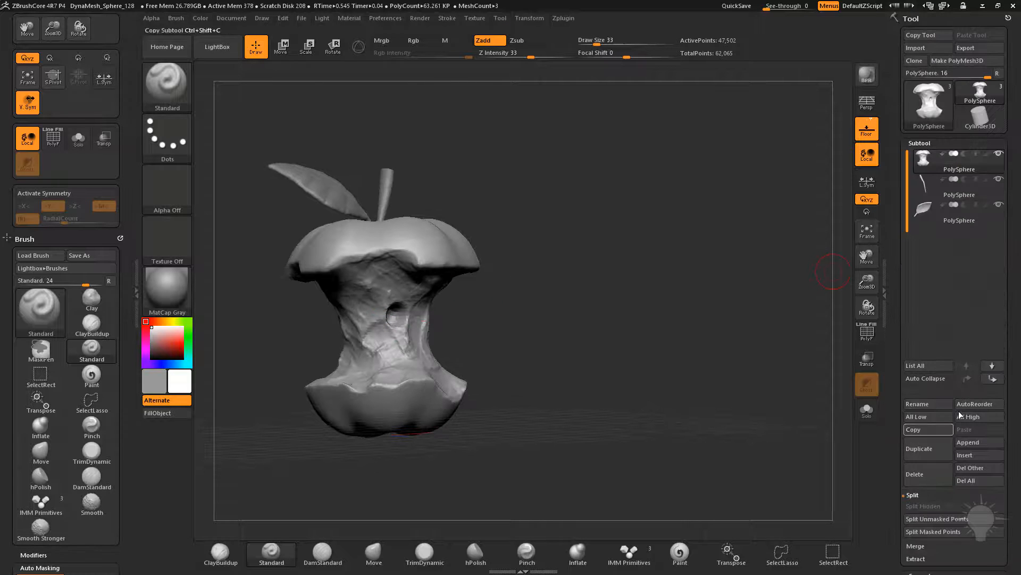
{"action": "left_click", "coordinate": [977, 448]}
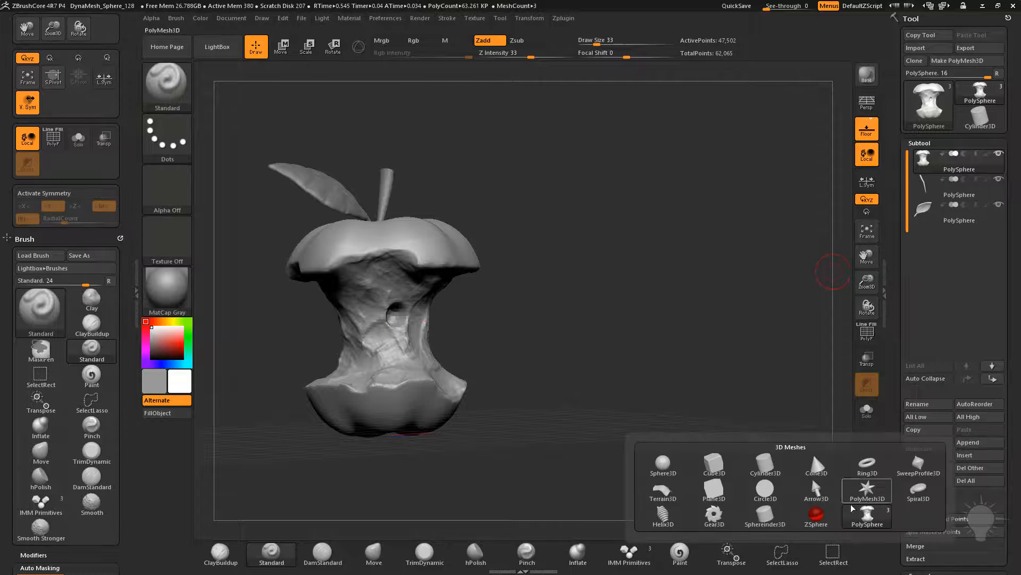
{"action": "left_click", "coordinate": [816, 515]}
{"action": "left_click", "coordinate": [962, 248]}
Step: Turn on transparency and scale the ZSphere down so it fits inside the middle of the apple core
{"action": "left_click_drag", "start_coordinate": [643, 277], "coordinate": [739, 277]}
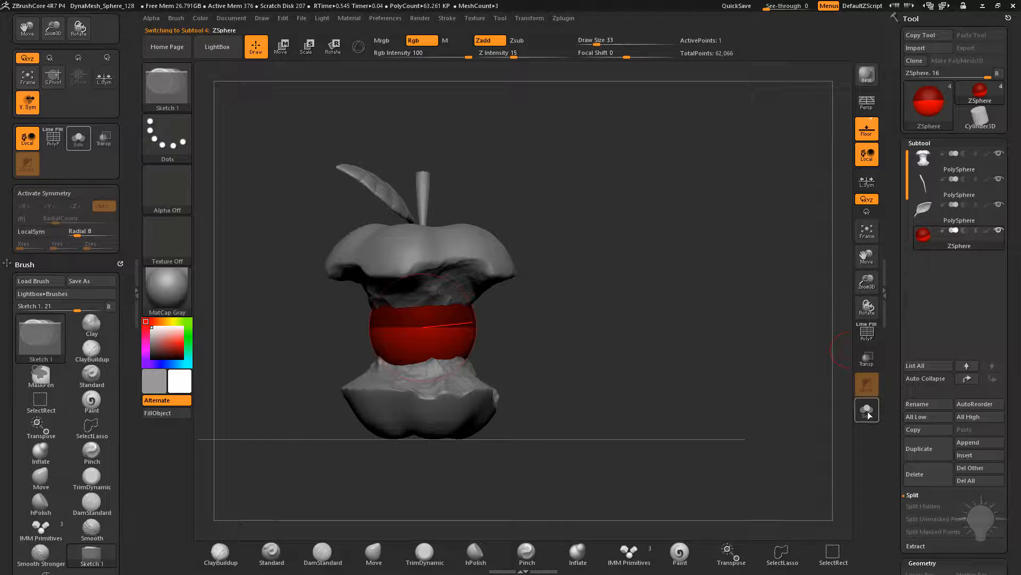
{"action": "left_click", "coordinate": [867, 357]}
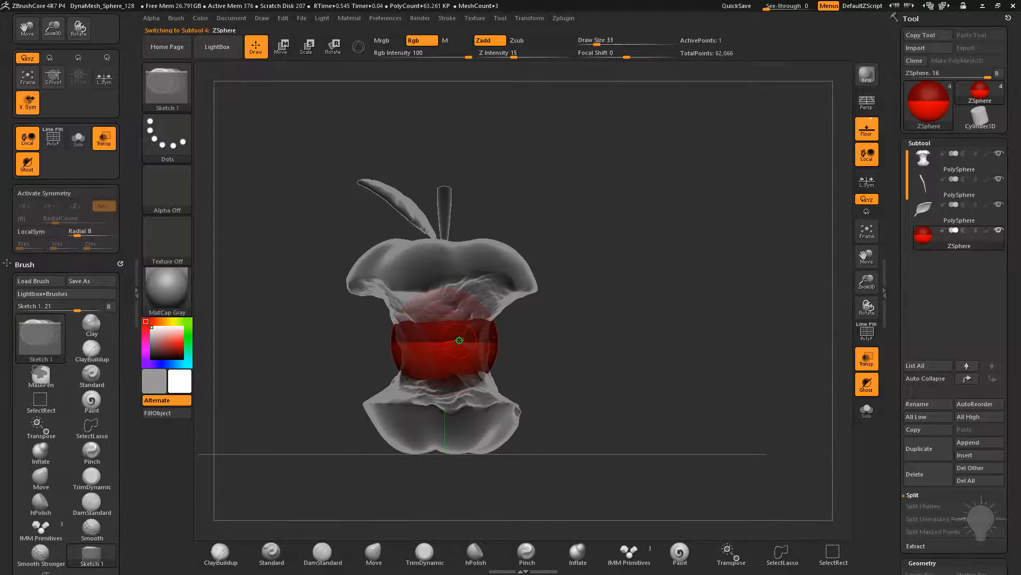
{"action": "key", "text": "e"}
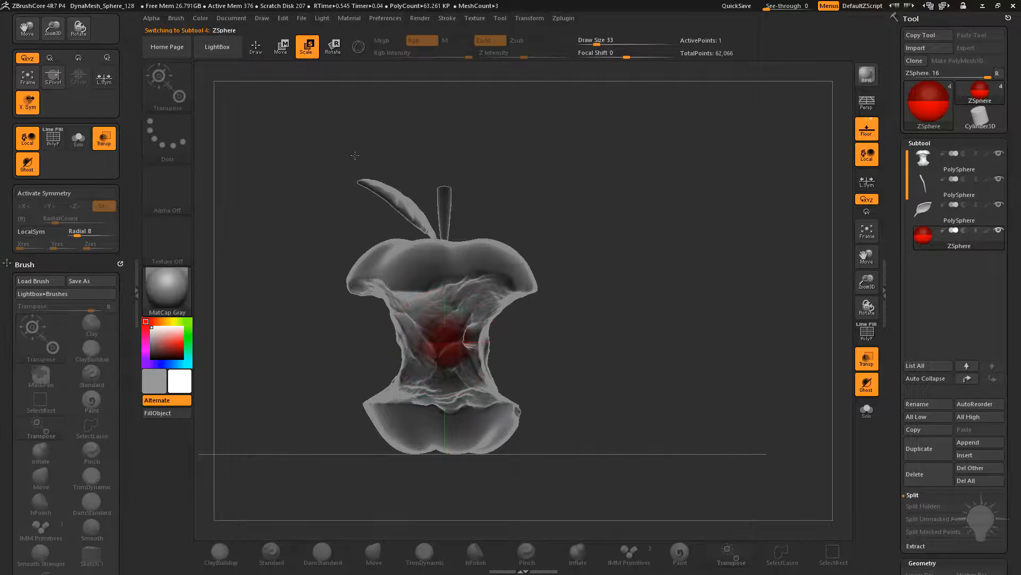
{"action": "mouse_move", "coordinate": [640, 265]}
{"action": "left_mouse_down", "text": "alt"}
{"action": "mouse_move", "coordinate": [613, 270]}
{"action": "mouse_move", "coordinate": [646, 253]}
{"action": "mouse_move", "coordinate": [451, 281]}
{"action": "mouse_move", "coordinate": [463, 294]}
{"action": "mouse_move", "coordinate": [512, 294]}
{"action": "mouse_move", "coordinate": [501, 284]}
{"action": "mouse_move", "coordinate": [438, 288]}
{"action": "mouse_move", "coordinate": [563, 276]}
{"action": "left_mouse_up", "text": "alt"}
Step: Extend a chain of equal-sized ZSpheres out through the hole in the core, with the end segment angled upward
{"action": "key", "text": "q"}
{"action": "key", "text": "w"}
{"action": "mouse_move", "coordinate": [692, 271]}
{"action": "left_mouse_down"}
{"action": "mouse_move", "coordinate": [654, 280]}
{"action": "mouse_move", "coordinate": [613, 261]}
{"action": "left_mouse_up"}
{"action": "key", "text": "q"}
{"action": "left_click", "coordinate": [531, 279], "text": "shift"}
{"action": "key", "text": "w"}
{"action": "left_click_drag", "start_coordinate": [545, 279], "coordinate": [617, 196]}
{"action": "key", "text": "q"}
{"action": "left_click_drag", "start_coordinate": [717, 294], "coordinate": [743, 254], "text": "alt"}
{"action": "mouse_move", "coordinate": [638, 250]}
{"action": "left_mouse_down"}
{"action": "mouse_move", "coordinate": [716, 256]}
{"action": "mouse_move", "coordinate": [586, 259]}
{"action": "left_mouse_up"}
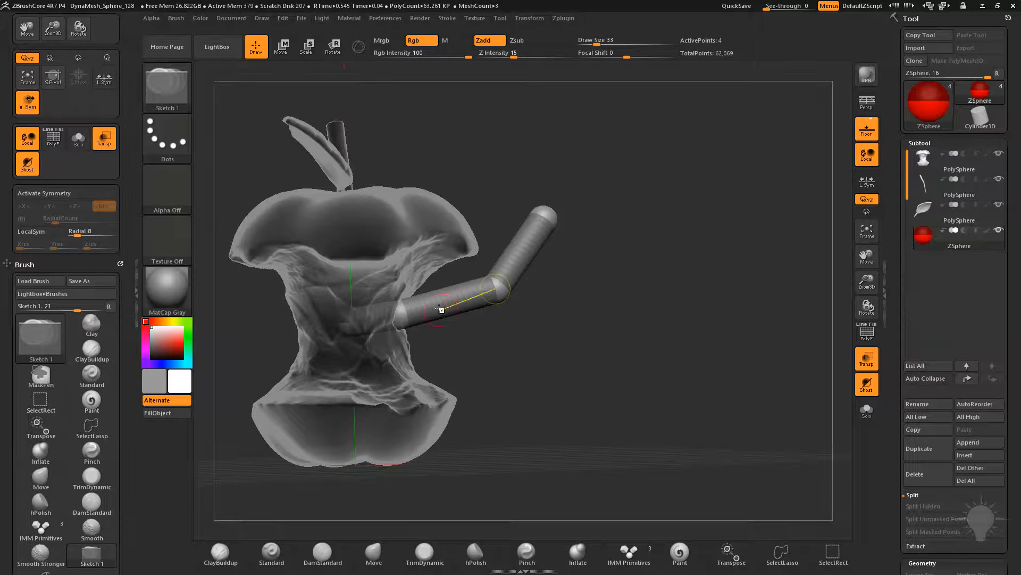
Step: Insert two more ZSphere joints along the worm's segments and move the joints to bend it into a curve
{"action": "left_click", "coordinate": [523, 247]}
{"action": "left_click_drag", "start_coordinate": [645, 287], "coordinate": [660, 314], "text": "alt"}
{"action": "key", "text": "w"}
{"action": "left_click_drag", "start_coordinate": [531, 247], "coordinate": [550, 255]}
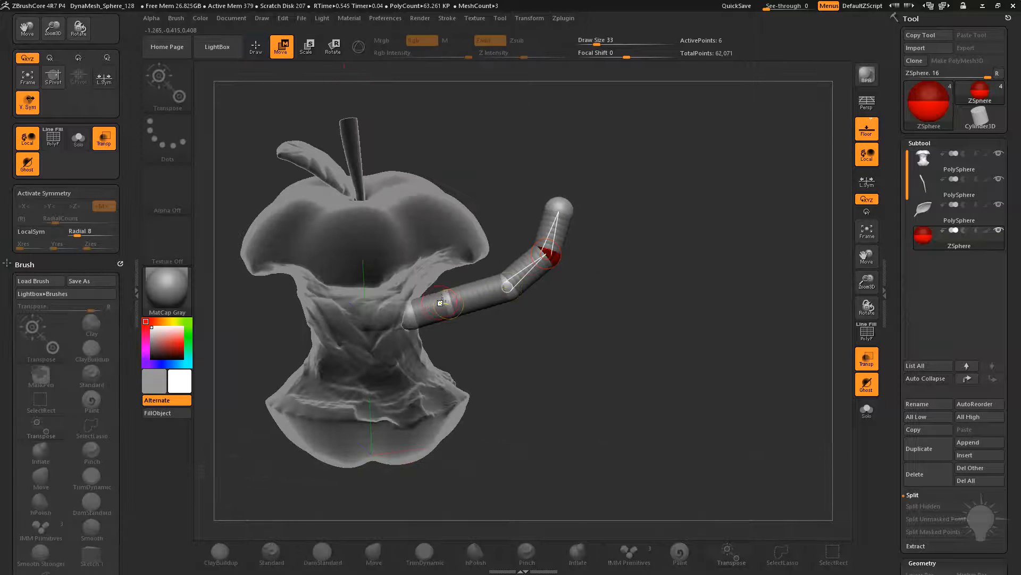
{"action": "left_click_drag", "start_coordinate": [440, 304], "coordinate": [453, 316]}
{"action": "left_click_drag", "start_coordinate": [673, 299], "coordinate": [540, 272]}
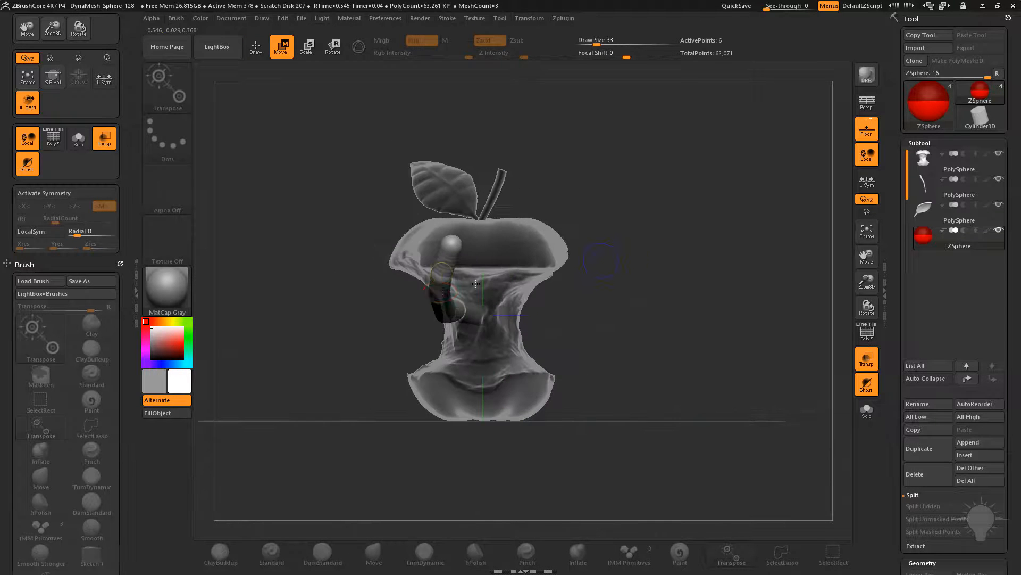
{"action": "left_click_drag", "start_coordinate": [424, 292], "coordinate": [437, 336]}
{"action": "left_click_drag", "start_coordinate": [699, 253], "coordinate": [760, 296]}
Step: Preview the ZSphere worm as a skinned mesh with the polyframe displayed
{"action": "key", "text": "q"}
{"action": "left_click_drag", "start_coordinate": [895, 375], "coordinate": [895, 308]}
{"action": "mouse_move", "coordinate": [739, 282]}
{"action": "left_mouse_down"}
{"action": "mouse_move", "coordinate": [574, 247]}
{"action": "mouse_move", "coordinate": [641, 267]}
{"action": "mouse_move", "coordinate": [636, 297]}
{"action": "left_mouse_up"}
{"action": "key", "text": "a"}
{"action": "left_click_drag", "start_coordinate": [893, 389], "coordinate": [894, 105]}
{"action": "key", "text": "shift+f"}
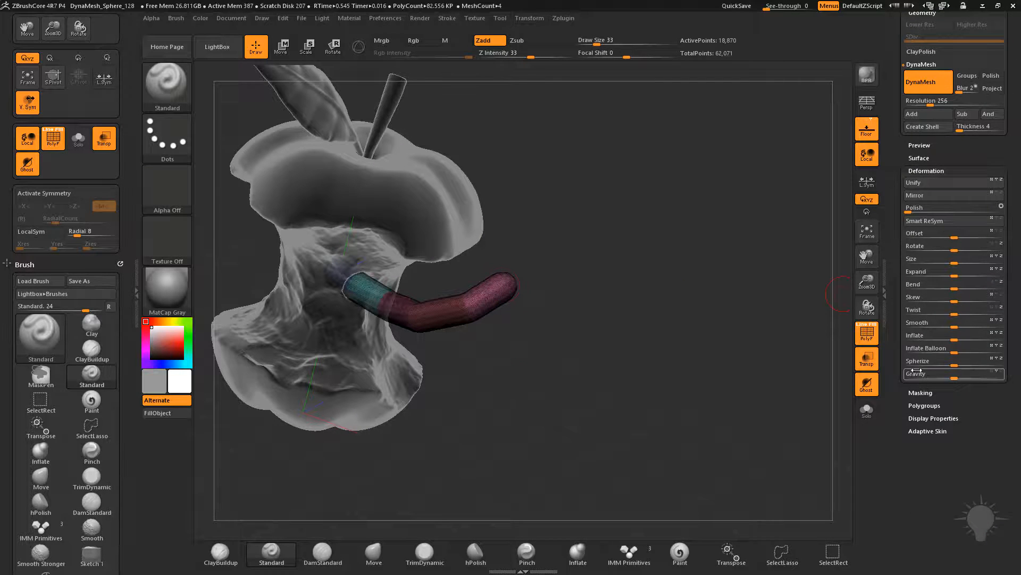
{"action": "key", "text": "shift"}
Step: Set the adaptive skin's DynaMesh resolution to 0 and make the worm's adaptive skin
{"action": "left_click", "coordinate": [926, 431]}
{"action": "left_click_drag", "start_coordinate": [928, 378], "coordinate": [900, 433]}
{"action": "left_click_drag", "start_coordinate": [965, 366], "coordinate": [953, 368]}
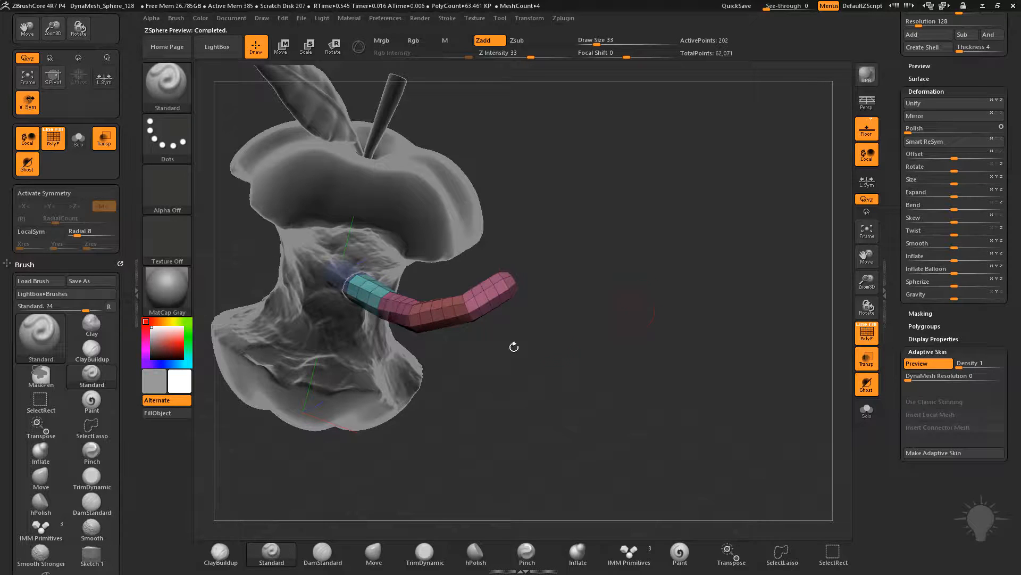
{"action": "left_click", "coordinate": [936, 452]}
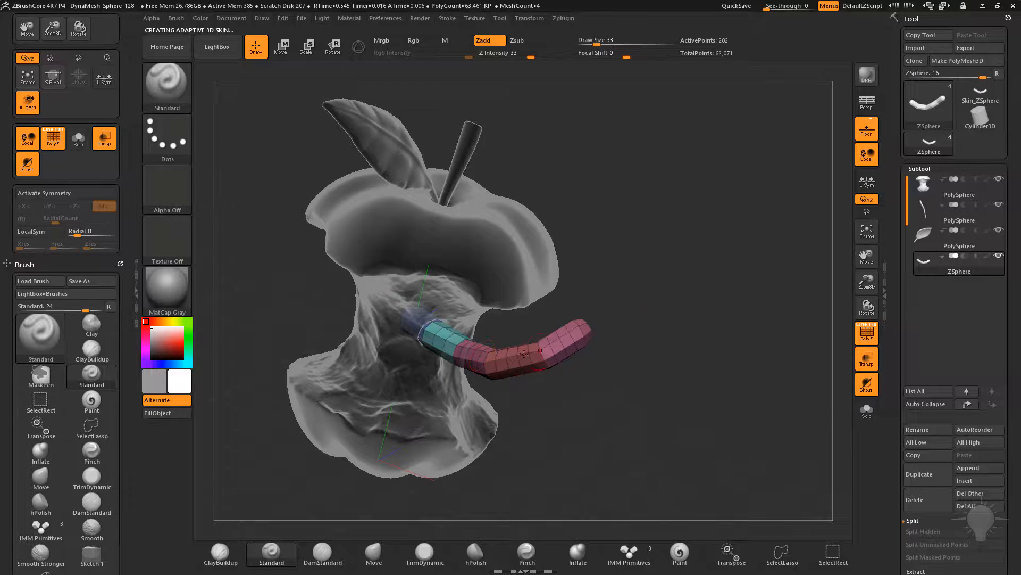
Step: Delete the original ZSphere worm subtool from the apple model
{"action": "left_click_drag", "start_coordinate": [534, 349], "coordinate": [577, 330]}
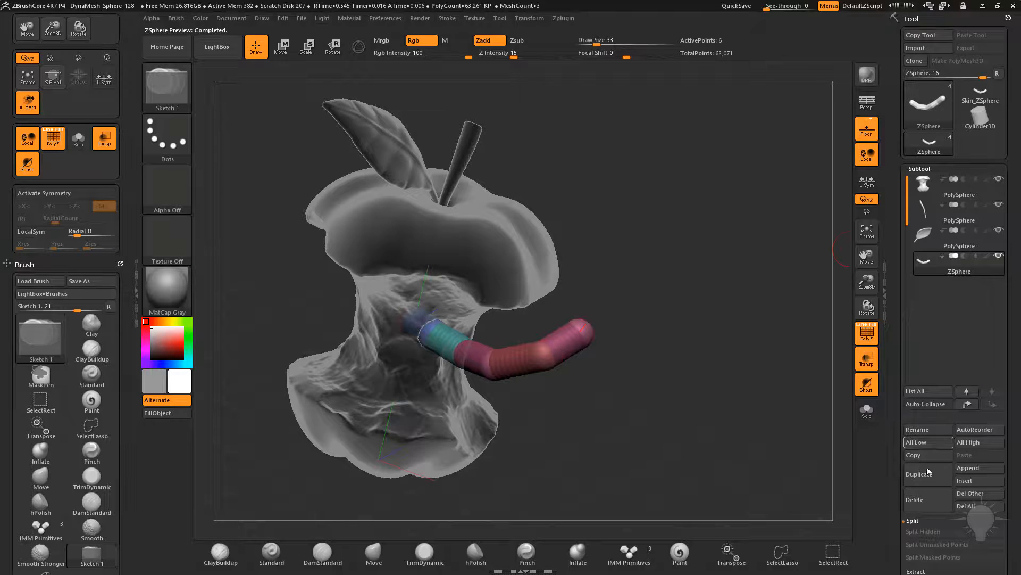
{"action": "left_click", "coordinate": [928, 502]}
{"action": "left_click", "coordinate": [913, 517]}
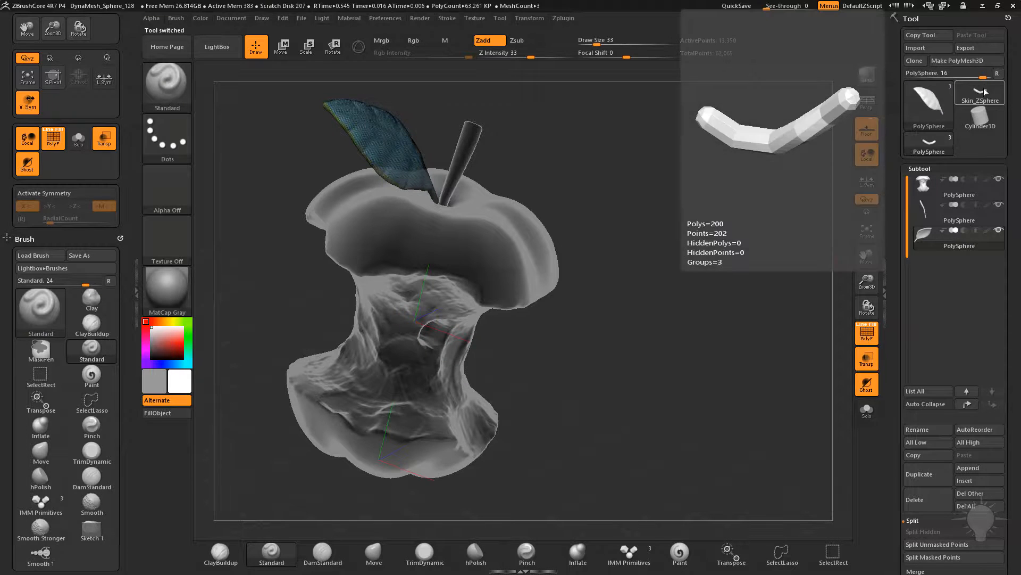
Step: Append the Skin_ZSphere mesh to the apple model as a new subtool
{"action": "mouse_move", "coordinate": [982, 90]}
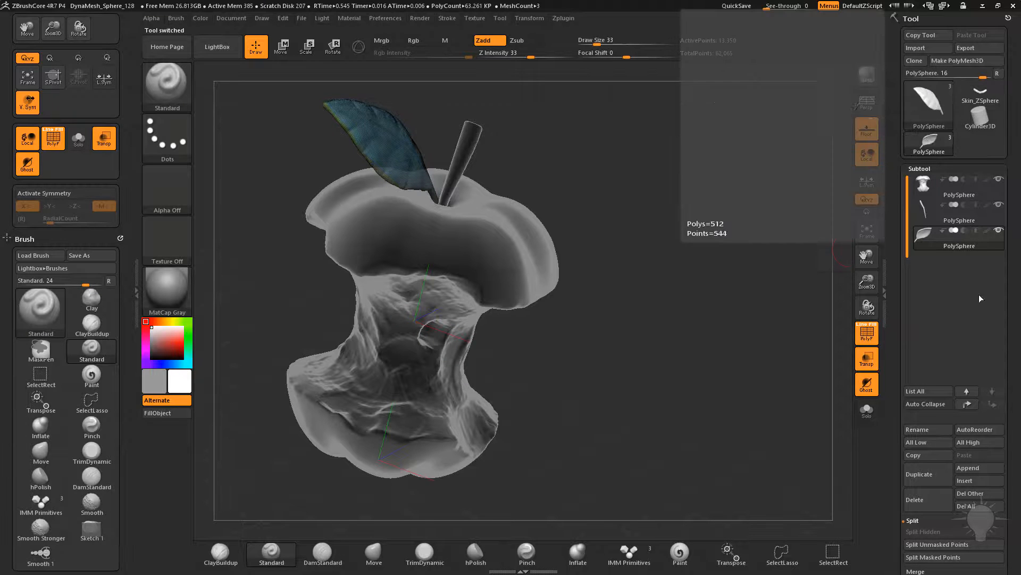
{"action": "left_click", "coordinate": [968, 469]}
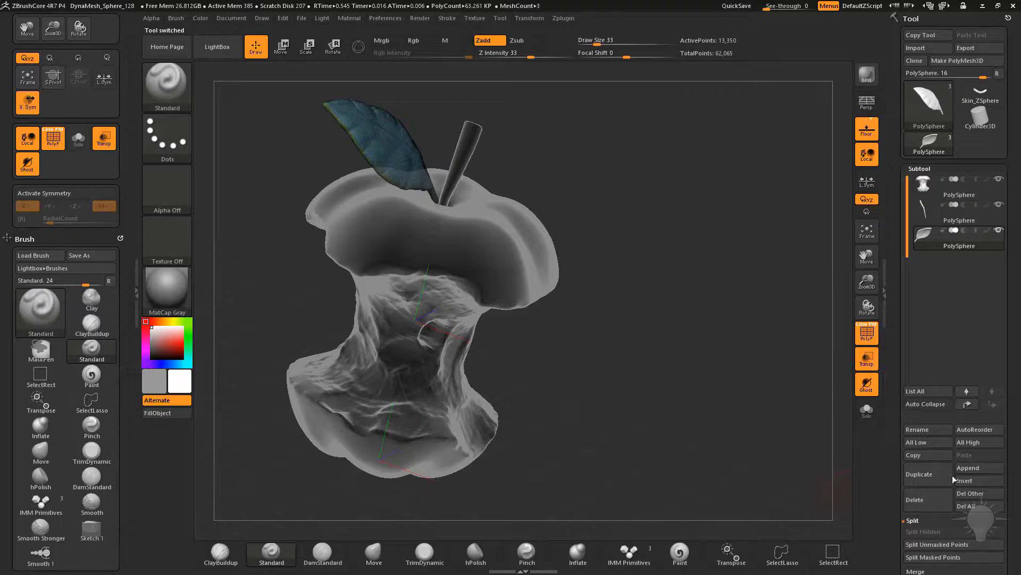
{"action": "left_click", "coordinate": [968, 468]}
{"action": "left_click", "coordinate": [812, 478]}
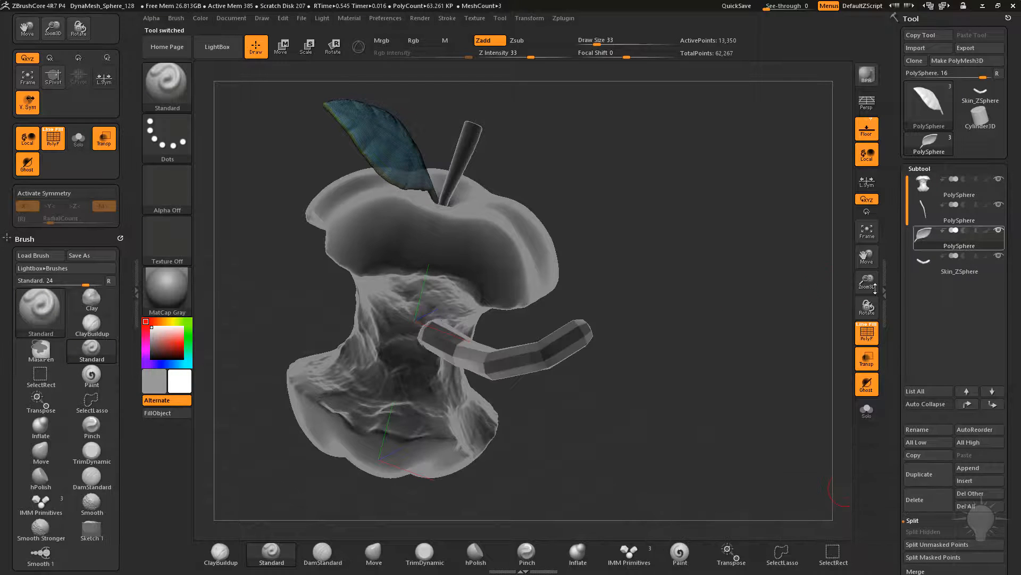
Step: Turn off transparency and make the appended worm mesh the active subtool
{"action": "left_click_drag", "start_coordinate": [819, 362], "coordinate": [846, 375]}
{"action": "left_click", "coordinate": [867, 356]}
{"action": "left_click_drag", "start_coordinate": [756, 319], "coordinate": [666, 270], "text": "shift"}
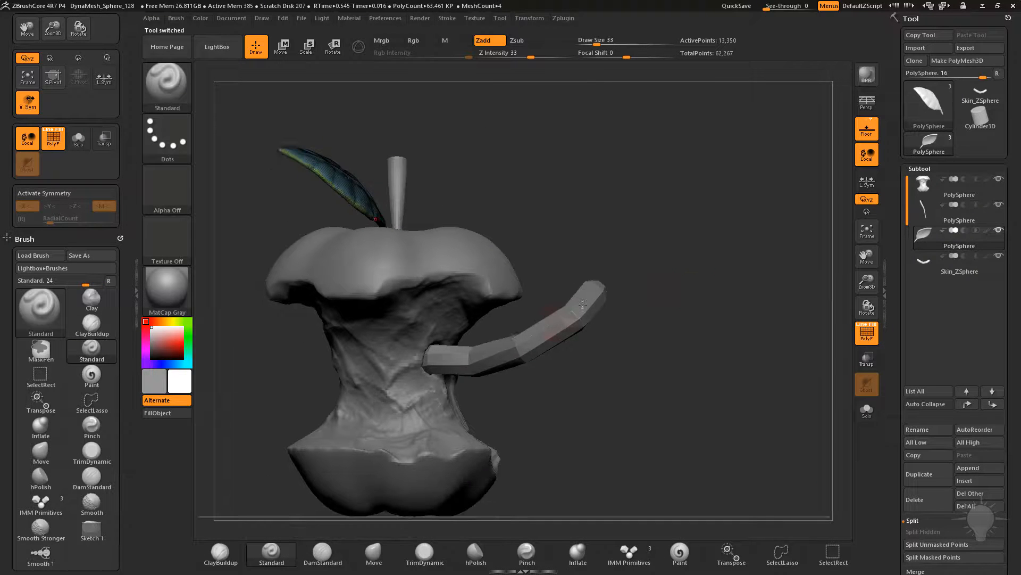
{"action": "left_click", "coordinate": [572, 319], "text": "alt"}
Step: Reshape the worm mesh into a smooth, upward-curling arc using the Move brush at draw size 136
{"action": "mouse_move", "coordinate": [767, 318]}
{"action": "left_mouse_down"}
{"action": "mouse_move", "coordinate": [746, 297]}
{"action": "mouse_move", "coordinate": [620, 281]}
{"action": "left_mouse_up"}
{"action": "key", "text": "w"}
{"action": "left_click_drag", "start_coordinate": [516, 350], "coordinate": [473, 334]}
{"action": "mouse_move", "coordinate": [585, 314]}
{"action": "left_mouse_down"}
{"action": "mouse_move", "coordinate": [720, 304]}
{"action": "mouse_move", "coordinate": [720, 267]}
{"action": "mouse_move", "coordinate": [670, 269]}
{"action": "mouse_move", "coordinate": [707, 231]}
{"action": "mouse_move", "coordinate": [558, 205]}
{"action": "mouse_move", "coordinate": [567, 186]}
{"action": "mouse_move", "coordinate": [577, 226]}
{"action": "mouse_move", "coordinate": [595, 241]}
{"action": "mouse_move", "coordinate": [581, 184]}
{"action": "mouse_move", "coordinate": [781, 218]}
{"action": "mouse_move", "coordinate": [580, 253]}
{"action": "mouse_move", "coordinate": [449, 321]}
{"action": "mouse_move", "coordinate": [454, 335]}
{"action": "mouse_move", "coordinate": [481, 291]}
{"action": "mouse_move", "coordinate": [513, 321]}
{"action": "mouse_move", "coordinate": [506, 365]}
{"action": "left_mouse_up"}
{"action": "key", "text": "q"}
{"action": "key", "text": "b"}
{"action": "key", "text": "m"}
{"action": "key", "text": "v"}
{"action": "key", "text": "s"}
{"action": "key", "text": "s"}
{"action": "left_click", "coordinate": [493, 367]}
{"action": "left_click_drag", "start_coordinate": [472, 287], "coordinate": [514, 276]}
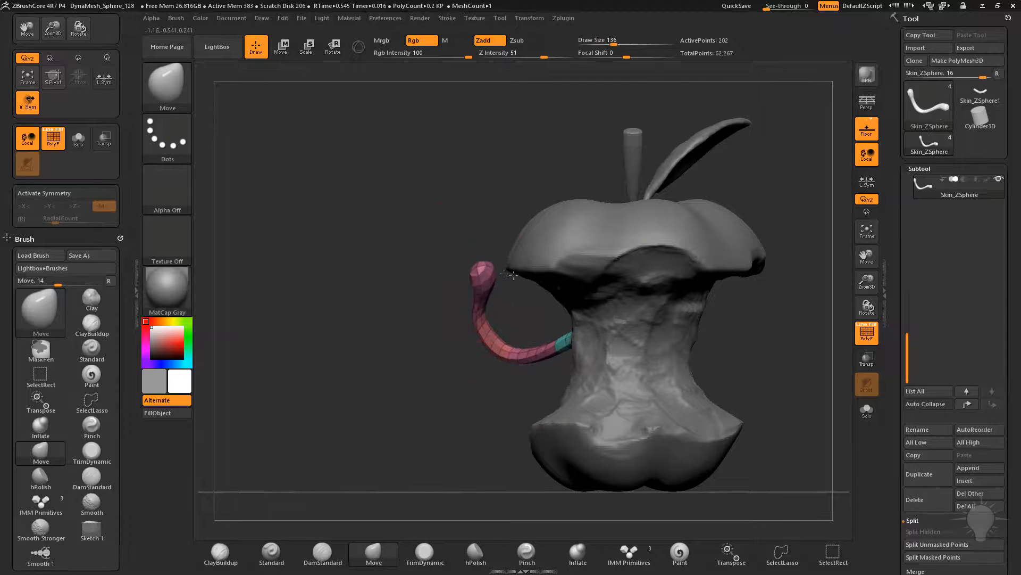
{"action": "mouse_move", "coordinate": [455, 348]}
{"action": "left_mouse_down"}
{"action": "mouse_move", "coordinate": [681, 301]}
{"action": "mouse_move", "coordinate": [668, 304]}
{"action": "mouse_move", "coordinate": [702, 372]}
{"action": "left_mouse_up"}
Step: Thicken the worm's thin body with the Inflate brush, then switch to the Standard brush at draw size 35
{"action": "left_click", "coordinate": [577, 554]}
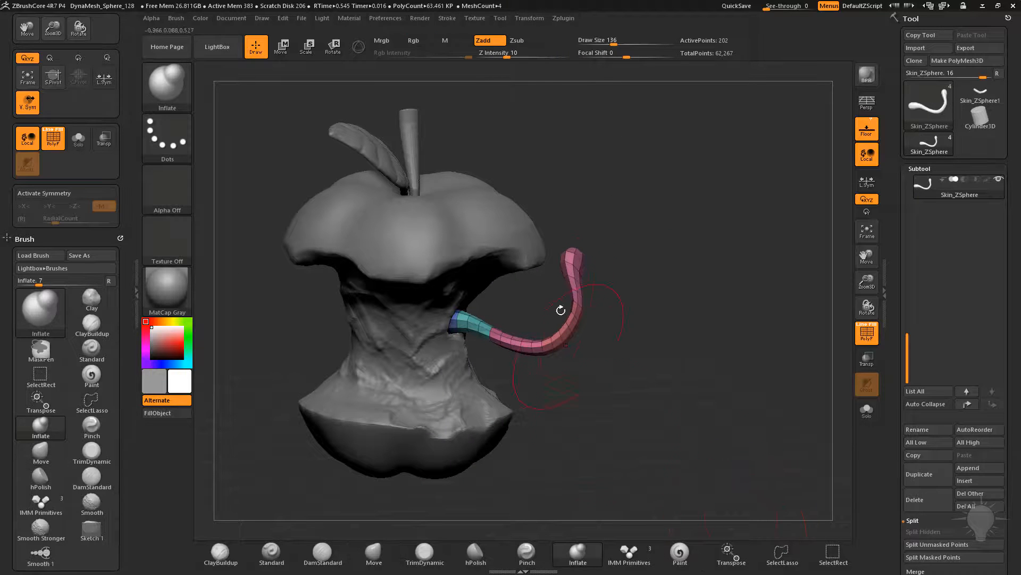
{"action": "left_click_drag", "start_coordinate": [533, 335], "coordinate": [558, 325]}
{"action": "key", "text": "s"}
{"action": "left_click", "coordinate": [572, 302]}
{"action": "mouse_move", "coordinate": [698, 266]}
{"action": "left_mouse_down"}
{"action": "mouse_move", "coordinate": [733, 188]}
{"action": "mouse_move", "coordinate": [718, 157]}
{"action": "mouse_move", "coordinate": [788, 213]}
{"action": "mouse_move", "coordinate": [801, 189]}
{"action": "mouse_move", "coordinate": [695, 244]}
{"action": "mouse_move", "coordinate": [720, 228]}
{"action": "mouse_move", "coordinate": [768, 251]}
{"action": "mouse_move", "coordinate": [800, 286]}
{"action": "mouse_move", "coordinate": [787, 329]}
{"action": "mouse_move", "coordinate": [772, 310]}
{"action": "left_mouse_up"}
{"action": "key", "text": "2"}
{"action": "key", "text": "s"}
{"action": "left_click", "coordinate": [678, 245]}
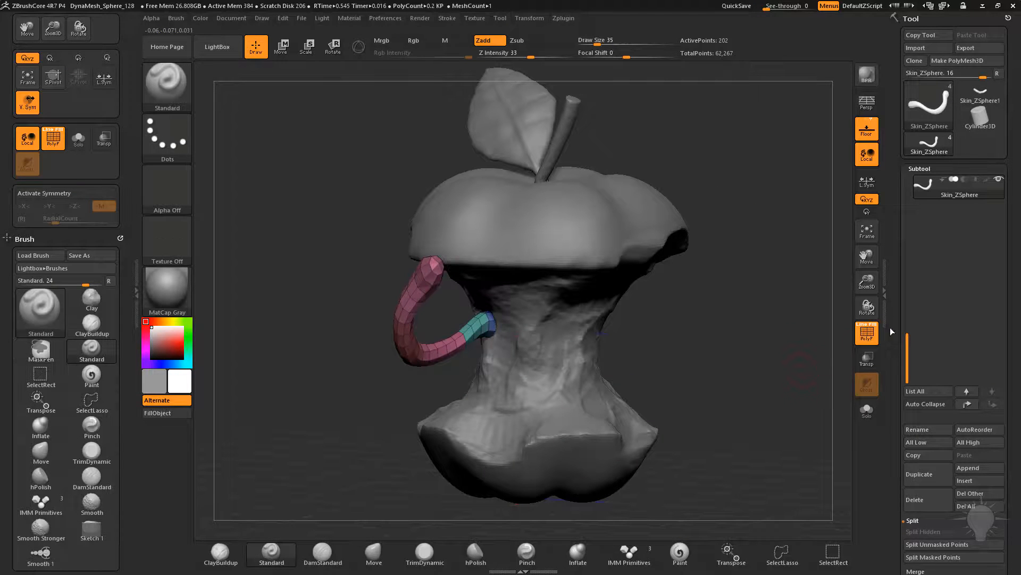
Step: Convert the worm to a DynaMesh at resolution 128 with blur set to 0
{"action": "scroll", "coordinate": [895, 359], "scroll_direction": "down", "scroll_amount": 6}
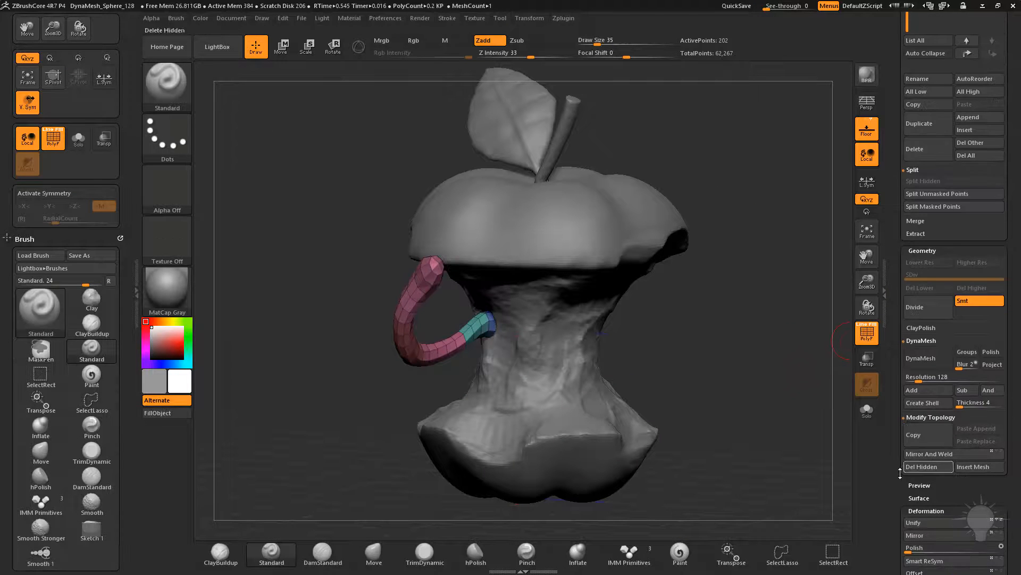
{"action": "scroll", "coordinate": [902, 468], "scroll_direction": "down", "scroll_amount": 3}
{"action": "left_click", "coordinate": [926, 351]}
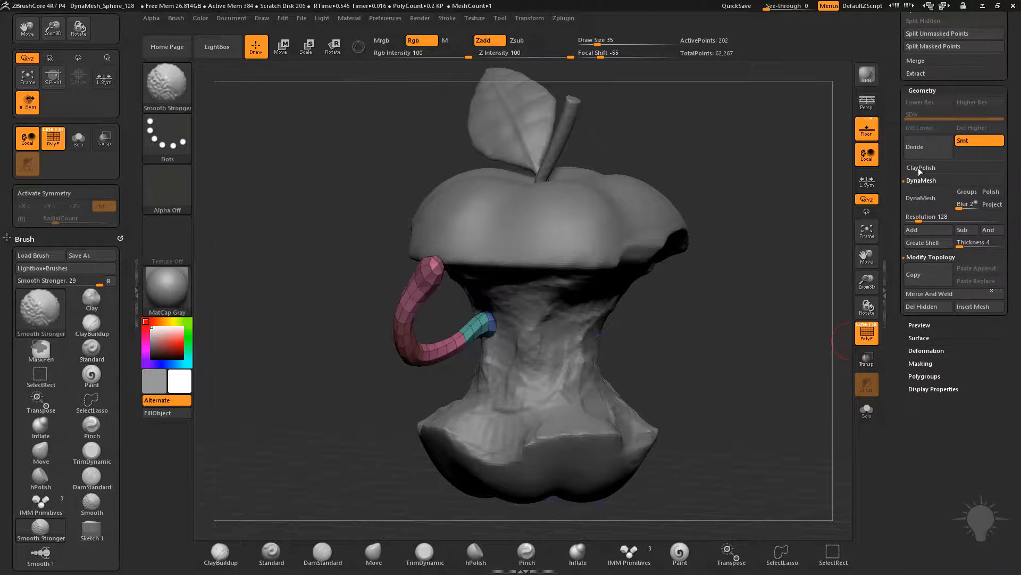
{"action": "left_click_drag", "start_coordinate": [964, 205], "coordinate": [956, 205]}
{"action": "left_click", "coordinate": [929, 197]}
{"action": "left_click_drag", "start_coordinate": [830, 301], "coordinate": [695, 277]}
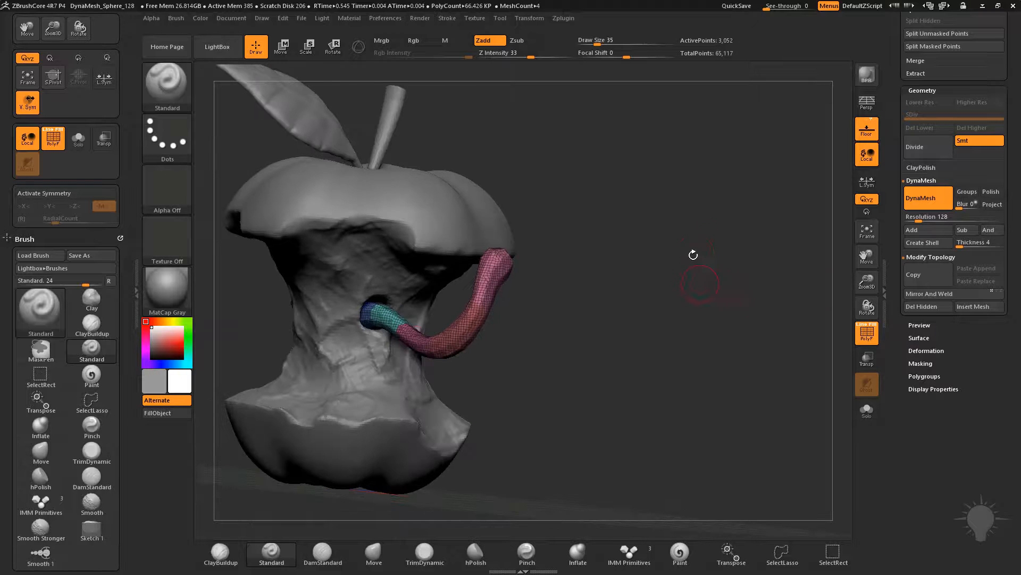
Step: Swell the worm's head with the Inflate brush, remesh it and smooth the form
{"action": "left_click", "coordinate": [577, 560]}
{"action": "mouse_move", "coordinate": [611, 372]}
{"action": "left_mouse_down"}
{"action": "mouse_move", "coordinate": [504, 347]}
{"action": "mouse_move", "coordinate": [430, 359]}
{"action": "left_mouse_up"}
{"action": "left_click_drag", "start_coordinate": [512, 341], "coordinate": [509, 352]}
{"action": "left_click_drag", "start_coordinate": [420, 407], "coordinate": [534, 375], "text": "ctrl"}
{"action": "mouse_move", "coordinate": [617, 415]}
{"action": "left_mouse_down", "text": "shift"}
{"action": "mouse_move", "coordinate": [519, 428]}
{"action": "mouse_move", "coordinate": [563, 436]}
{"action": "left_mouse_up", "text": "shift"}
Step: Refine the worm's body with the Standard brush and hide the polyframe
{"action": "key", "text": "b"}
{"action": "key", "text": "s"}
{"action": "key", "text": "t"}
{"action": "mouse_move", "coordinate": [399, 397]}
{"action": "left_mouse_down"}
{"action": "mouse_move", "coordinate": [559, 373]}
{"action": "mouse_move", "coordinate": [582, 315]}
{"action": "mouse_move", "coordinate": [583, 362]}
{"action": "mouse_move", "coordinate": [537, 384]}
{"action": "mouse_move", "coordinate": [457, 388]}
{"action": "left_mouse_up"}
{"action": "left_click_drag", "start_coordinate": [628, 341], "coordinate": [731, 301]}
{"action": "left_click", "coordinate": [866, 332]}
{"action": "left_click_drag", "start_coordinate": [344, 206], "coordinate": [775, 346]}
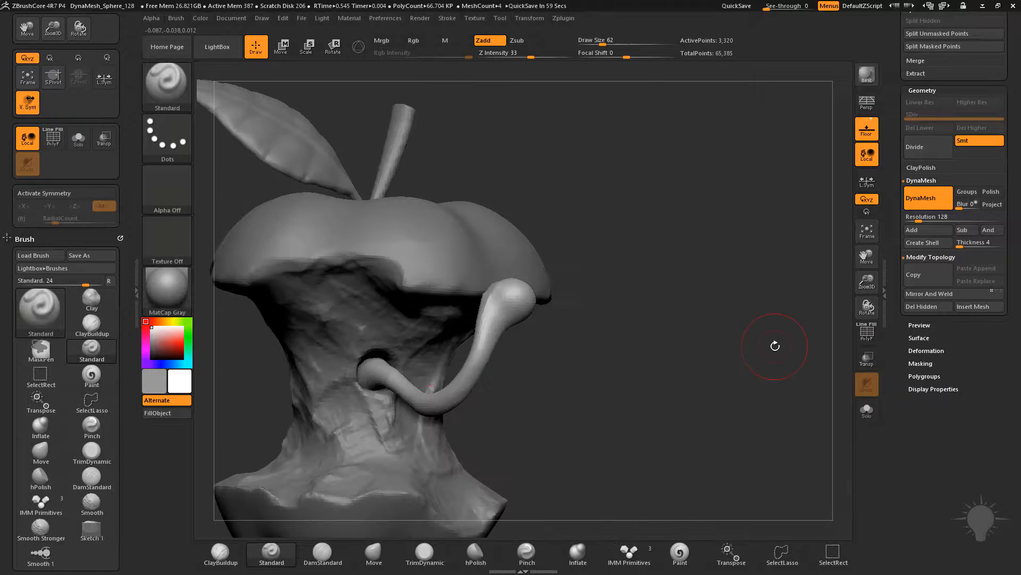
Step: Reduce the brush draw size to 23 and remesh the worm with DynaMesh at resolution 256
{"action": "left_click_drag", "start_coordinate": [713, 329], "coordinate": [691, 234]}
{"action": "key", "text": "bracketleft"}
{"action": "key", "text": "bracketleft"}
{"action": "key", "text": "bracketleft"}
{"action": "mouse_move", "coordinate": [761, 319]}
{"action": "left_mouse_down"}
{"action": "mouse_move", "coordinate": [766, 303]}
{"action": "mouse_move", "coordinate": [592, 321]}
{"action": "left_mouse_up"}
{"action": "left_click_drag", "start_coordinate": [362, 351], "coordinate": [368, 350]}
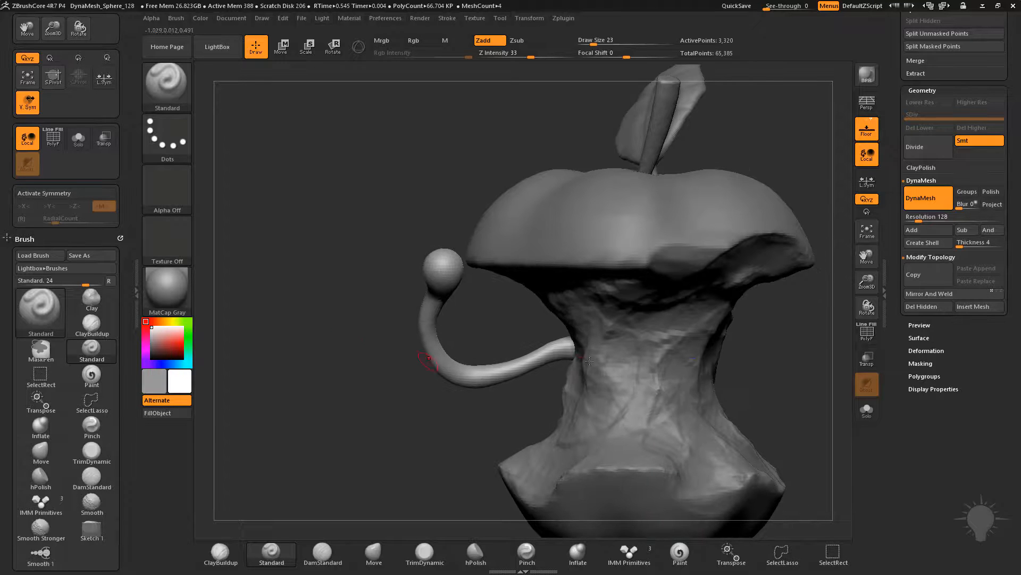
{"action": "left_click_drag", "start_coordinate": [904, 179], "coordinate": [906, 301]}
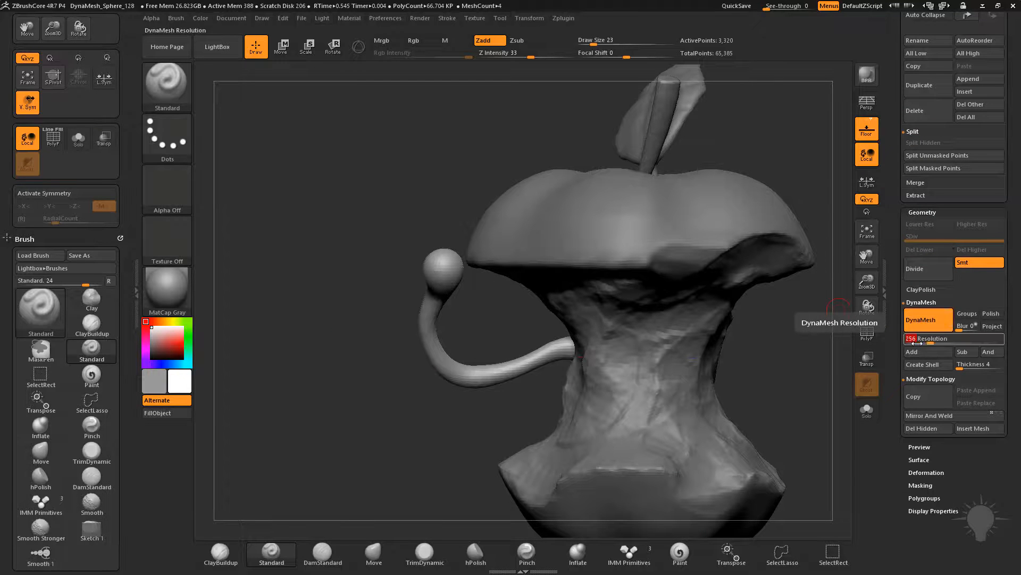
{"action": "mouse_move", "coordinate": [326, 287]}
{"action": "left_mouse_down"}
{"action": "mouse_move", "coordinate": [353, 401]}
{"action": "mouse_move", "coordinate": [339, 412]}
{"action": "left_mouse_up"}
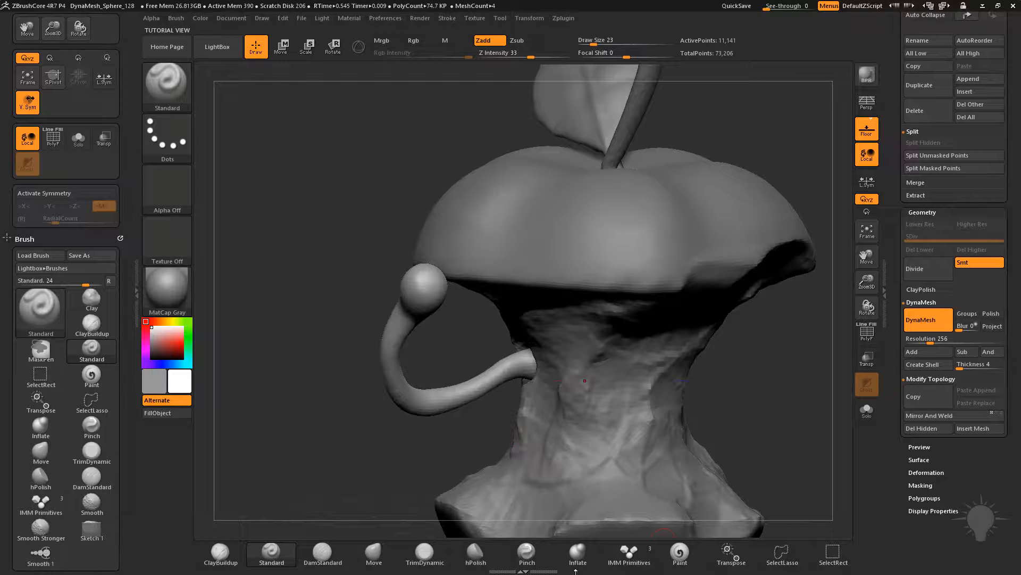
Step: Insert two small spheres on the worm's head as eyes with the IMM Primitives brush
{"action": "left_click", "coordinate": [629, 553]}
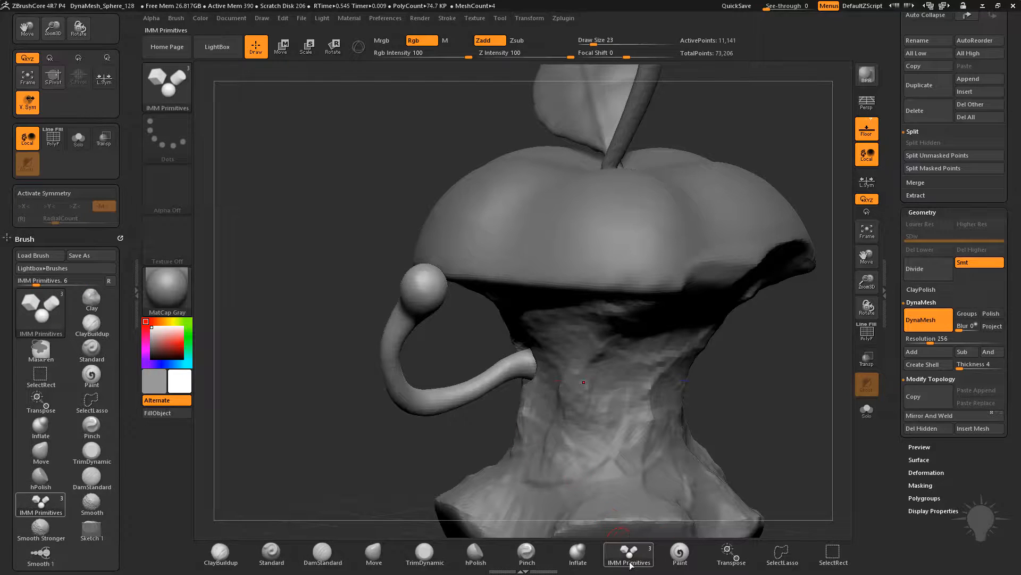
{"action": "key", "text": "m"}
{"action": "left_click", "coordinate": [548, 362]}
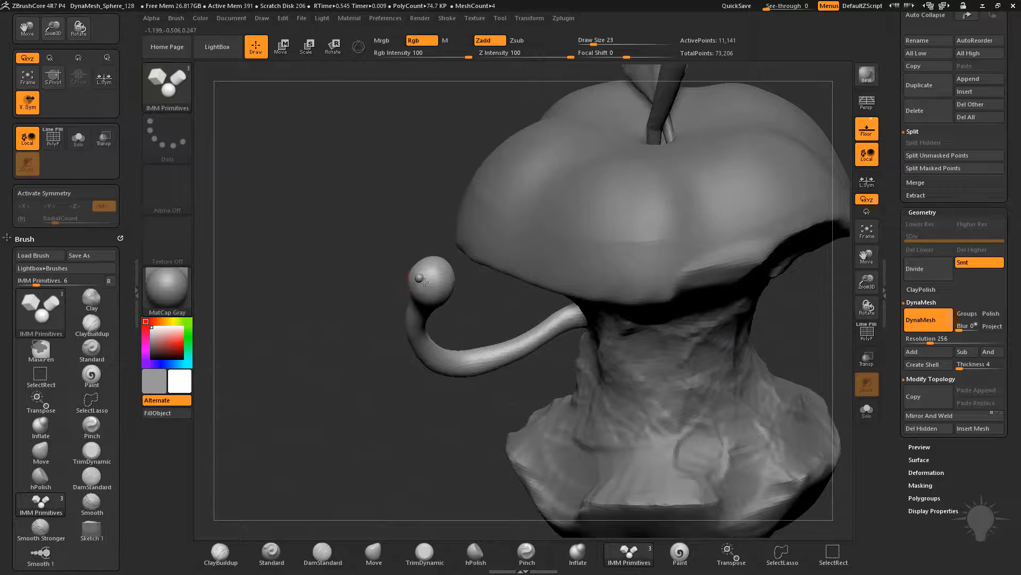
{"action": "left_click_drag", "start_coordinate": [424, 281], "coordinate": [468, 292]}
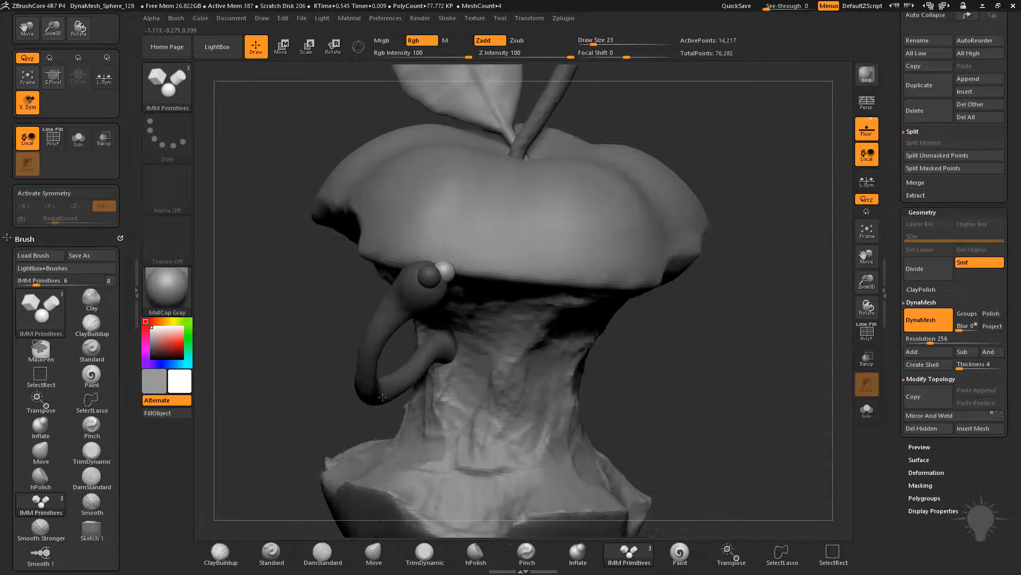
{"action": "left_click_drag", "start_coordinate": [745, 298], "coordinate": [746, 339], "text": "alt"}
Step: Show the polyframe, isolate the two eye polygroups from the worm and split them into their own subtool
{"action": "left_click", "coordinate": [867, 332]}
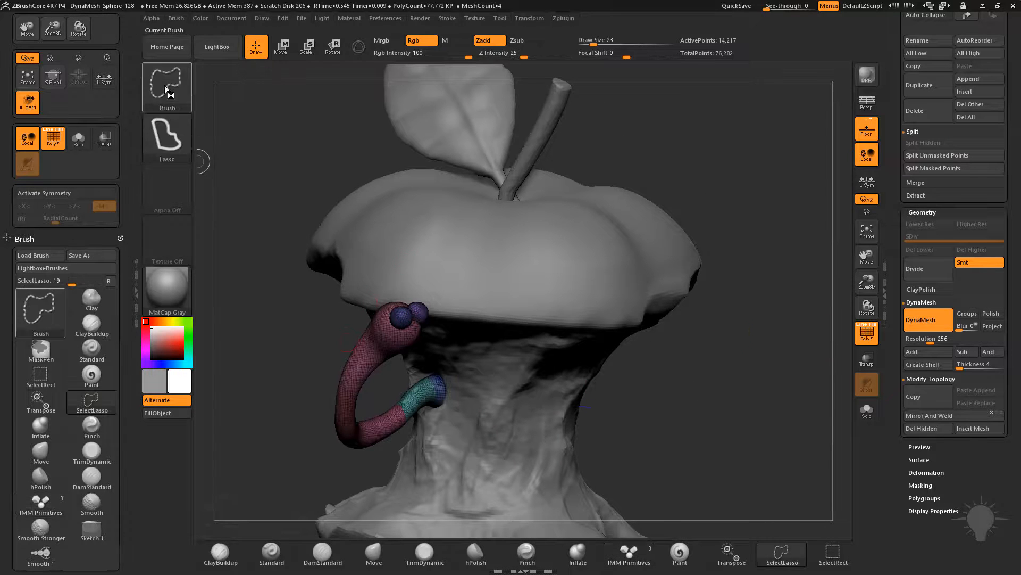
{"action": "left_click", "coordinate": [402, 317], "text": "ctrl+shift"}
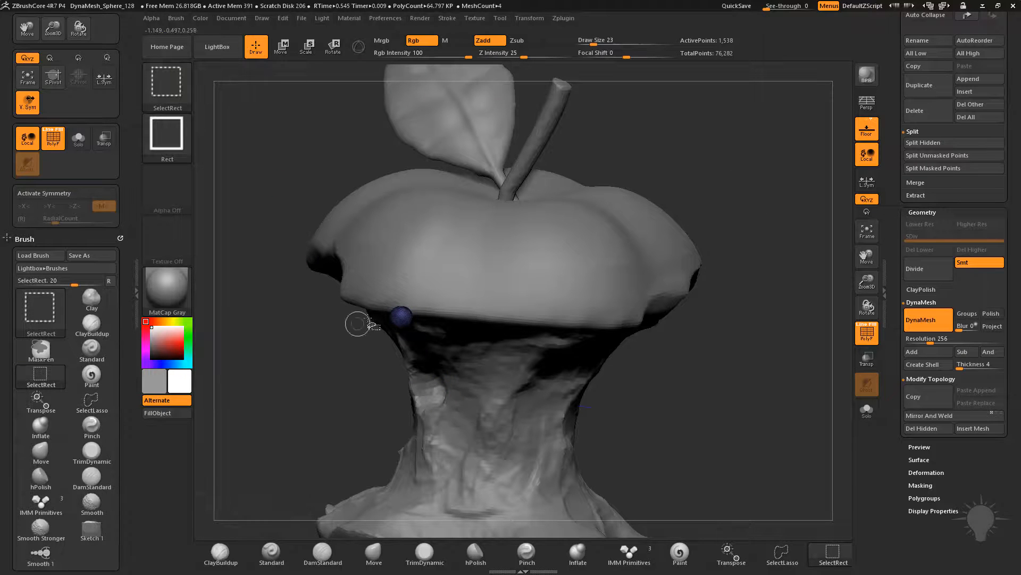
{"action": "left_click_drag", "start_coordinate": [760, 147], "coordinate": [791, 232], "text": "ctrl+shift"}
{"action": "left_click", "coordinate": [423, 313], "text": "ctrl+alt+shift"}
{"action": "key", "text": "i"}
{"action": "left_click_drag", "start_coordinate": [907, 131], "coordinate": [909, 293]}
{"action": "left_click", "coordinate": [908, 303]}
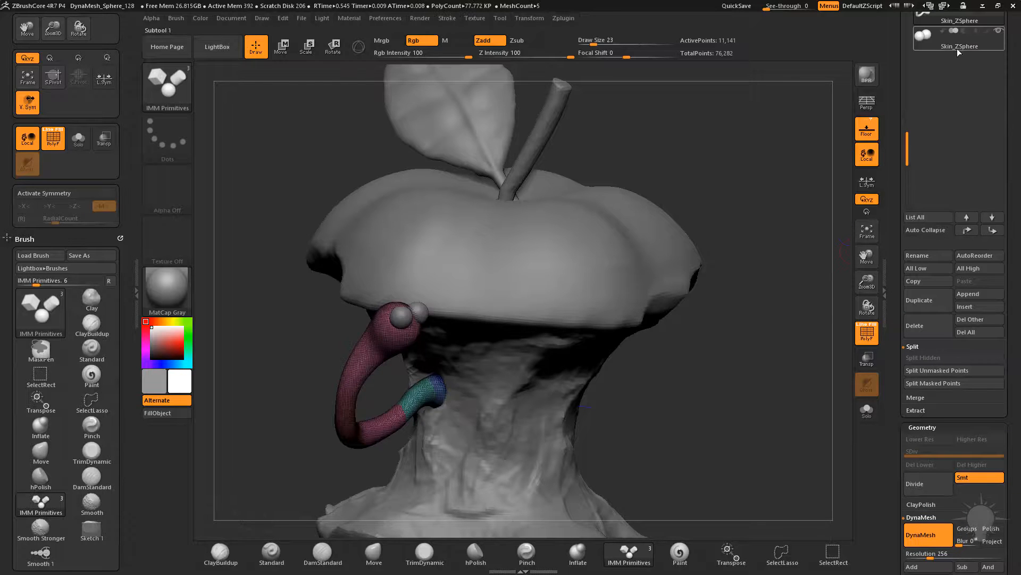
Step: Make the eyes the active subtool, hide the polyframe and switch to the Standard brush
{"action": "left_click", "coordinate": [961, 48]}
{"action": "mouse_move", "coordinate": [771, 289]}
{"action": "left_mouse_down"}
{"action": "mouse_move", "coordinate": [789, 371]}
{"action": "mouse_move", "coordinate": [668, 320]}
{"action": "mouse_move", "coordinate": [463, 379]}
{"action": "left_mouse_up"}
{"action": "key", "text": "shift+f"}
{"action": "key", "text": "b"}
{"action": "key", "text": "s"}
{"action": "key", "text": "t"}
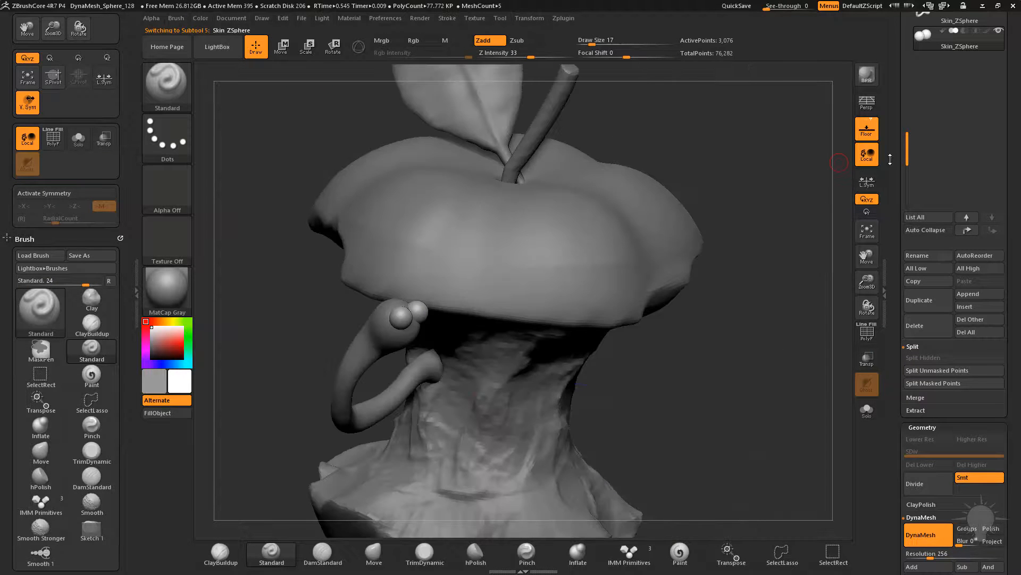
{"action": "left_click_drag", "start_coordinate": [891, 158], "coordinate": [892, 321]}
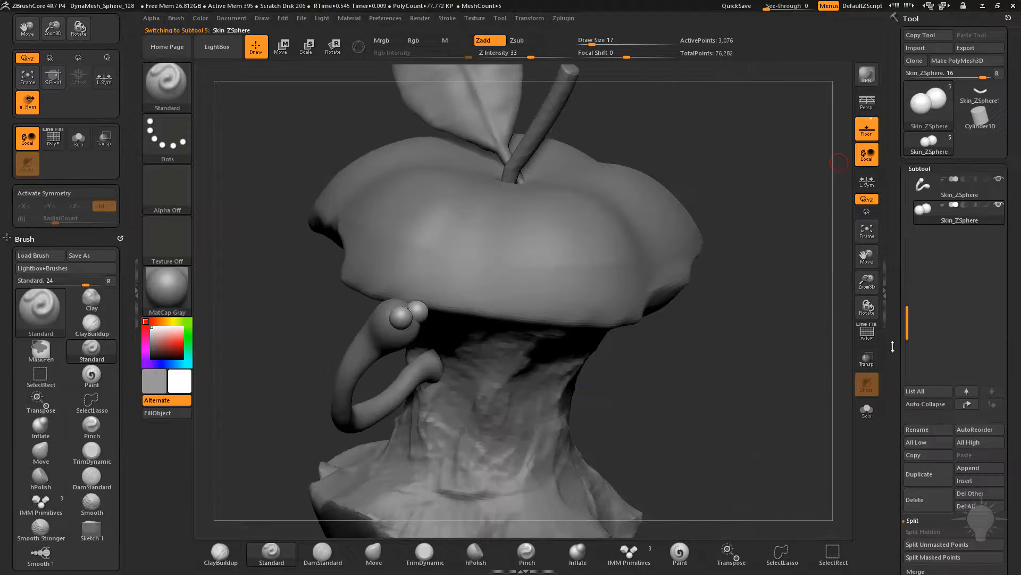
Step: Switch to the Cylinder3D primitive and show its polyframe
{"action": "left_click", "coordinate": [986, 129]}
{"action": "left_click_drag", "start_coordinate": [810, 251], "coordinate": [807, 338], "text": "alt"}
{"action": "left_click", "coordinate": [863, 334]}
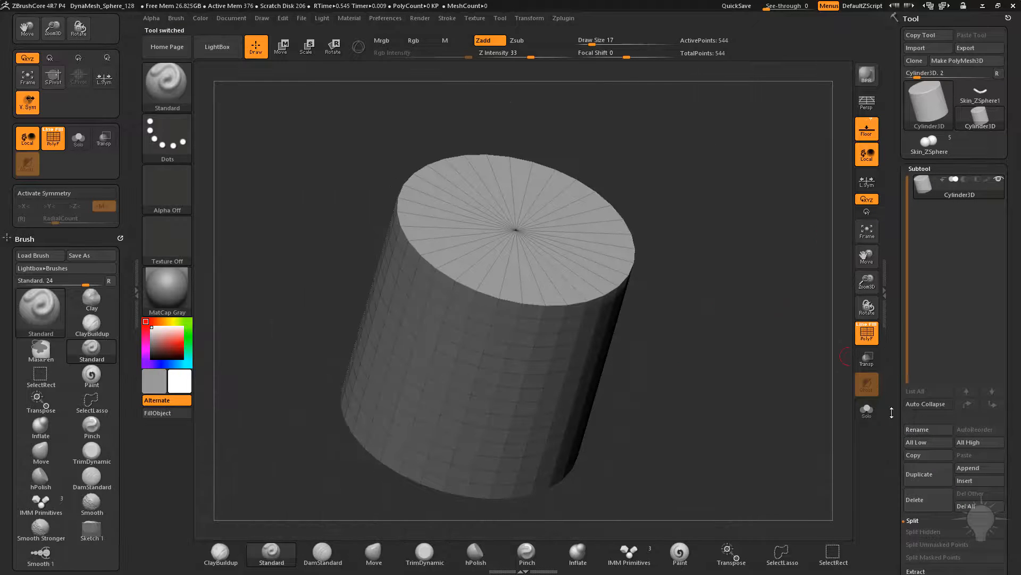
Step: Hollow the cylinder with an inner radius of 83 and reduce its Y size to form a flat ring
{"action": "left_click_drag", "start_coordinate": [892, 417], "coordinate": [891, 96]}
{"action": "left_click", "coordinate": [919, 355]}
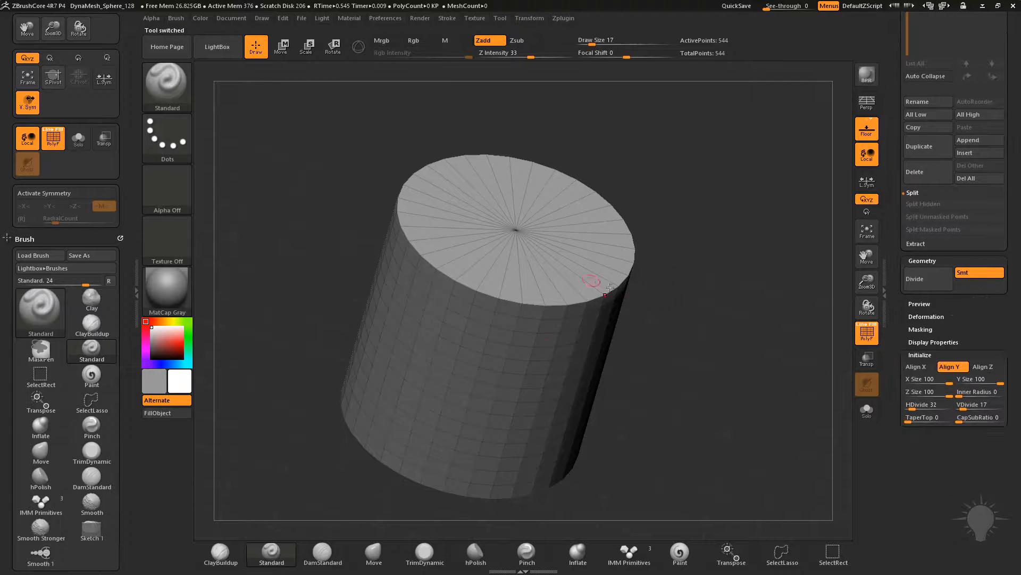
{"action": "left_click", "coordinate": [541, 353]}
{"action": "left_click_drag", "start_coordinate": [967, 392], "coordinate": [1000, 382]}
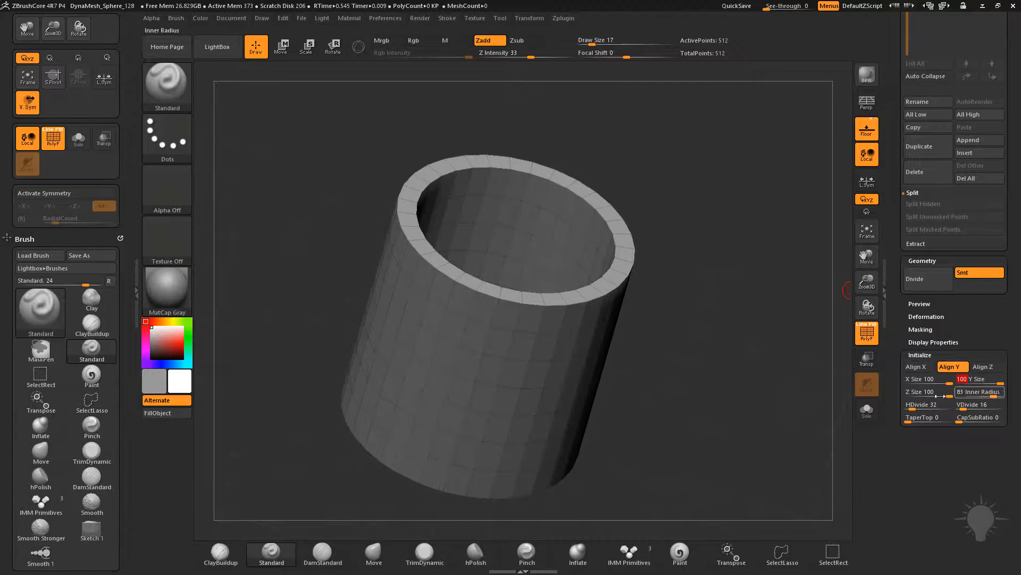
{"action": "mouse_move", "coordinate": [940, 392]}
{"action": "left_mouse_down"}
{"action": "mouse_move", "coordinate": [911, 396]}
{"action": "mouse_move", "coordinate": [928, 399]}
{"action": "left_mouse_up"}
Step: Convert the ring to a PolyMesh3D, return to the apple and worm model and append the ring as a subtool
{"action": "left_click_drag", "start_coordinate": [894, 352], "coordinate": [888, 484]}
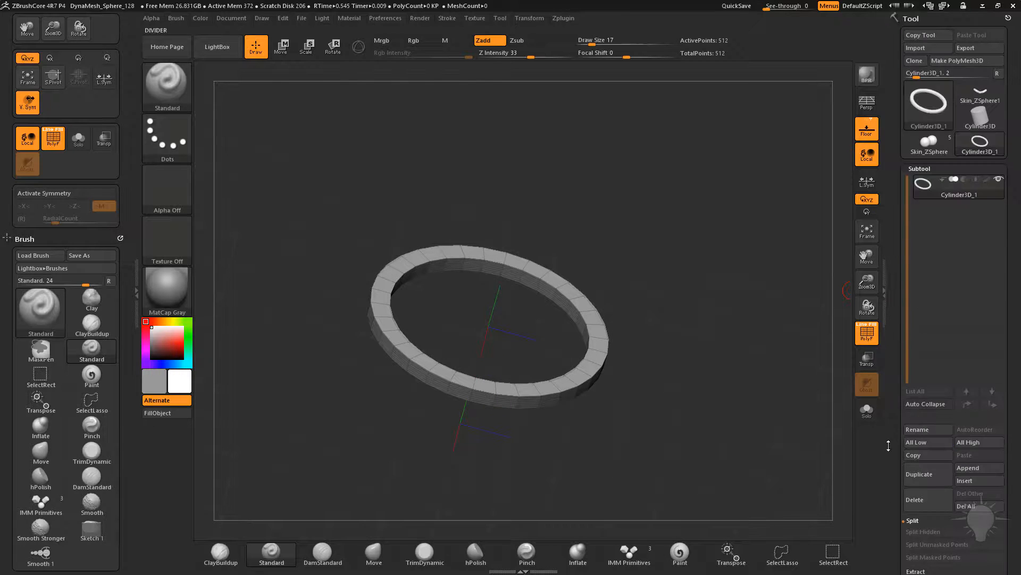
{"action": "left_click", "coordinate": [963, 61]}
{"action": "mouse_move", "coordinate": [931, 173]}
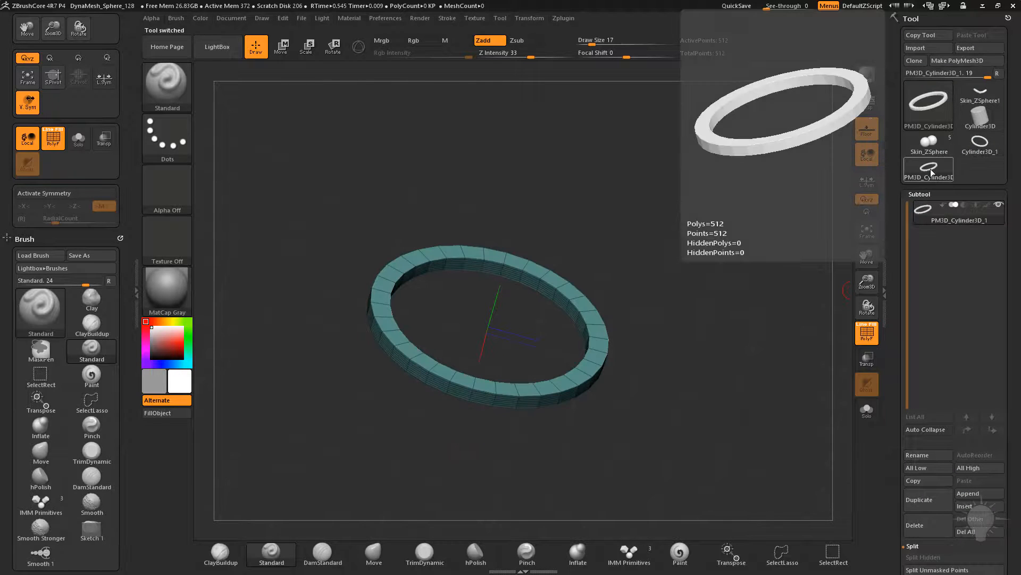
{"action": "left_click", "coordinate": [934, 154]}
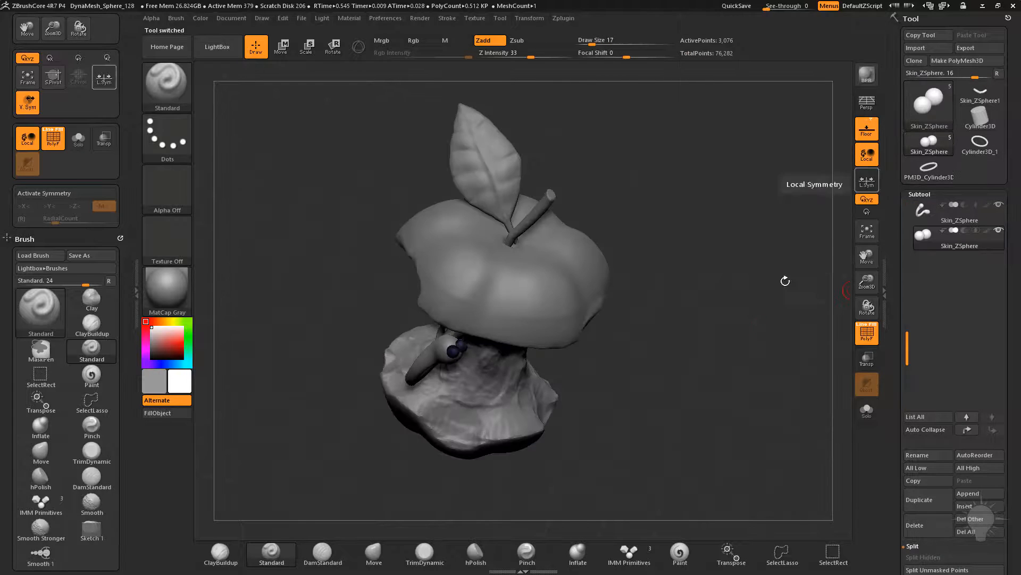
{"action": "left_click", "coordinate": [973, 493]}
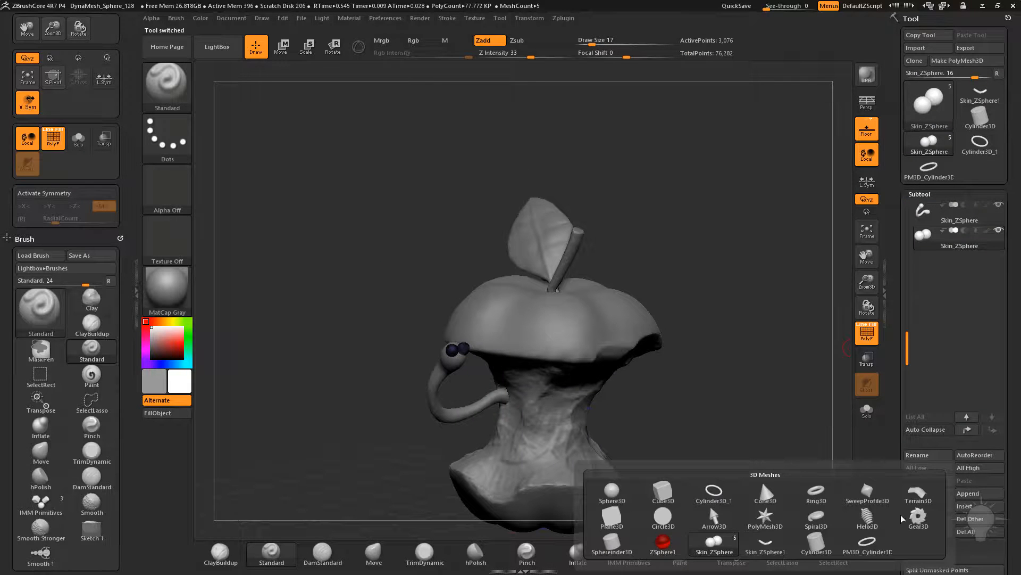
{"action": "left_click", "coordinate": [864, 547]}
Step: Rotate the appended ring upright with Transpose and move it toward the worm's side of the apple
{"action": "left_click_drag", "start_coordinate": [754, 378], "coordinate": [754, 313]}
{"action": "key", "text": "w"}
{"action": "left_click_drag", "start_coordinate": [676, 345], "coordinate": [676, 131], "text": "shift"}
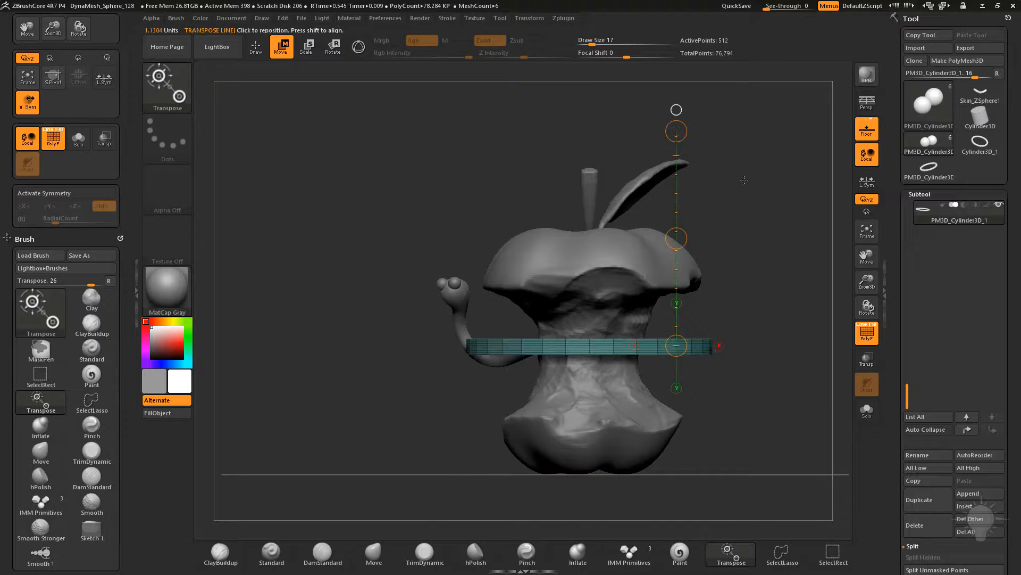
{"action": "key", "text": "r"}
{"action": "left_click_drag", "start_coordinate": [677, 131], "coordinate": [612, 227]}
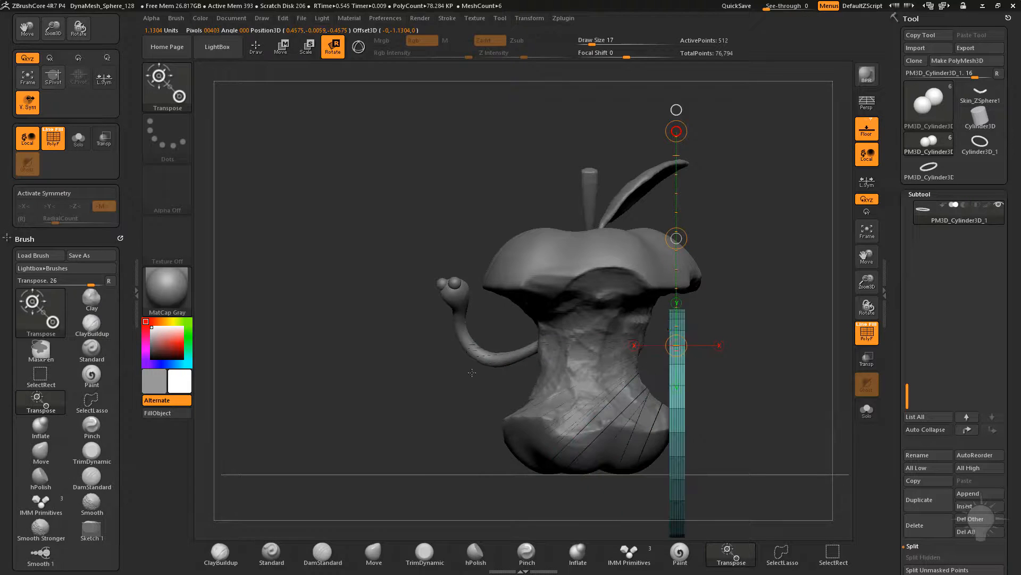
{"action": "key", "text": "w"}
{"action": "left_click_drag", "start_coordinate": [676, 238], "coordinate": [416, 104]}
Step: Shrink the ring with the Size deformation set to -100
{"action": "left_click_drag", "start_coordinate": [500, 111], "coordinate": [755, 163]}
{"action": "left_click_drag", "start_coordinate": [755, 195], "coordinate": [727, 225], "text": "alt"}
{"action": "left_click_drag", "start_coordinate": [668, 296], "coordinate": [764, 192]}
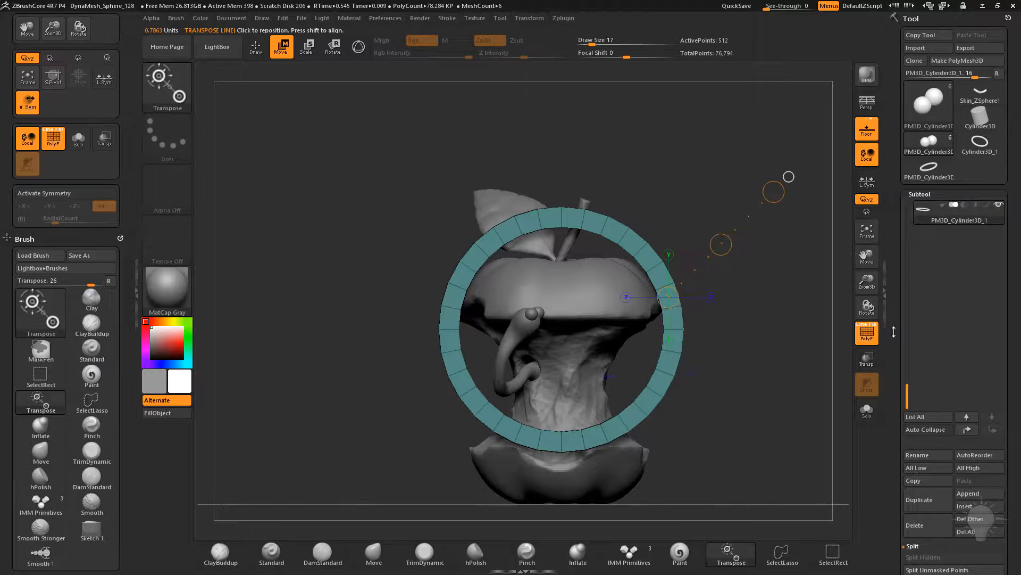
{"action": "scroll", "coordinate": [906, 307], "scroll_direction": "down", "scroll_amount": 10}
{"action": "left_click", "coordinate": [922, 419]}
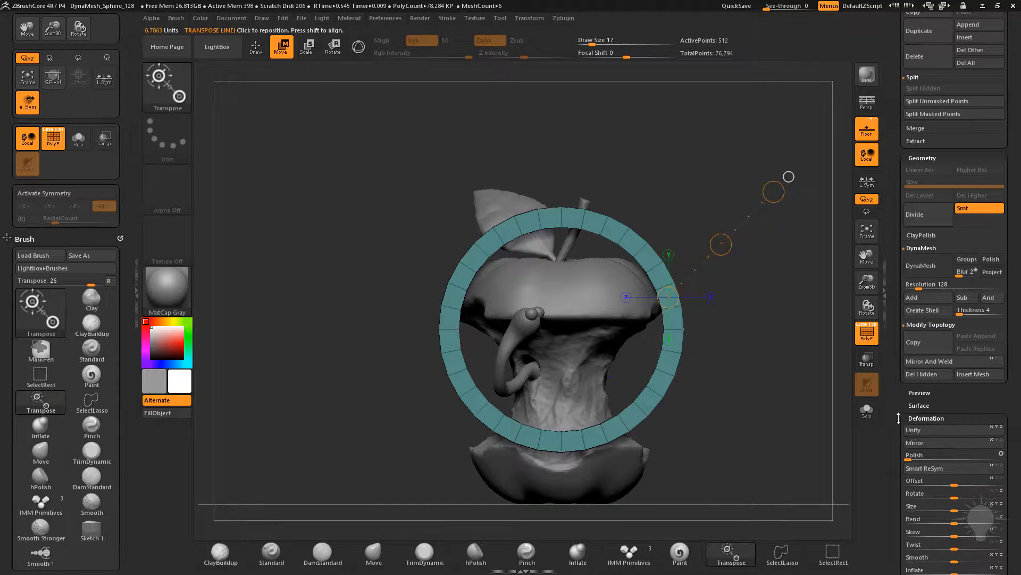
{"action": "scroll", "coordinate": [900, 450], "scroll_direction": "down", "scroll_amount": 5}
{"action": "left_click_drag", "start_coordinate": [953, 405], "coordinate": [906, 405]}
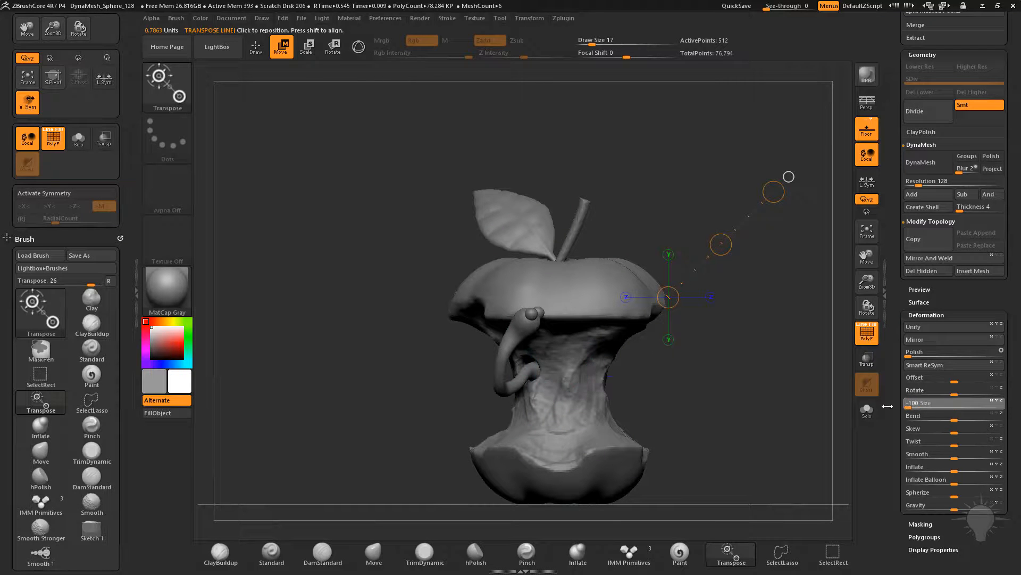
Step: Turn on ghosted transparency and move the small ring out of the apple core toward the worm's head
{"action": "left_click", "coordinate": [866, 358]}
{"action": "left_click", "coordinate": [867, 384]}
{"action": "key", "text": "y"}
{"action": "left_click_drag", "start_coordinate": [585, 339], "coordinate": [705, 341], "text": "shift"}
{"action": "right_click_drag", "start_coordinate": [705, 341], "coordinate": [637, 338]}
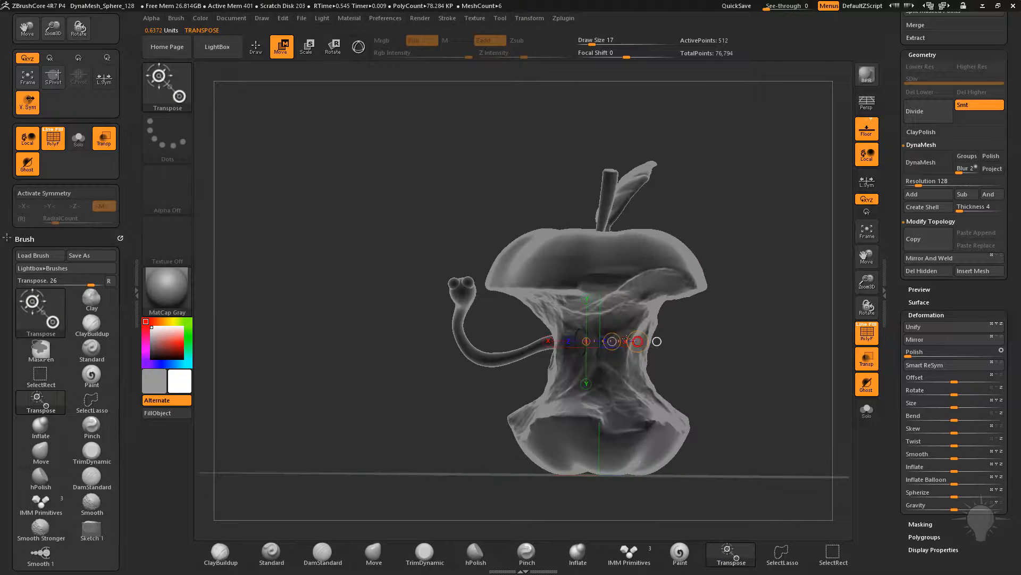
{"action": "right_click_drag", "start_coordinate": [486, 278], "coordinate": [741, 367]}
{"action": "right_click_drag", "start_coordinate": [624, 392], "coordinate": [624, 368], "text": "alt"}
Step: Scale the ring to the size of the worm's eye beside the head and turn transparency off
{"action": "left_click_drag", "start_coordinate": [448, 335], "coordinate": [448, 419], "text": "shift"}
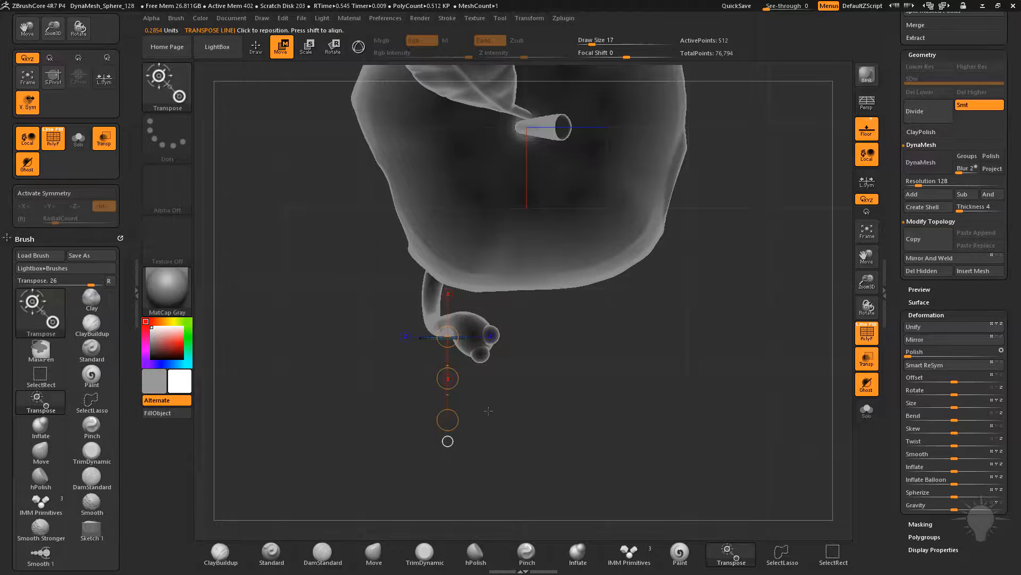
{"action": "key", "text": "e"}
{"action": "left_click_drag", "start_coordinate": [490, 372], "coordinate": [596, 417]}
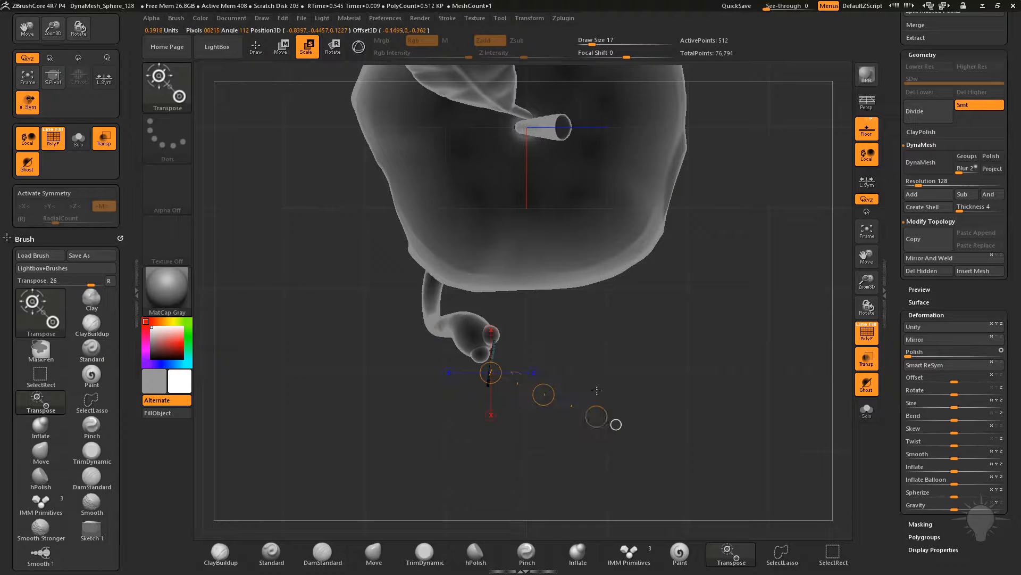
{"action": "key", "text": "q"}
{"action": "left_click_drag", "start_coordinate": [741, 394], "coordinate": [830, 353]}
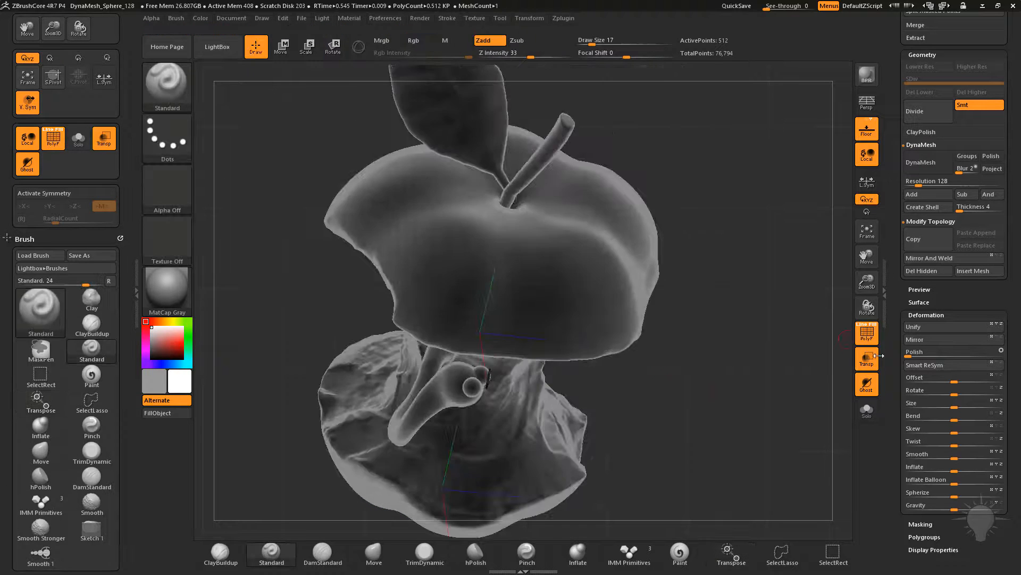
{"action": "left_click", "coordinate": [867, 358]}
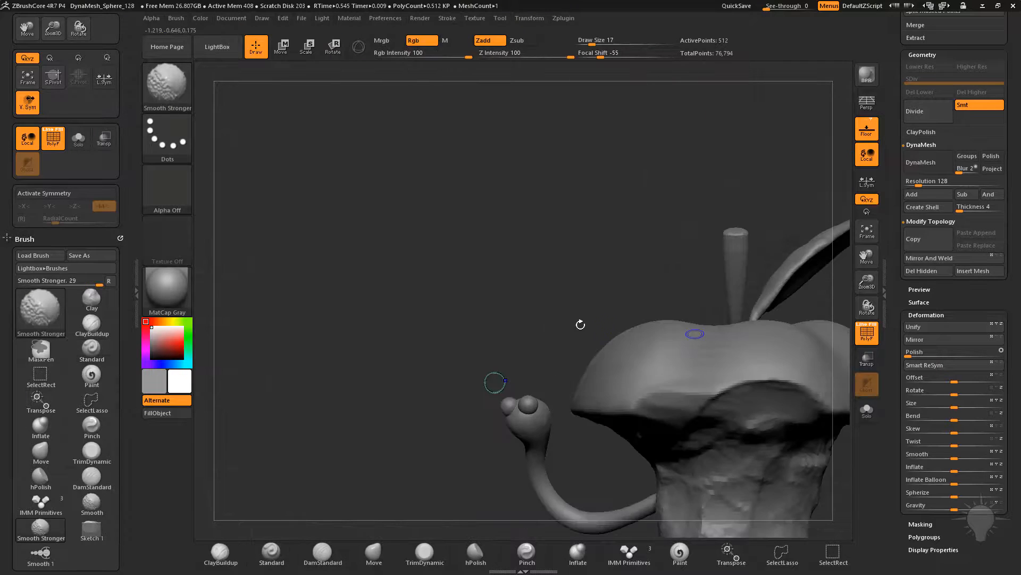
Step: Position the ring in front of one eye and remesh it with DynaMesh at resolution 848 and blur 0
{"action": "key", "text": "w"}
{"action": "mouse_move", "coordinate": [506, 353]}
{"action": "left_mouse_down", "text": "alt"}
{"action": "mouse_move", "coordinate": [564, 221]}
{"action": "mouse_move", "coordinate": [501, 299]}
{"action": "mouse_move", "coordinate": [582, 262]}
{"action": "mouse_move", "coordinate": [569, 348]}
{"action": "mouse_move", "coordinate": [640, 331]}
{"action": "left_mouse_up", "text": "alt"}
{"action": "scroll", "coordinate": [901, 241], "scroll_direction": "up", "scroll_amount": 3}
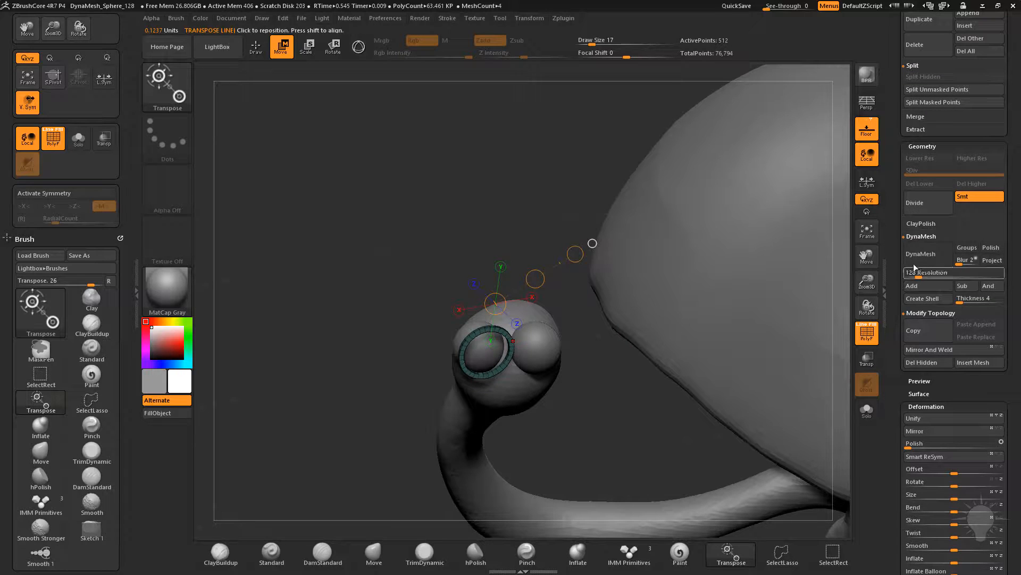
{"action": "left_click_drag", "start_coordinate": [920, 271], "coordinate": [948, 288]}
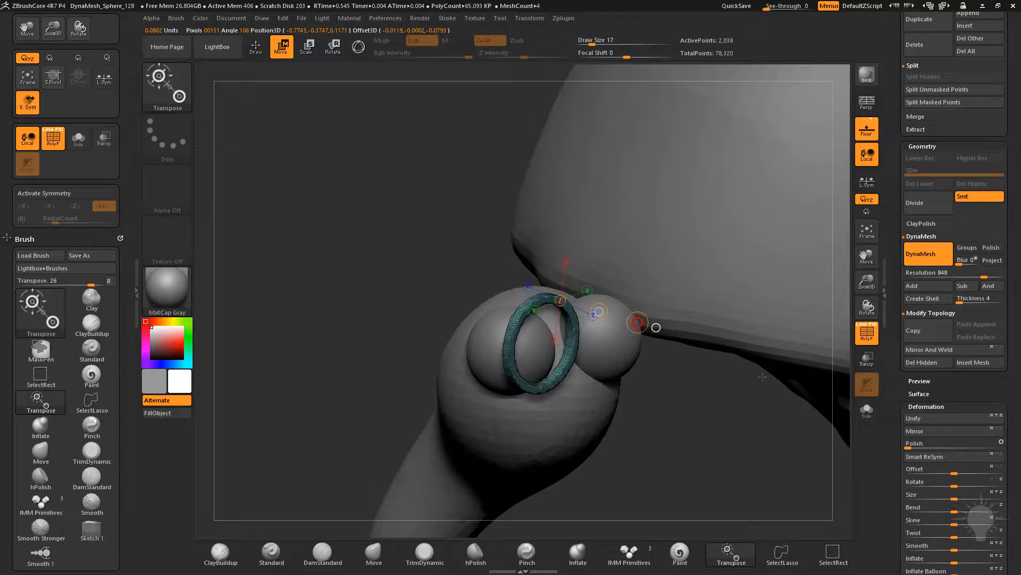
Step: Thicken the ring with an Inflate deformation of 2 and remesh it with DynaMesh
{"action": "key", "text": "q"}
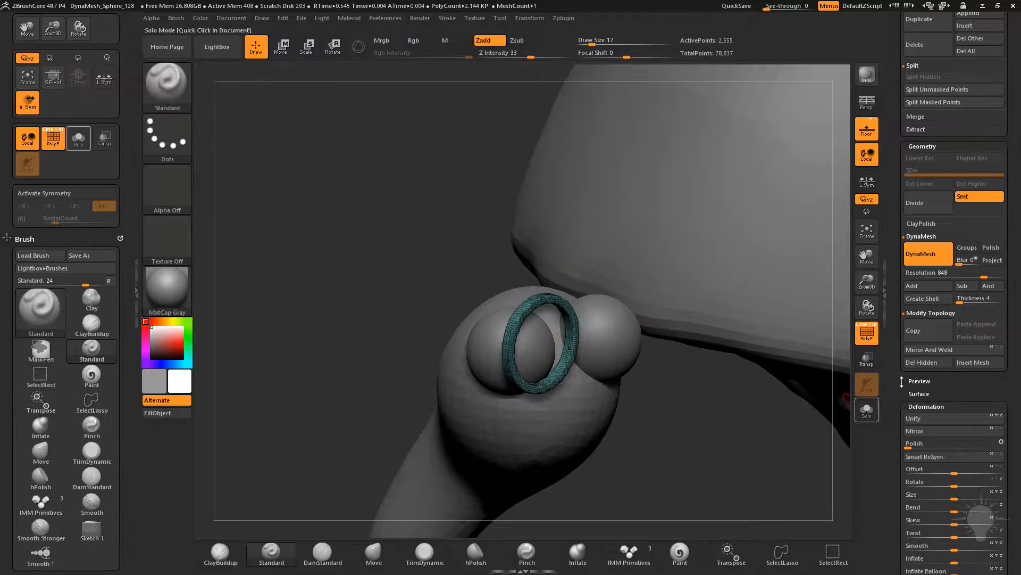
{"action": "left_click_drag", "start_coordinate": [903, 378], "coordinate": [925, 273]}
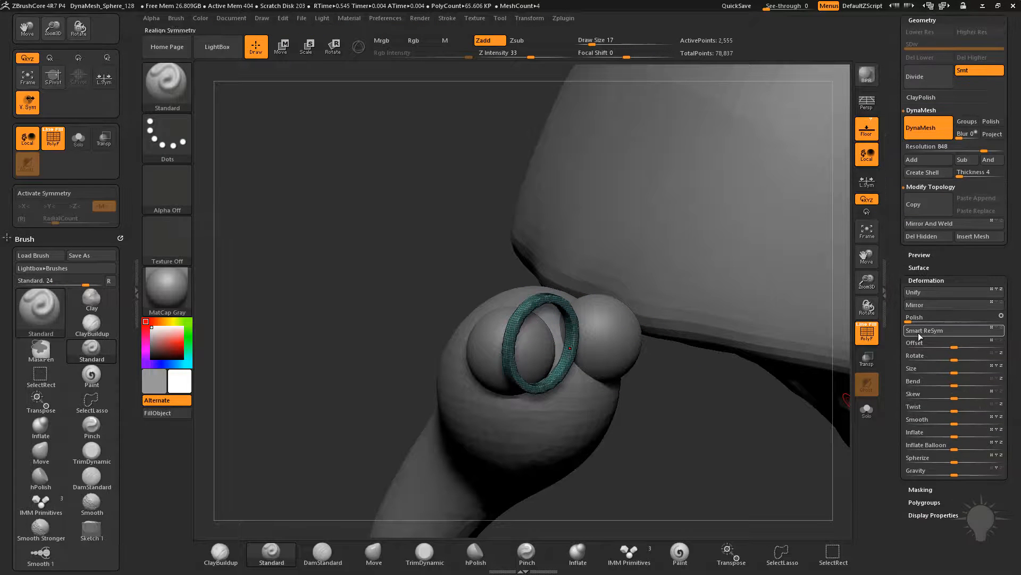
{"action": "left_click_drag", "start_coordinate": [957, 435], "coordinate": [957, 435]}
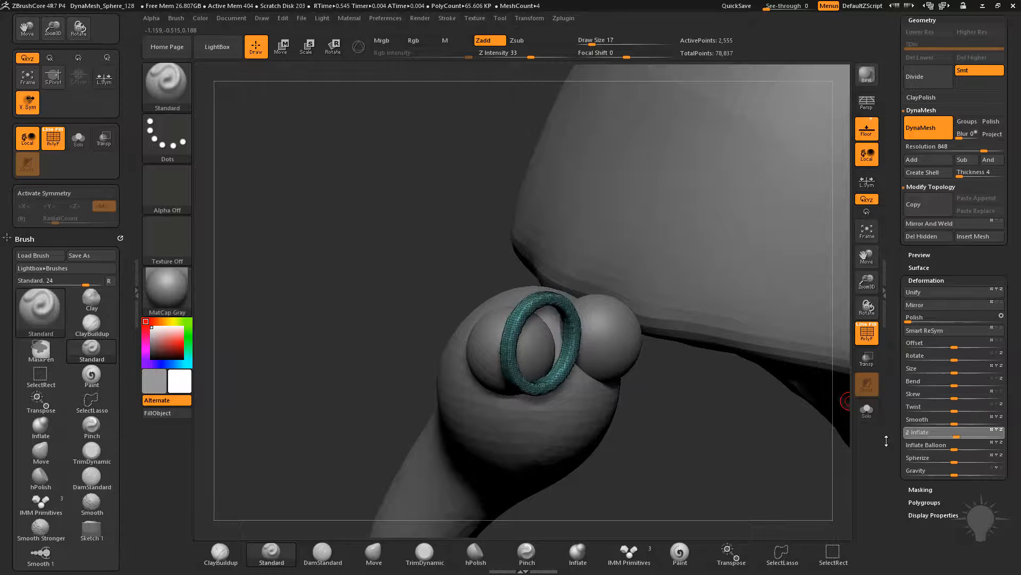
{"action": "left_click_drag", "start_coordinate": [458, 243], "coordinate": [458, 360]}
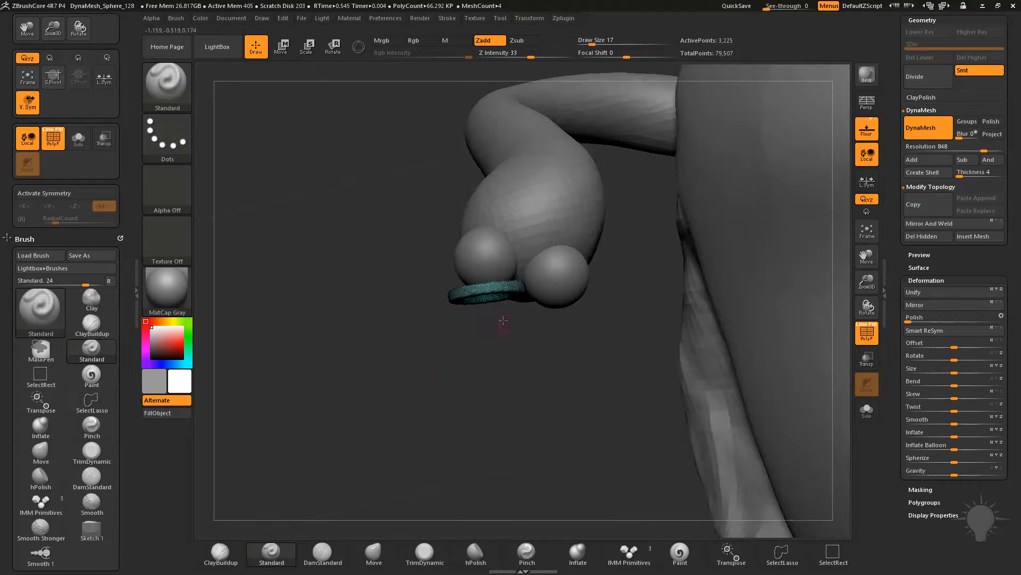
Step: Rotate the ring parallel to the front of the eye and shift it closer with Transpose
{"action": "key", "text": "r"}
{"action": "left_click", "coordinate": [518, 388]}
{"action": "left_click_drag", "start_coordinate": [503, 384], "coordinate": [457, 387]}
{"action": "key", "text": "w"}
{"action": "left_click_drag", "start_coordinate": [495, 339], "coordinate": [484, 332]}
Step: Center the ring around the eye as seen from the front
{"action": "left_click_drag", "start_coordinate": [442, 394], "coordinate": [515, 262]}
{"action": "key", "text": "y"}
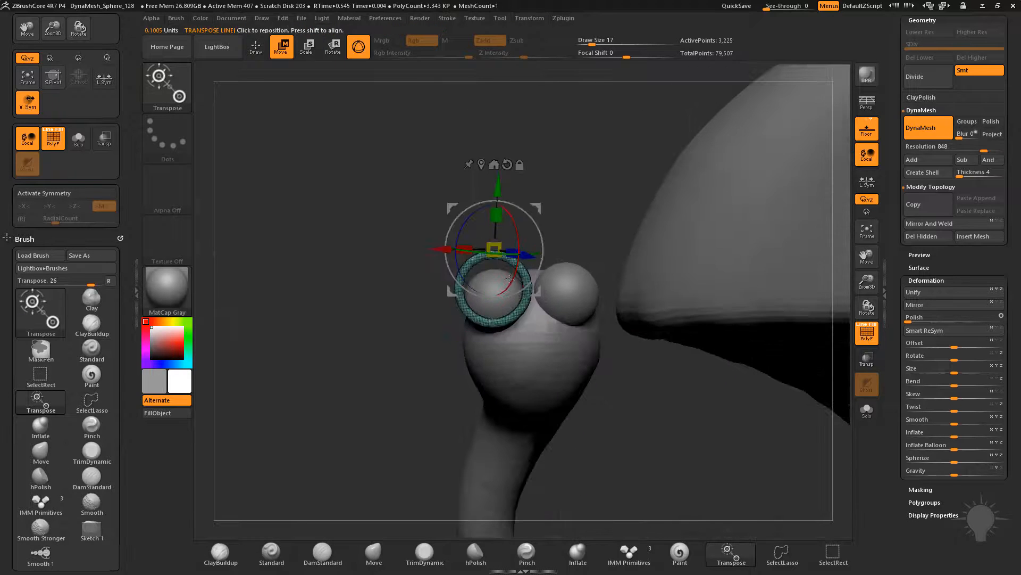
{"action": "key", "text": "y"}
{"action": "left_click_drag", "start_coordinate": [520, 311], "coordinate": [525, 184]}
{"action": "mouse_move", "coordinate": [522, 247]}
{"action": "left_mouse_down"}
{"action": "mouse_move", "coordinate": [521, 259]}
{"action": "mouse_move", "coordinate": [587, 239]}
{"action": "mouse_move", "coordinate": [573, 203]}
{"action": "mouse_move", "coordinate": [562, 214]}
{"action": "left_mouse_up"}
{"action": "key", "text": "q"}
Step: Duplicate the ring subtool and move the copy in front of the worm's other eye
{"action": "left_click_drag", "start_coordinate": [897, 271], "coordinate": [892, 330]}
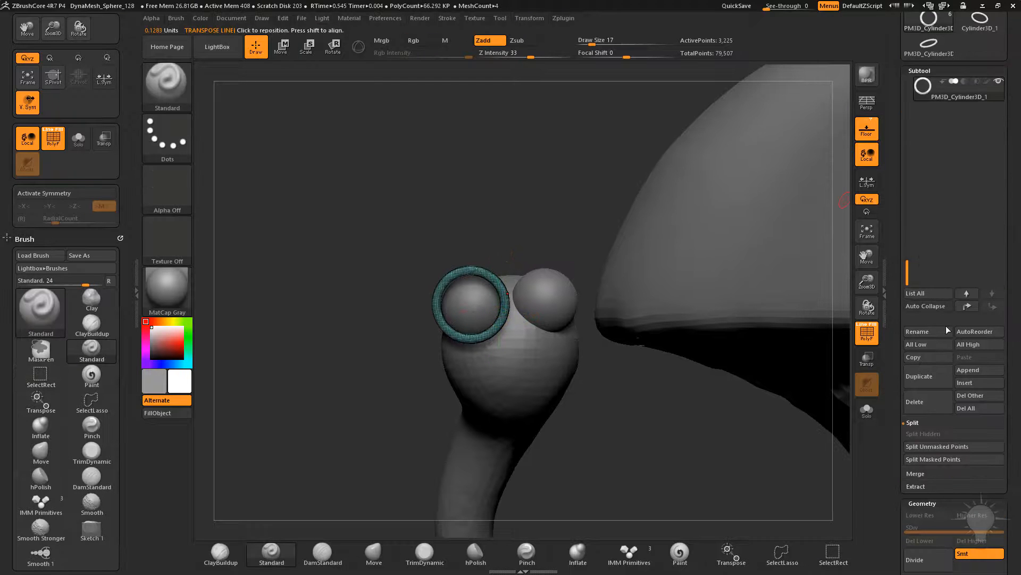
{"action": "left_click", "coordinate": [943, 378]}
{"action": "key", "text": "w"}
{"action": "left_click_drag", "start_coordinate": [474, 272], "coordinate": [599, 261]}
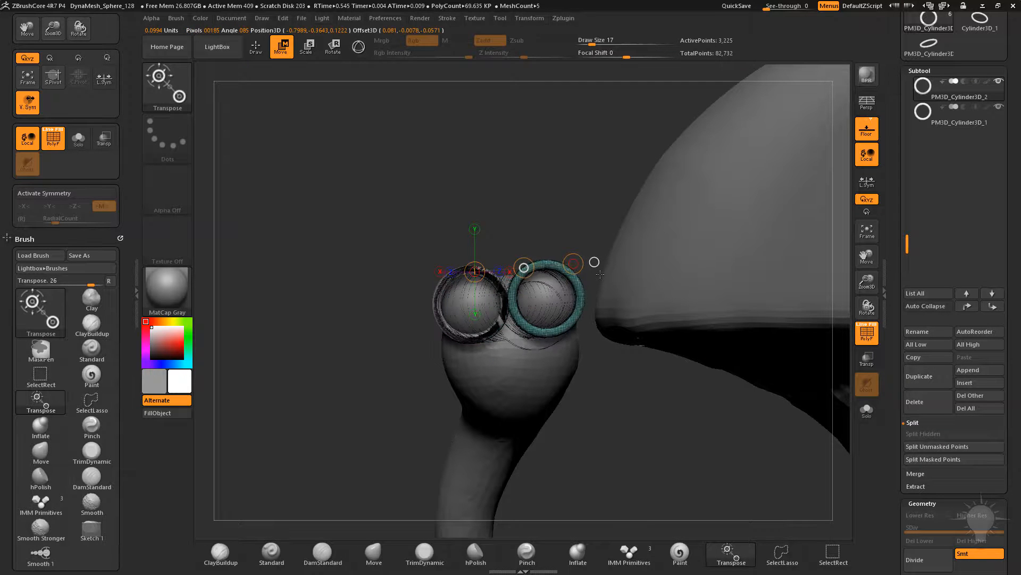
{"action": "key", "text": "q"}
Step: Merge the two ring subtools into one with MergeDown, permanently accepting the warning, and remesh them together
{"action": "left_click", "coordinate": [937, 122]}
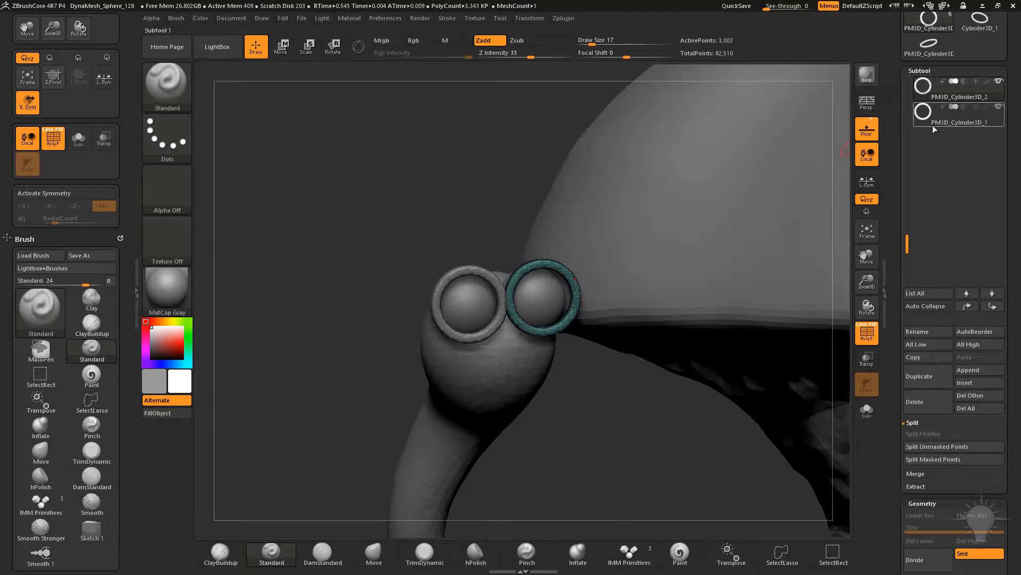
{"action": "left_click_drag", "start_coordinate": [461, 259], "coordinate": [601, 190]}
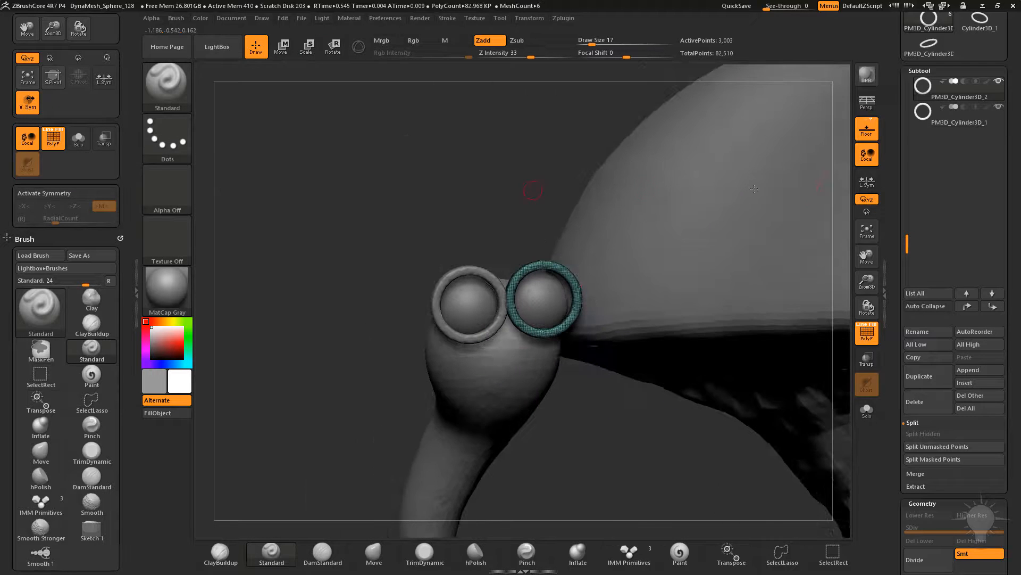
{"action": "key", "text": "shift"}
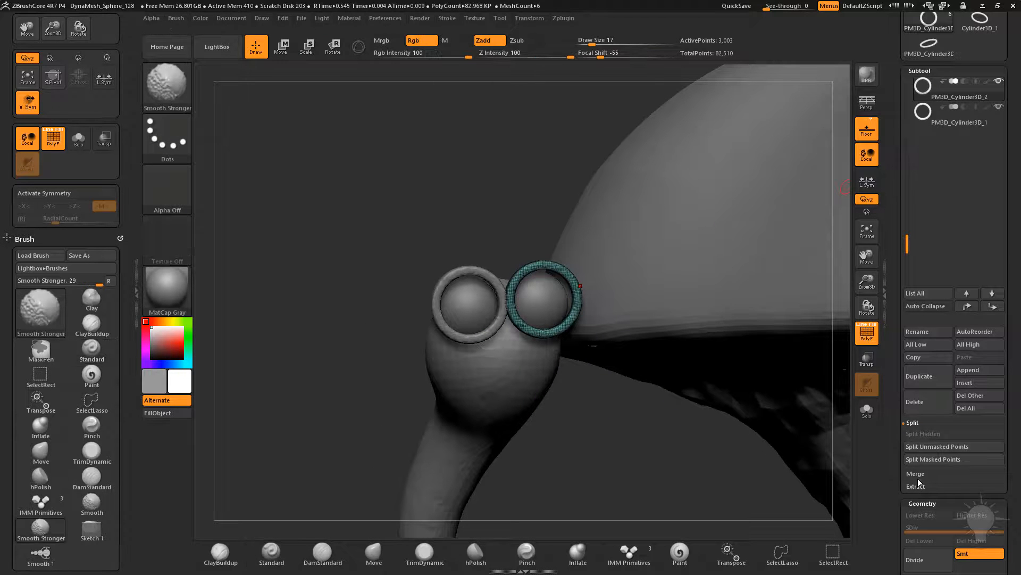
{"action": "left_click", "coordinate": [918, 474]}
{"action": "left_click", "coordinate": [937, 488]}
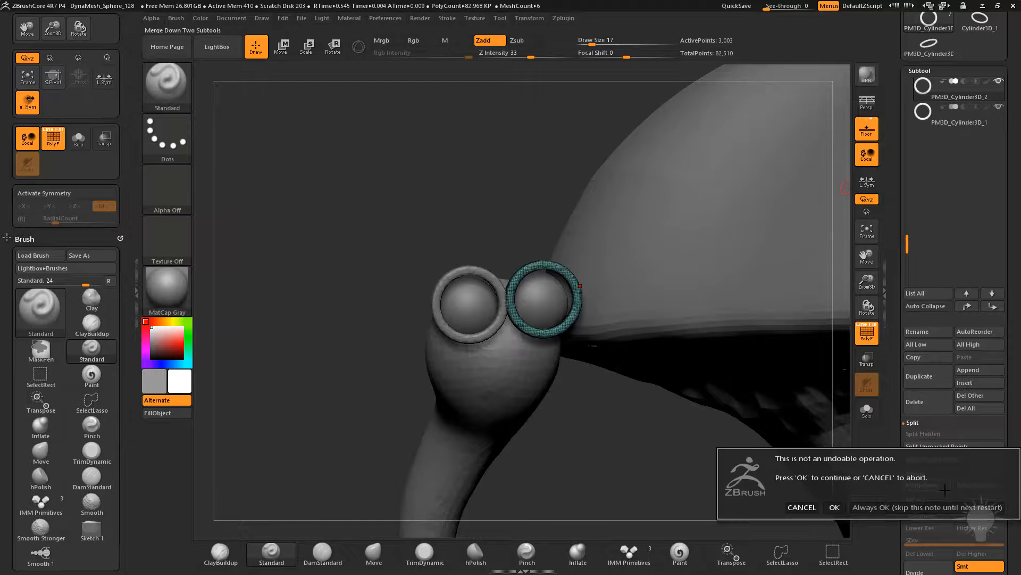
{"action": "left_click", "coordinate": [886, 507]}
{"action": "left_click_drag", "start_coordinate": [520, 217], "coordinate": [607, 205]}
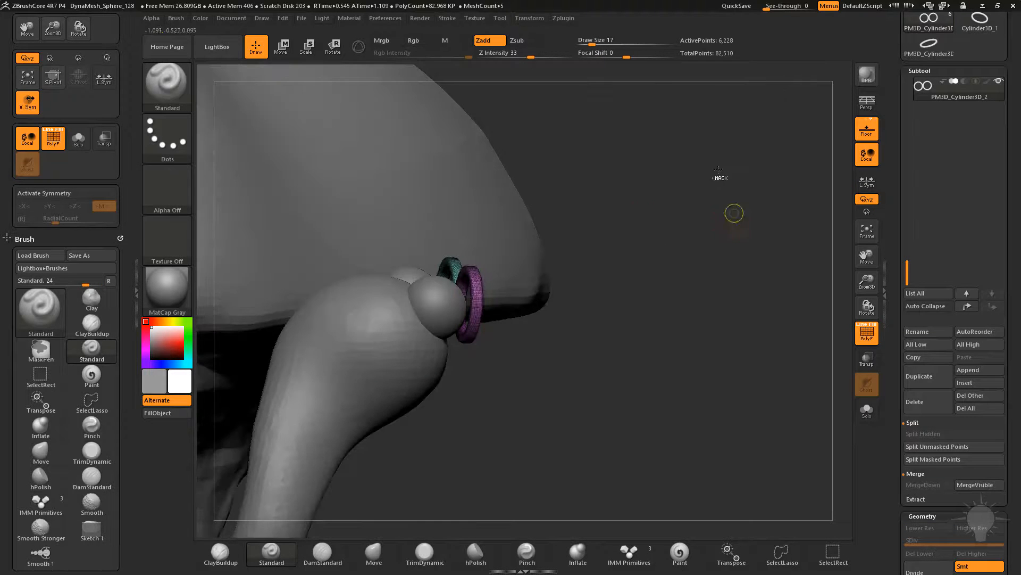
{"action": "left_click_drag", "start_coordinate": [727, 338], "coordinate": [662, 346]}
Step: Rotate the joined glasses rims so they line up with both eyes
{"action": "left_click_drag", "start_coordinate": [731, 303], "coordinate": [724, 374]}
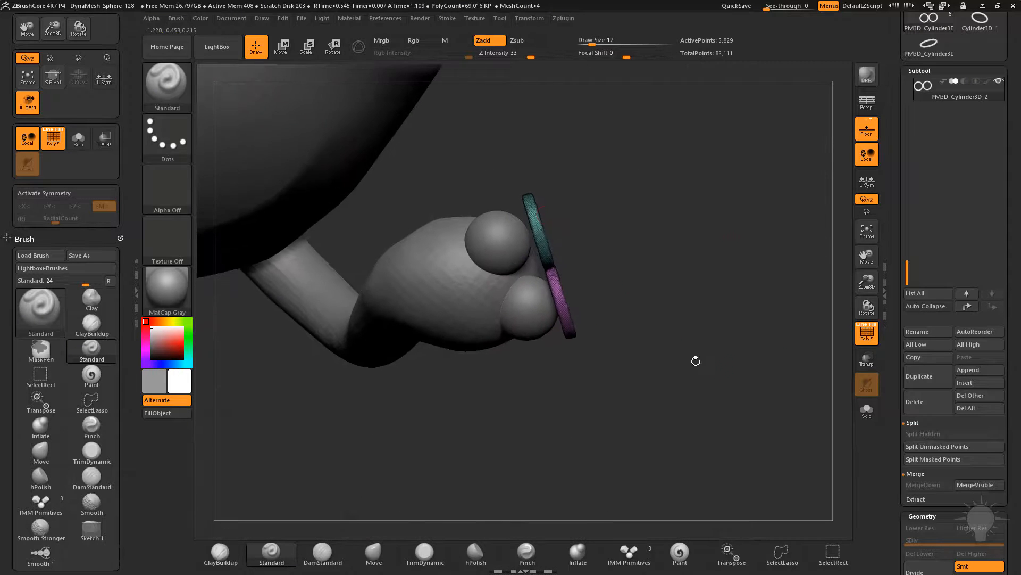
{"action": "mouse_move", "coordinate": [602, 223]}
{"action": "left_mouse_down"}
{"action": "mouse_move", "coordinate": [626, 228]}
{"action": "mouse_move", "coordinate": [617, 201]}
{"action": "left_mouse_up"}
{"action": "key", "text": "r"}
{"action": "mouse_move", "coordinate": [553, 278]}
{"action": "left_mouse_down"}
{"action": "mouse_move", "coordinate": [649, 241]}
{"action": "mouse_move", "coordinate": [596, 256]}
{"action": "left_mouse_up"}
{"action": "key", "text": "w"}
{"action": "key", "text": "q"}
Step: Change the MaskPen stroke type and mask the rims so only their outer side edges stay unmasked
{"action": "mouse_move", "coordinate": [660, 205]}
{"action": "left_mouse_down"}
{"action": "mouse_move", "coordinate": [693, 267]}
{"action": "mouse_move", "coordinate": [687, 290]}
{"action": "left_mouse_up"}
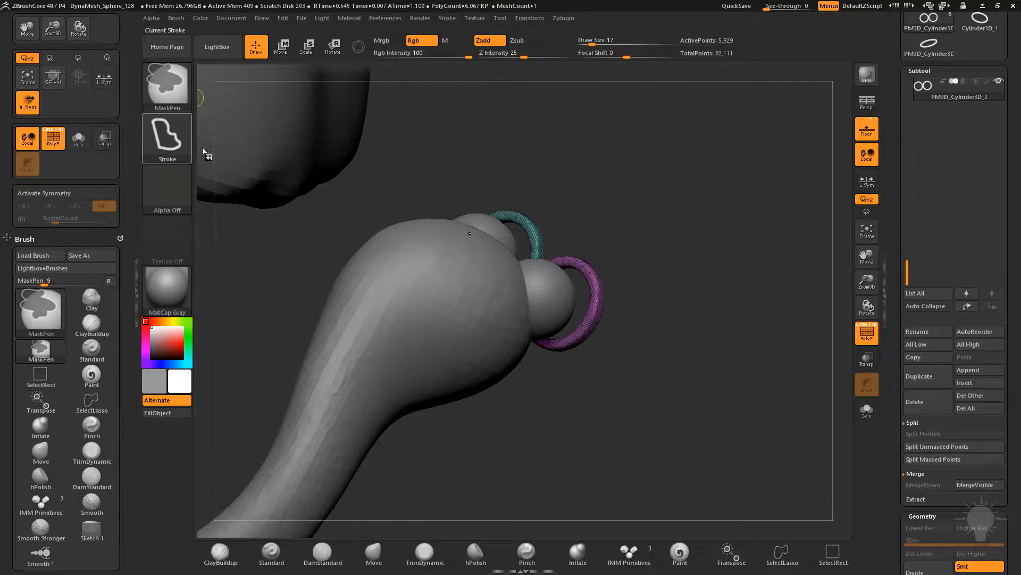
{"action": "left_click", "coordinate": [179, 145]}
{"action": "mouse_move", "coordinate": [719, 262]}
{"action": "left_mouse_down"}
{"action": "mouse_move", "coordinate": [645, 335]}
{"action": "mouse_move", "coordinate": [530, 287]}
{"action": "mouse_move", "coordinate": [427, 208]}
{"action": "left_mouse_up"}
{"action": "left_click", "coordinate": [739, 265], "text": "ctrl"}
{"action": "left_click_drag", "start_coordinate": [739, 265], "coordinate": [750, 346]}
Step: Pull the unmasked outer edges back along the worm's head as two glasses arms and remesh the frame
{"action": "key", "text": "w"}
{"action": "left_click_drag", "start_coordinate": [691, 468], "coordinate": [669, 358]}
{"action": "key", "text": "y"}
{"action": "key", "text": "y"}
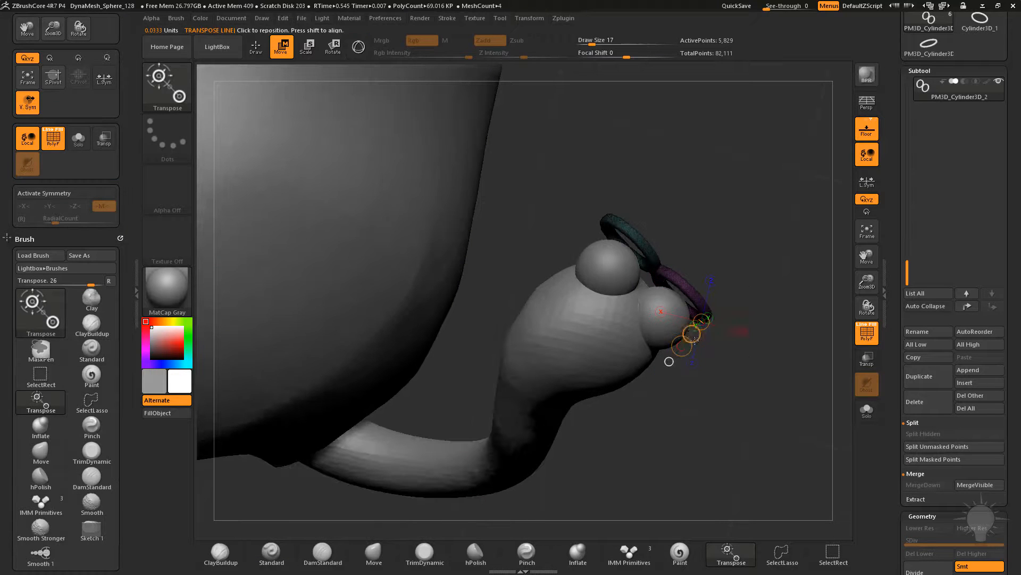
{"action": "mouse_move", "coordinate": [618, 413]}
{"action": "left_mouse_down"}
{"action": "mouse_move", "coordinate": [842, 271]}
{"action": "mouse_move", "coordinate": [851, 324]}
{"action": "mouse_move", "coordinate": [824, 304]}
{"action": "left_mouse_up"}
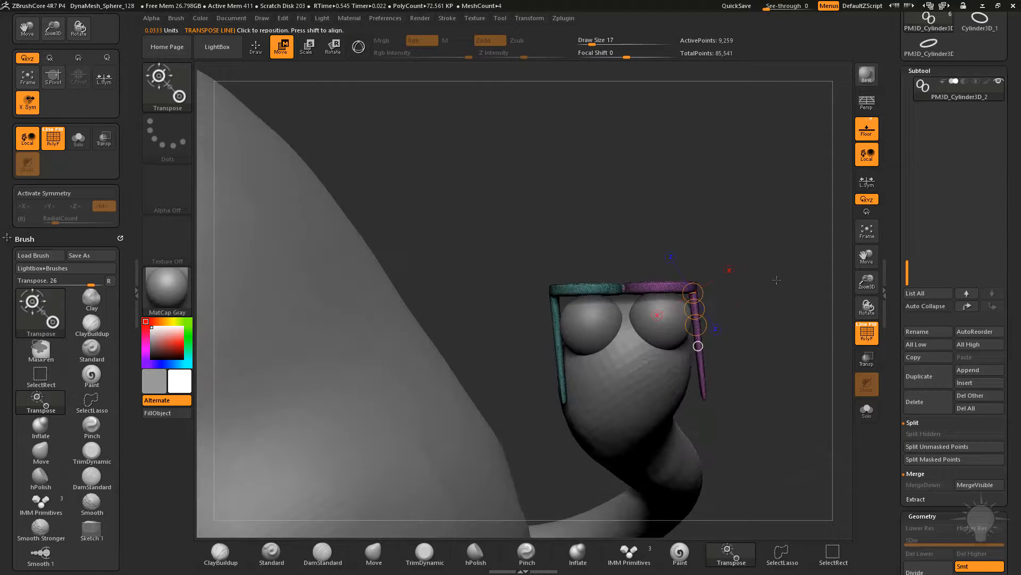
Step: Adjust the glasses frame with Transpose Rotate, select the worm's body subtool and turn off the polyframe display
{"action": "key", "text": "r"}
{"action": "mouse_move", "coordinate": [623, 286]}
{"action": "left_mouse_down"}
{"action": "mouse_move", "coordinate": [775, 293]}
{"action": "mouse_move", "coordinate": [657, 155]}
{"action": "mouse_move", "coordinate": [520, 357]}
{"action": "mouse_move", "coordinate": [440, 365]}
{"action": "mouse_move", "coordinate": [408, 327]}
{"action": "mouse_move", "coordinate": [441, 324]}
{"action": "mouse_move", "coordinate": [393, 328]}
{"action": "mouse_move", "coordinate": [447, 296]}
{"action": "left_mouse_up"}
{"action": "key", "text": "q"}
{"action": "key", "text": "s"}
{"action": "left_click", "coordinate": [430, 278], "text": "alt"}
{"action": "left_click_drag", "start_coordinate": [367, 307], "coordinate": [807, 407], "text": "alt"}
{"action": "left_click", "coordinate": [863, 327]}
{"action": "left_click_drag", "start_coordinate": [692, 322], "coordinate": [718, 357]}
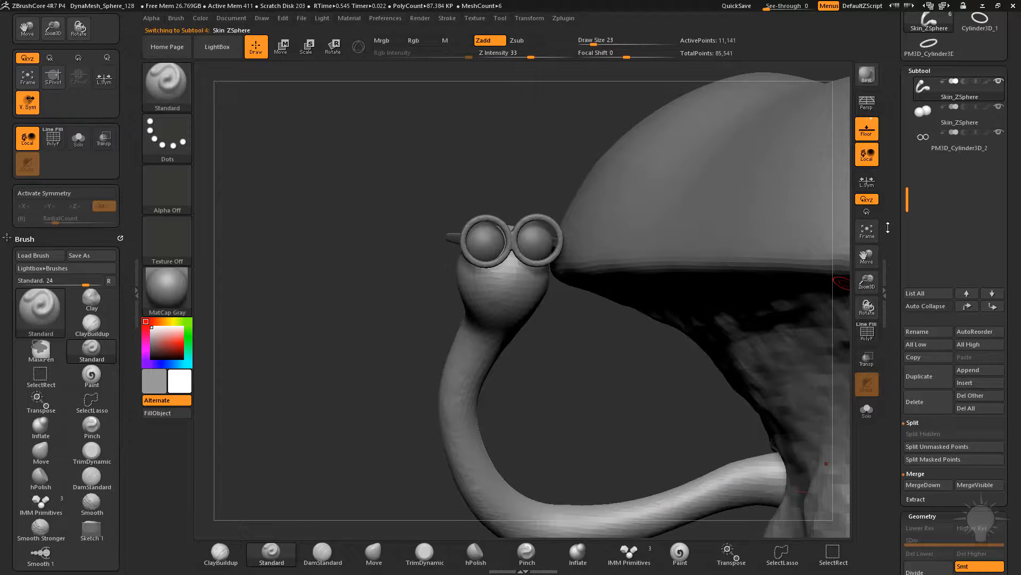
Step: Set the DynaMesh resolution of the worm's body to 504
{"action": "scroll", "coordinate": [930, 317], "scroll_direction": "down", "scroll_amount": 5}
{"action": "left_click_drag", "start_coordinate": [935, 269], "coordinate": [946, 279]}
{"action": "mouse_move", "coordinate": [563, 380]}
{"action": "left_mouse_down", "text": "alt"}
{"action": "mouse_move", "coordinate": [616, 365]}
{"action": "mouse_move", "coordinate": [509, 302]}
{"action": "mouse_move", "coordinate": [520, 280]}
{"action": "mouse_move", "coordinate": [506, 314]}
{"action": "left_mouse_up", "text": "alt"}
{"action": "left_click_drag", "start_coordinate": [627, 310], "coordinate": [612, 320], "text": "alt"}
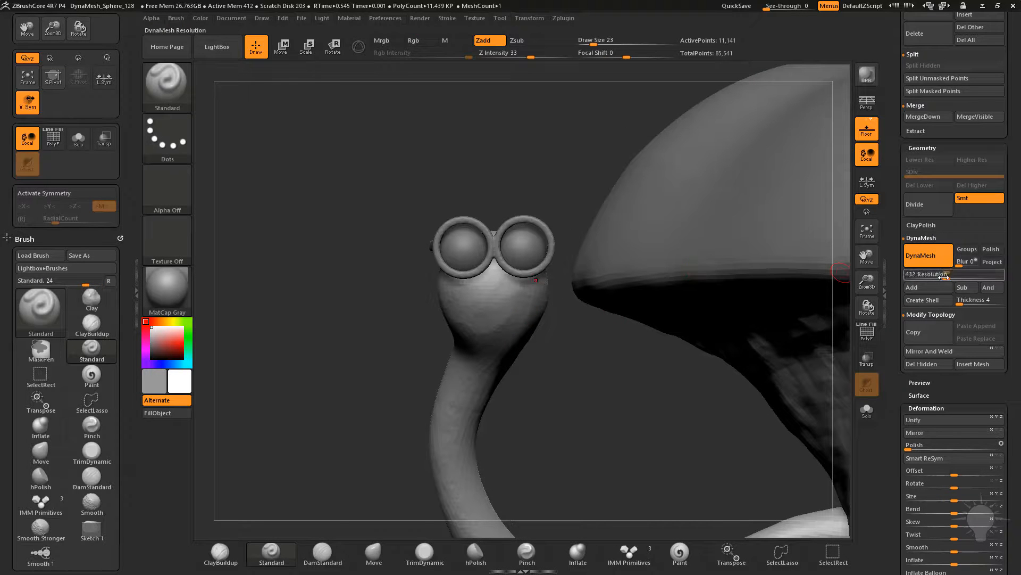
{"action": "left_click_drag", "start_coordinate": [943, 279], "coordinate": [948, 275]}
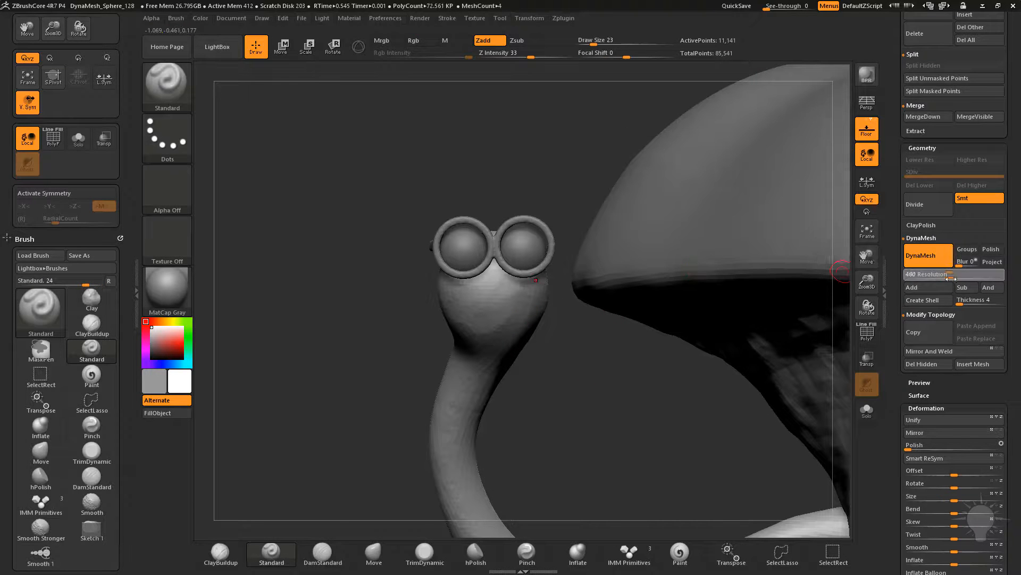
{"action": "left_click_drag", "start_coordinate": [961, 272], "coordinate": [950, 271]}
{"action": "left_click", "coordinate": [954, 272]}
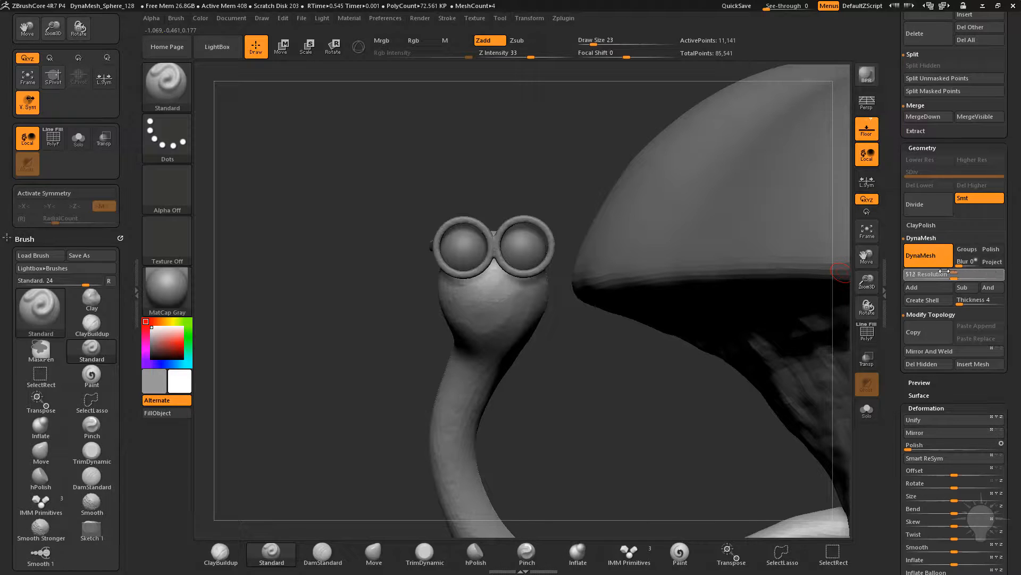
{"action": "left_click", "coordinate": [956, 276]}
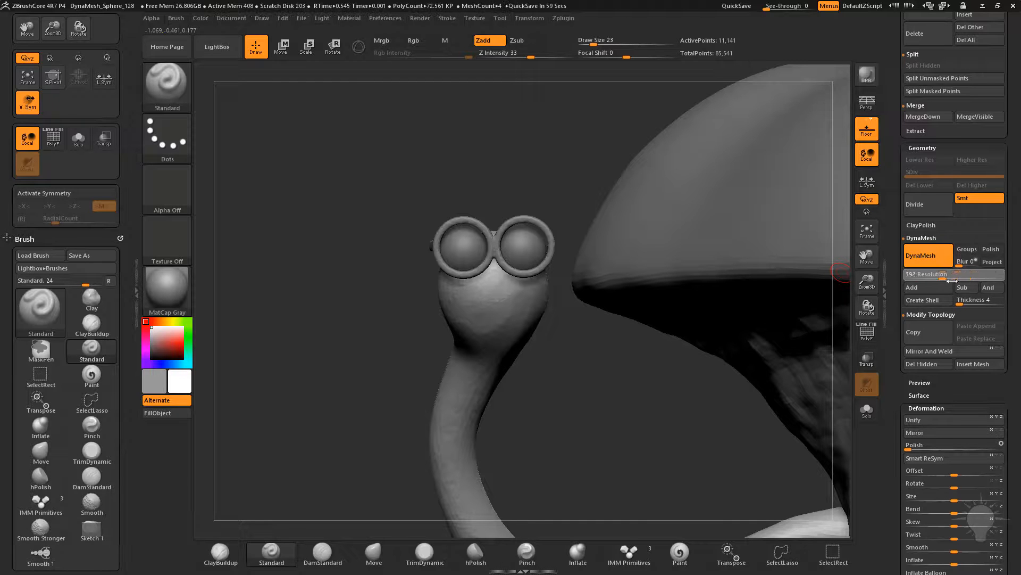
{"action": "left_click", "coordinate": [952, 278]}
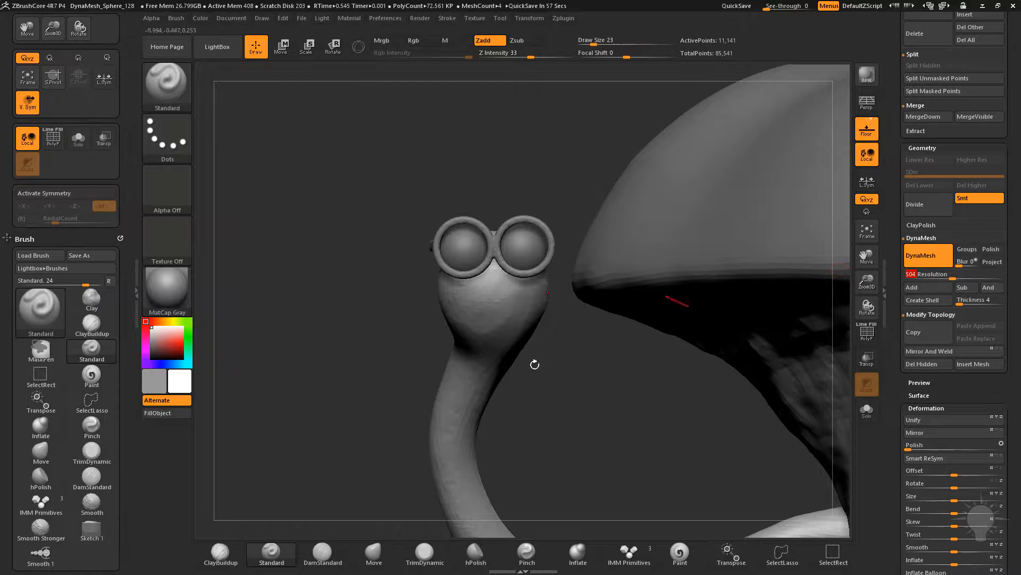
Step: Carve a mouth line across the worm's face below the glasses with the DamStandard brush and remesh the body
{"action": "left_click", "coordinate": [476, 553]}
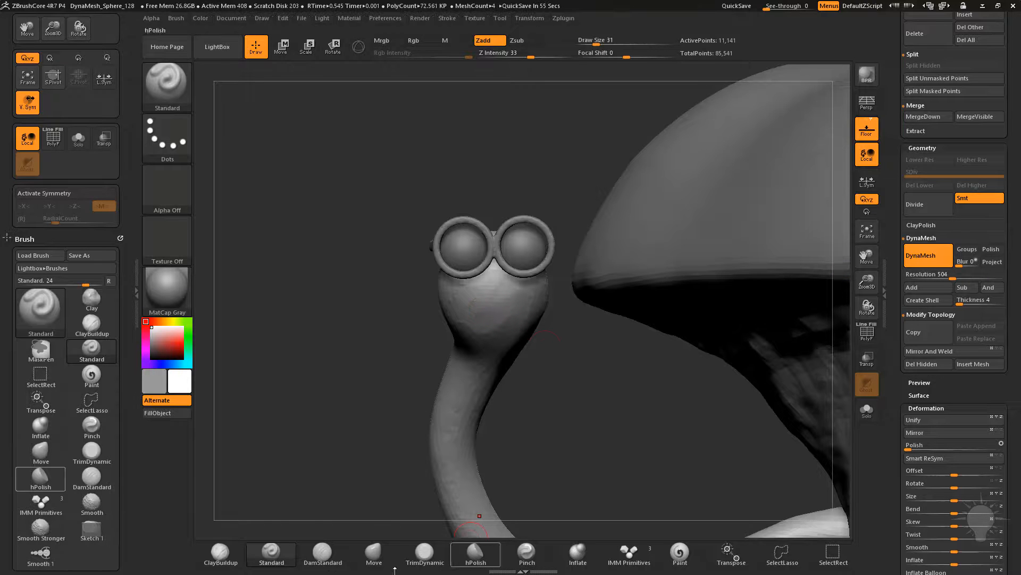
{"action": "left_click", "coordinate": [341, 559]}
{"action": "key", "text": "s"}
{"action": "mouse_move", "coordinate": [492, 314]}
{"action": "left_mouse_down"}
{"action": "mouse_move", "coordinate": [484, 313]}
{"action": "mouse_move", "coordinate": [523, 305]}
{"action": "left_mouse_up"}
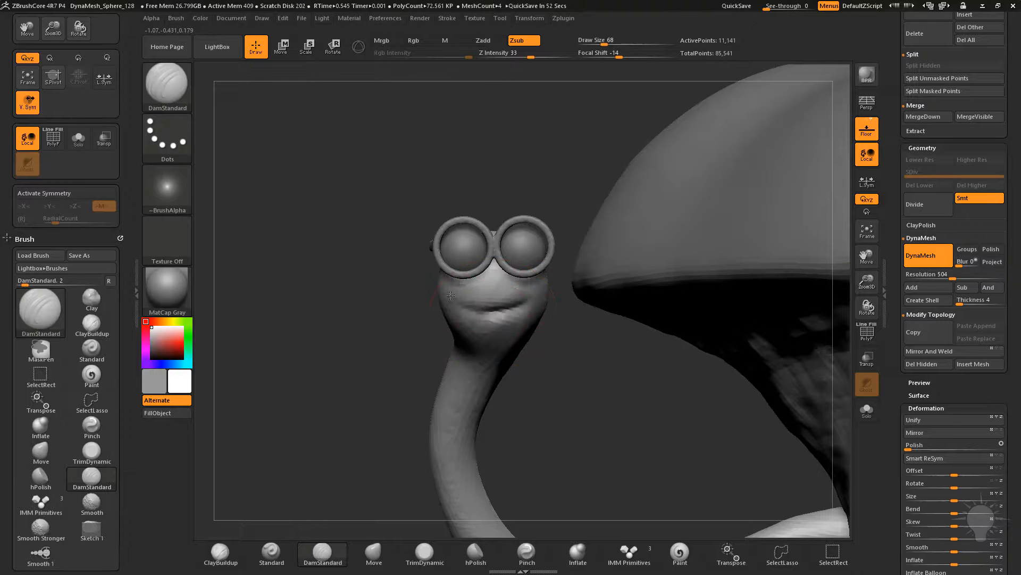
{"action": "left_click_drag", "start_coordinate": [453, 302], "coordinate": [533, 302]}
{"action": "mouse_move", "coordinate": [538, 346]}
{"action": "left_mouse_down"}
{"action": "mouse_move", "coordinate": [460, 307]}
{"action": "mouse_move", "coordinate": [480, 312]}
{"action": "left_mouse_up"}
{"action": "mouse_move", "coordinate": [550, 359]}
{"action": "left_mouse_down", "text": "ctrl"}
{"action": "mouse_move", "coordinate": [587, 389]}
{"action": "mouse_move", "coordinate": [479, 367]}
{"action": "mouse_move", "coordinate": [561, 361]}
{"action": "mouse_move", "coordinate": [560, 376]}
{"action": "mouse_move", "coordinate": [503, 320]}
{"action": "mouse_move", "coordinate": [522, 311]}
{"action": "left_mouse_up", "text": "ctrl"}
Step: Sharpen the mouth crease and the lips with the Pinch brush
{"action": "left_click", "coordinate": [527, 554]}
{"action": "key", "text": "s"}
{"action": "mouse_move", "coordinate": [420, 320]}
{"action": "left_mouse_down"}
{"action": "mouse_move", "coordinate": [454, 326]}
{"action": "mouse_move", "coordinate": [462, 314]}
{"action": "left_mouse_up"}
{"action": "left_click_drag", "start_coordinate": [359, 350], "coordinate": [353, 335]}
{"action": "left_click_drag", "start_coordinate": [633, 396], "coordinate": [615, 387]}
Step: Build up volume around the corners of the worm's mouth and its cheeks with the Clay brush
{"action": "left_click", "coordinate": [629, 553]}
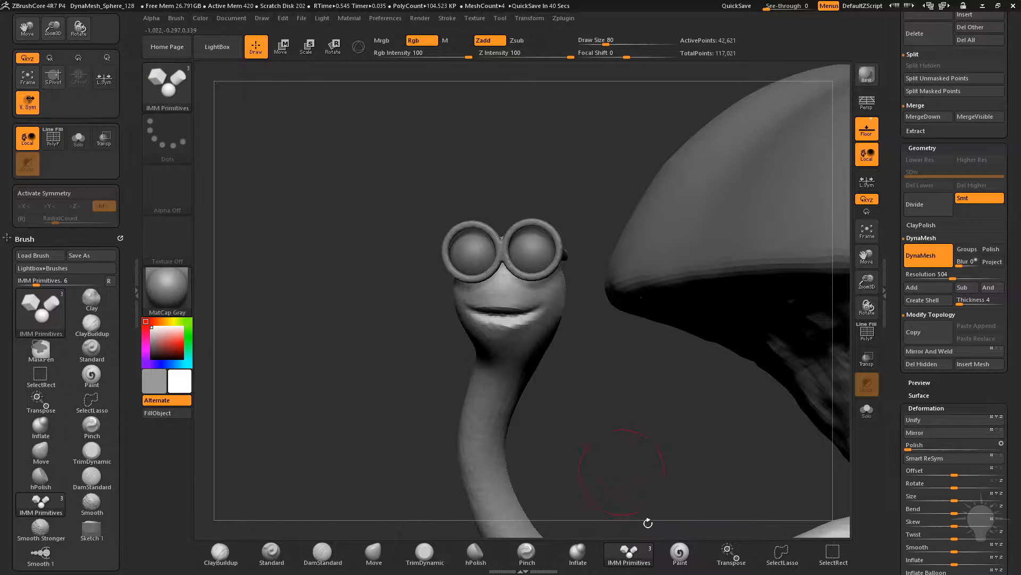
{"action": "key", "text": "b"}
{"action": "key", "text": "b"}
{"action": "key", "text": "c"}
{"action": "key", "text": "l"}
{"action": "left_click_drag", "start_coordinate": [599, 383], "coordinate": [536, 324]}
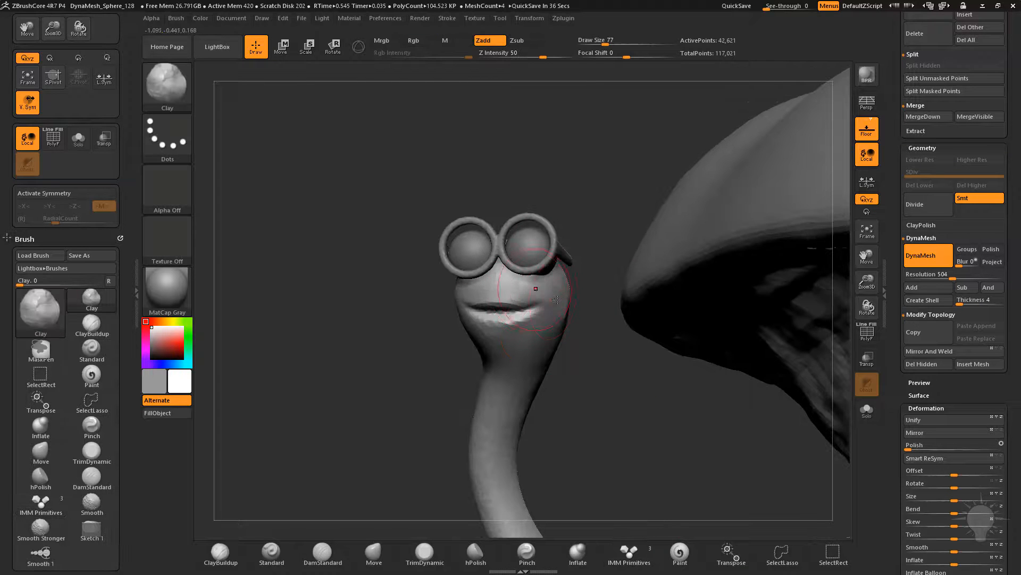
{"action": "left_click_drag", "start_coordinate": [601, 313], "coordinate": [482, 295]}
{"action": "left_click_drag", "start_coordinate": [470, 331], "coordinate": [545, 296]}
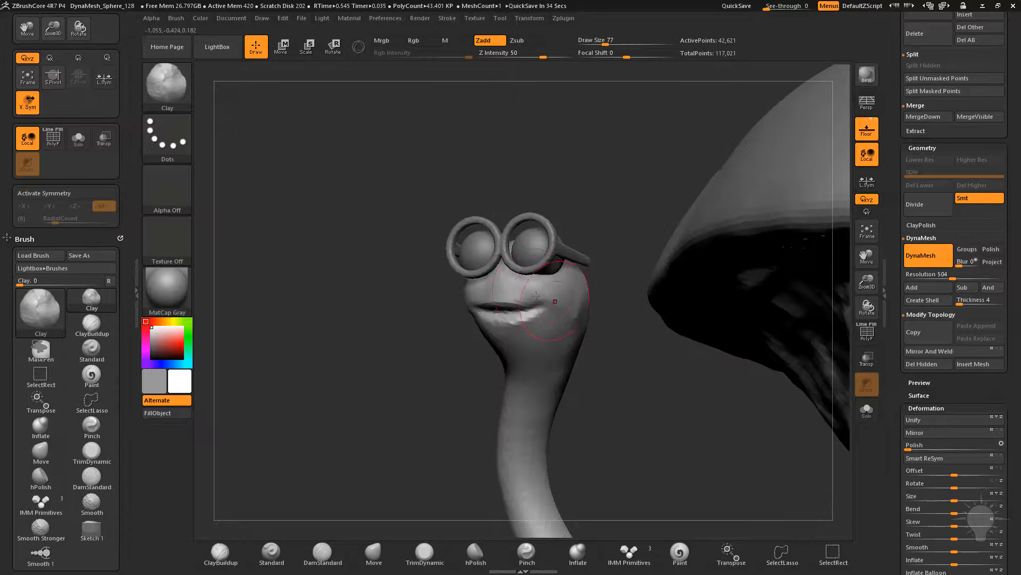
{"action": "left_click_drag", "start_coordinate": [487, 335], "coordinate": [479, 293]}
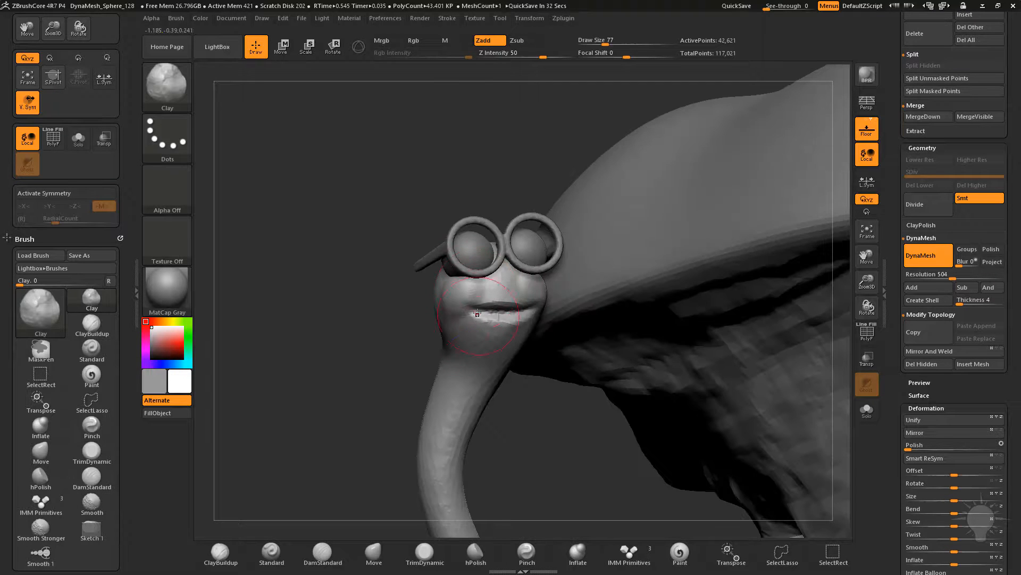
Step: Change to the Standard brush and select the eyeballs subtool
{"action": "left_click_drag", "start_coordinate": [515, 400], "coordinate": [458, 383]}
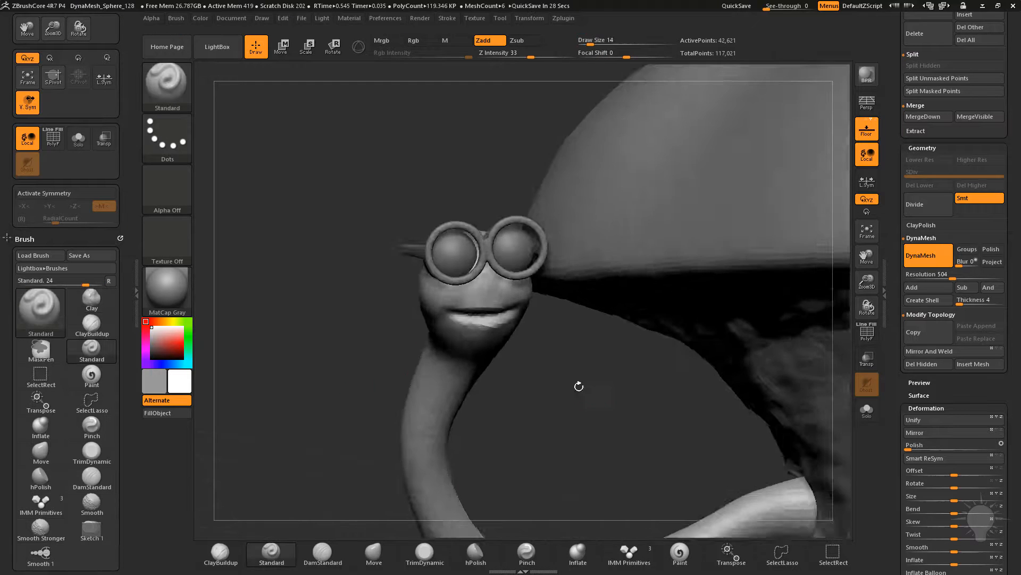
{"action": "left_click_drag", "start_coordinate": [559, 347], "coordinate": [515, 295]}
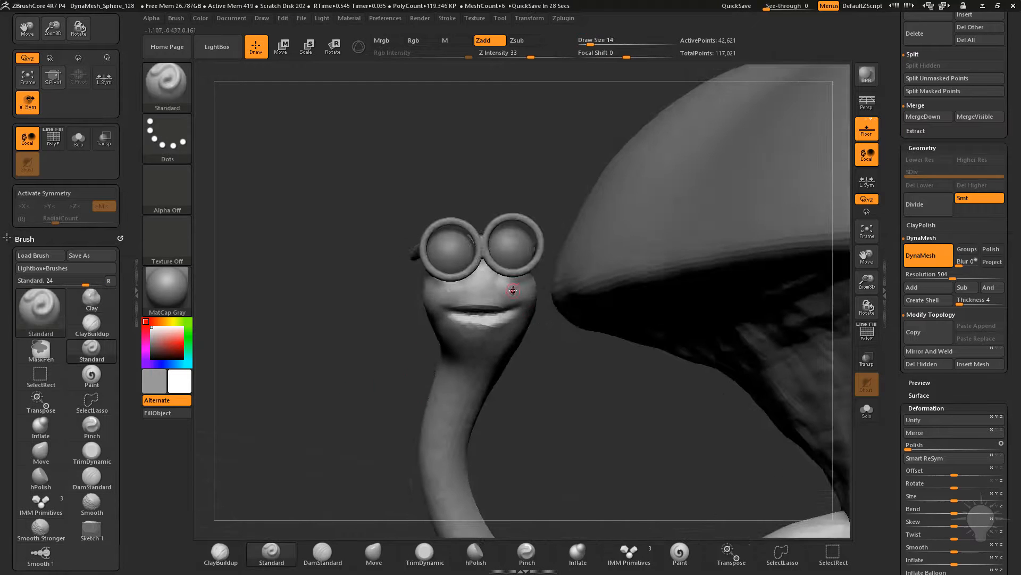
{"action": "left_click", "coordinate": [499, 275], "text": "alt"}
{"action": "mouse_move", "coordinate": [575, 394]}
{"action": "left_mouse_down"}
{"action": "mouse_move", "coordinate": [571, 413]}
{"action": "mouse_move", "coordinate": [565, 351]}
{"action": "mouse_move", "coordinate": [514, 287]}
{"action": "left_mouse_up"}
{"action": "left_click_drag", "start_coordinate": [599, 401], "coordinate": [588, 422]}
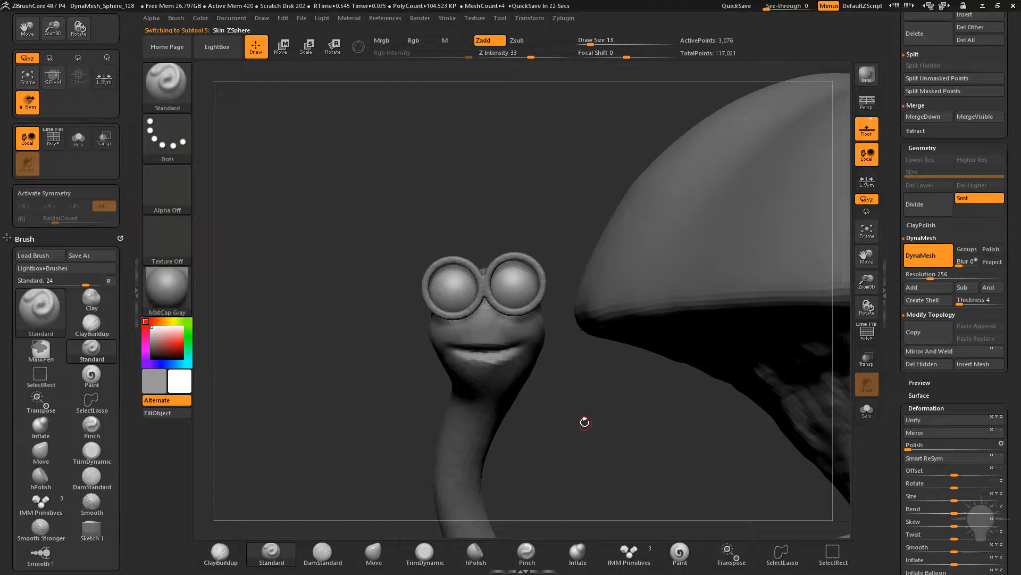
Step: Try to insert an IMM Primitives mesh on one eyeball as a pupil and shift it with Transpose Move
{"action": "left_click", "coordinate": [634, 557]}
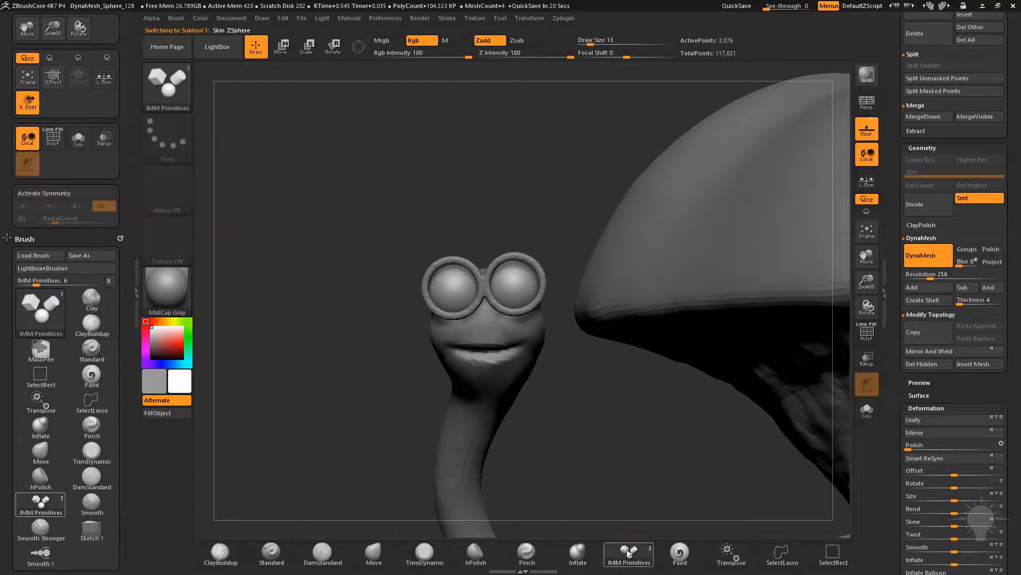
{"action": "key", "text": "b"}
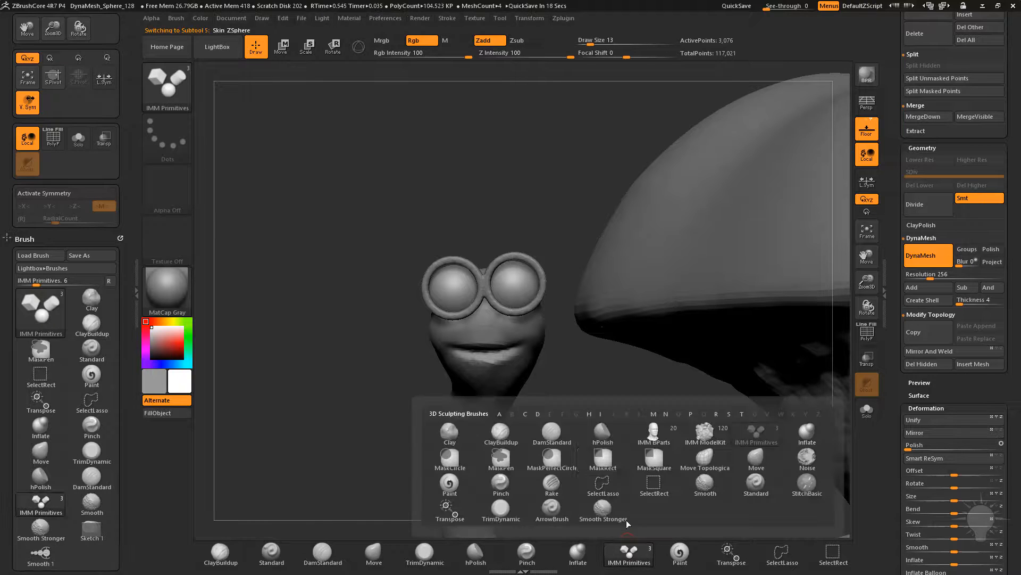
{"action": "key", "text": "m"}
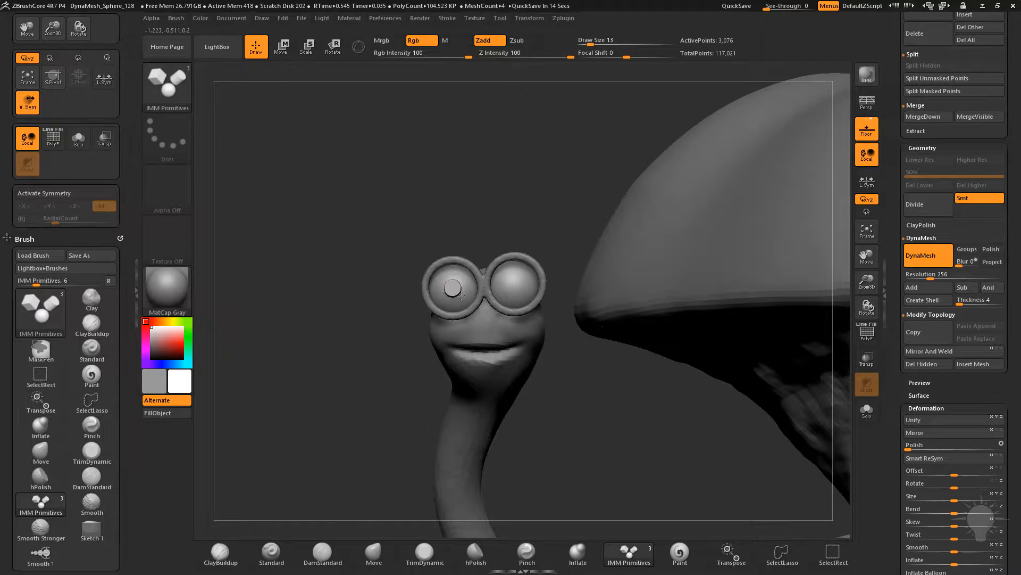
{"action": "left_click_drag", "start_coordinate": [465, 290], "coordinate": [465, 290]}
{"action": "left_click_drag", "start_coordinate": [372, 229], "coordinate": [519, 232]}
{"action": "key", "text": "w"}
{"action": "left_click_drag", "start_coordinate": [499, 290], "coordinate": [490, 290]}
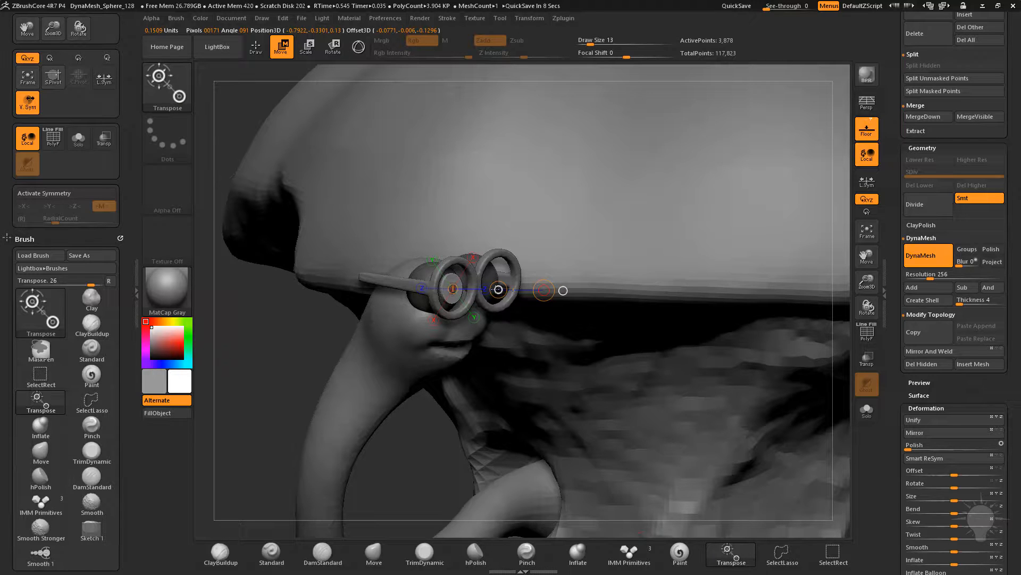
{"action": "left_click_drag", "start_coordinate": [441, 341], "coordinate": [475, 302]}
{"action": "key", "text": "q"}
{"action": "left_click_drag", "start_coordinate": [548, 386], "coordinate": [508, 394]}
{"action": "left_click_drag", "start_coordinate": [532, 427], "coordinate": [558, 424]}
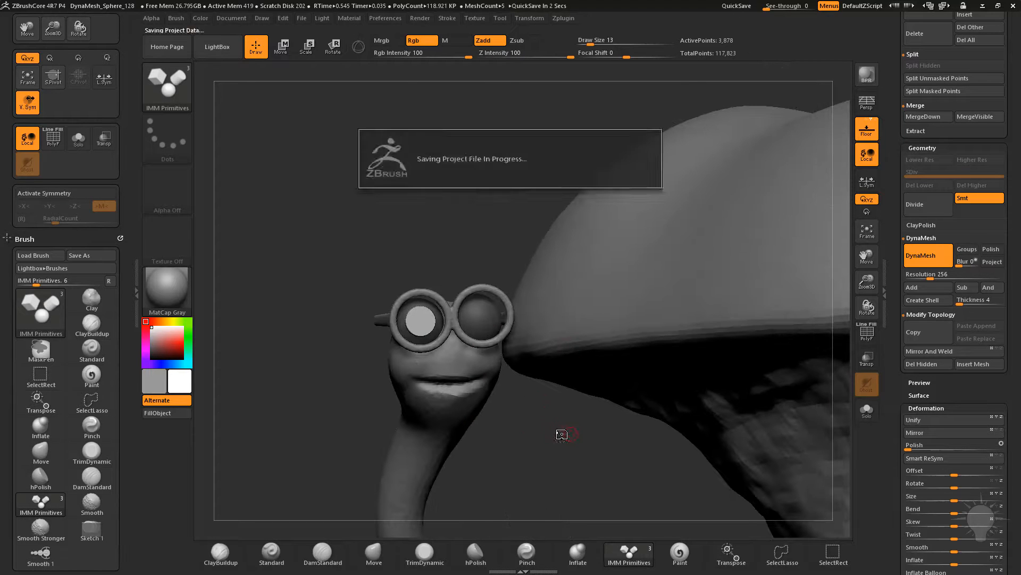
Step: Undo the inserted pupil primitive and its move
{"action": "key", "text": "ctrl"}
{"action": "key", "text": "ctrl+z"}
{"action": "key", "text": "ctrl+z"}
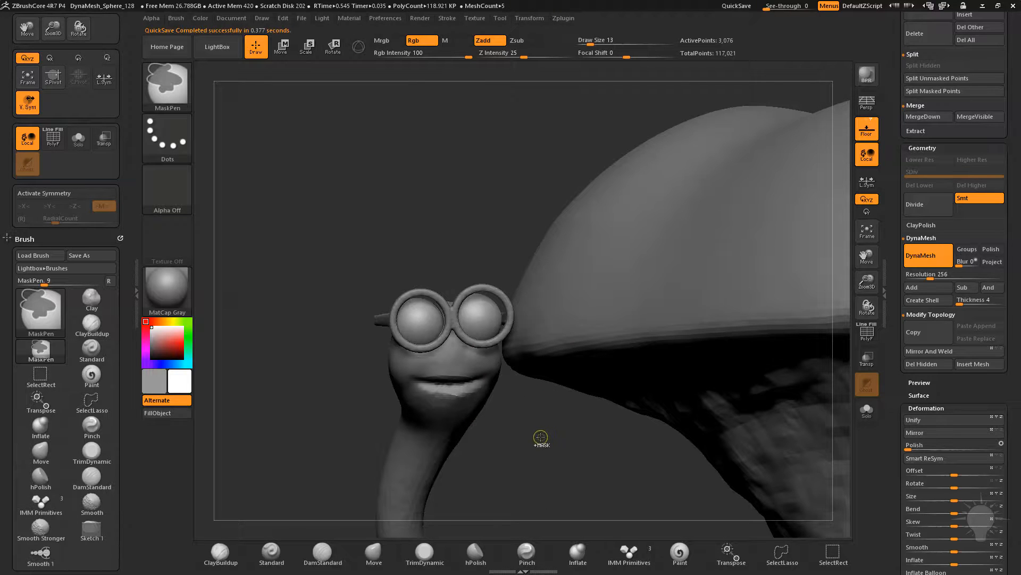
Step: Mask a round pupil area on the front of each eyeball with the MaskPen
{"action": "mouse_move", "coordinate": [532, 433]}
{"action": "left_mouse_down", "text": "alt"}
{"action": "mouse_move", "coordinate": [561, 447]}
{"action": "mouse_move", "coordinate": [537, 441]}
{"action": "left_mouse_up", "text": "alt"}
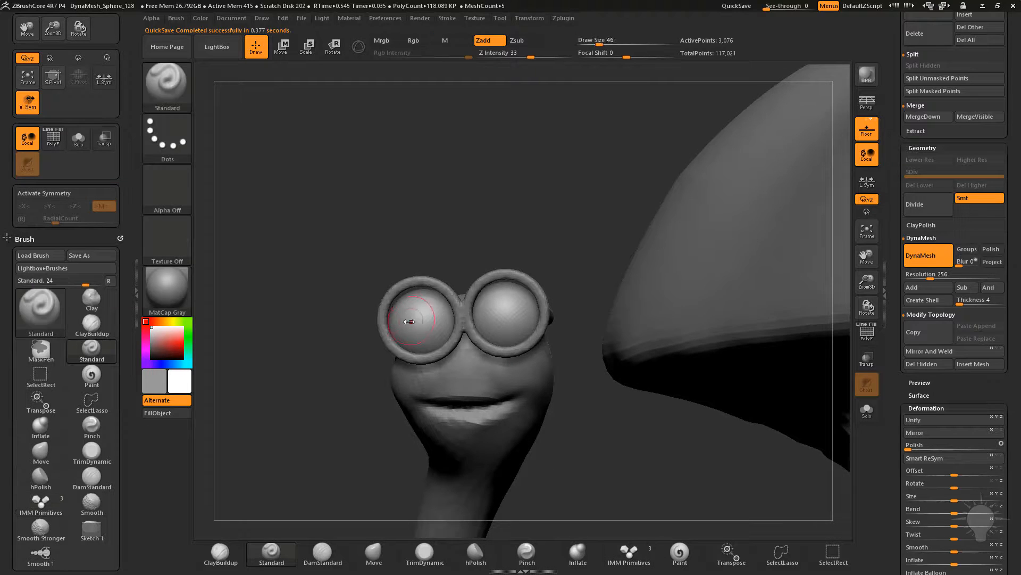
{"action": "left_click_drag", "start_coordinate": [436, 255], "coordinate": [447, 296], "text": "shift"}
{"action": "left_click_drag", "start_coordinate": [420, 326], "coordinate": [425, 318], "text": "ctrl"}
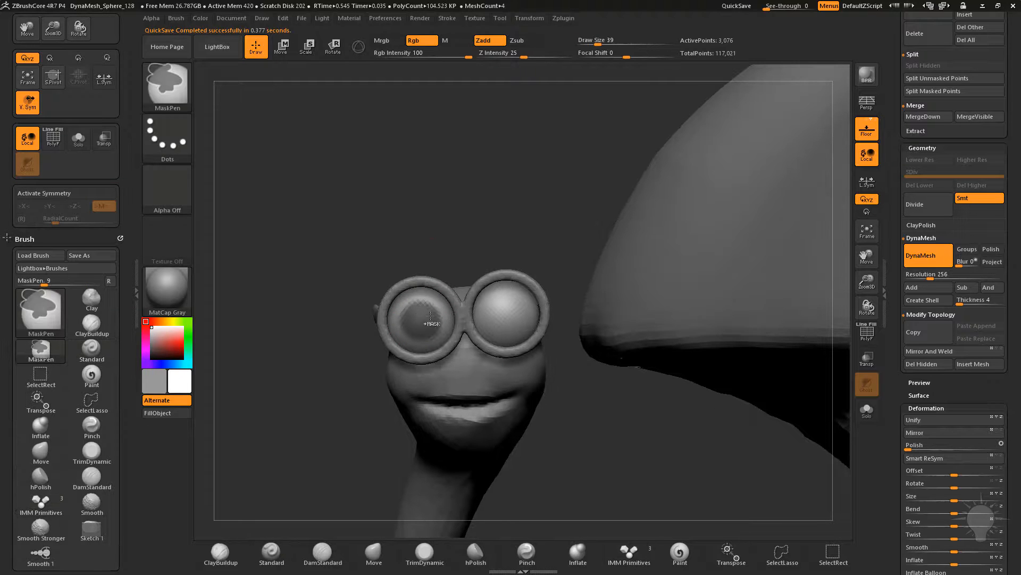
{"action": "left_click_drag", "start_coordinate": [509, 310], "coordinate": [513, 316], "text": "ctrl"}
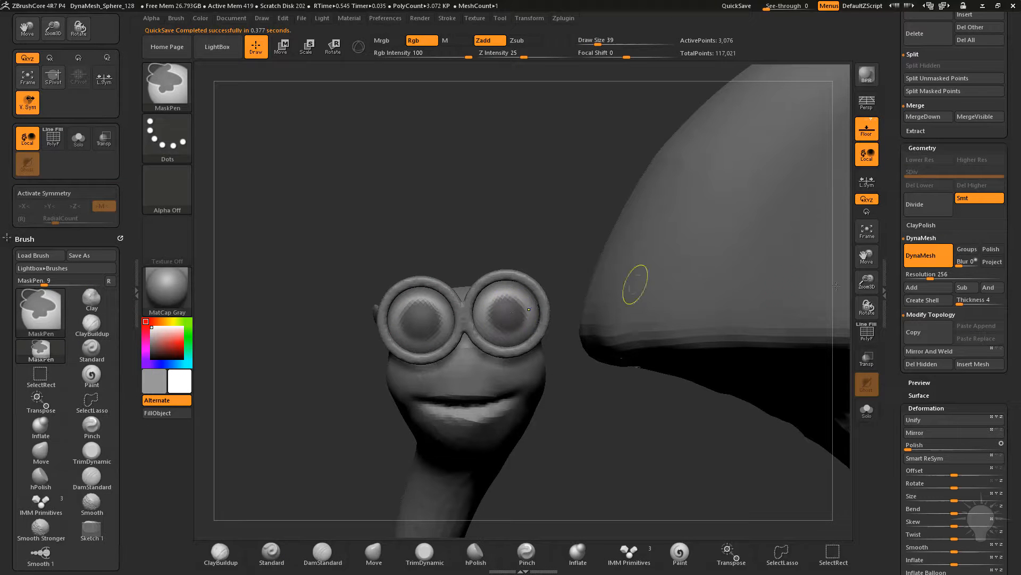
Step: Set the Extract thickness to 0.00178 and preview an extraction of the masked pupil areas
{"action": "left_click_drag", "start_coordinate": [897, 298], "coordinate": [894, 410]}
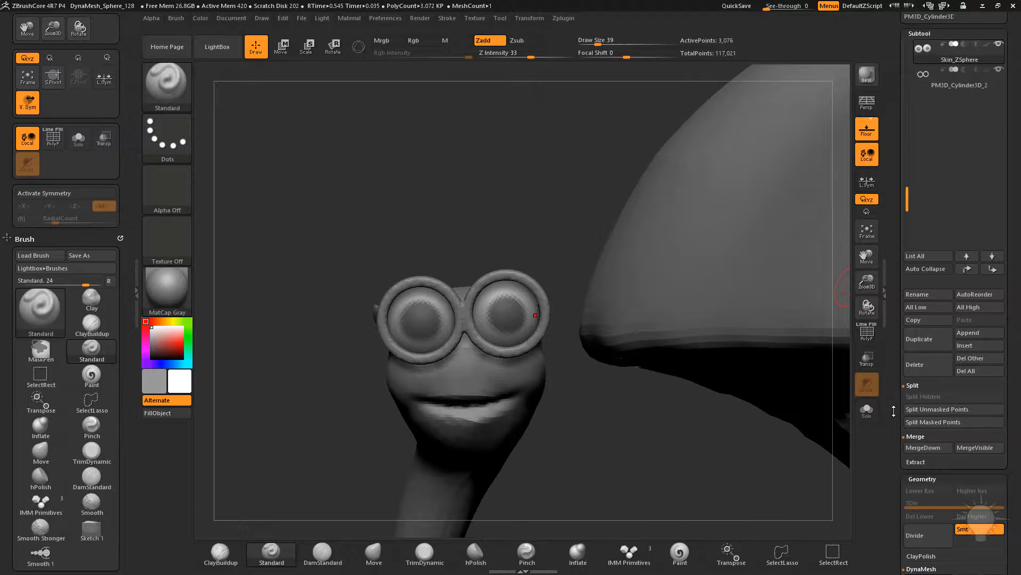
{"action": "left_click", "coordinate": [913, 462], "text": "shift"}
{"action": "left_click_drag", "start_coordinate": [895, 462], "coordinate": [902, 379]}
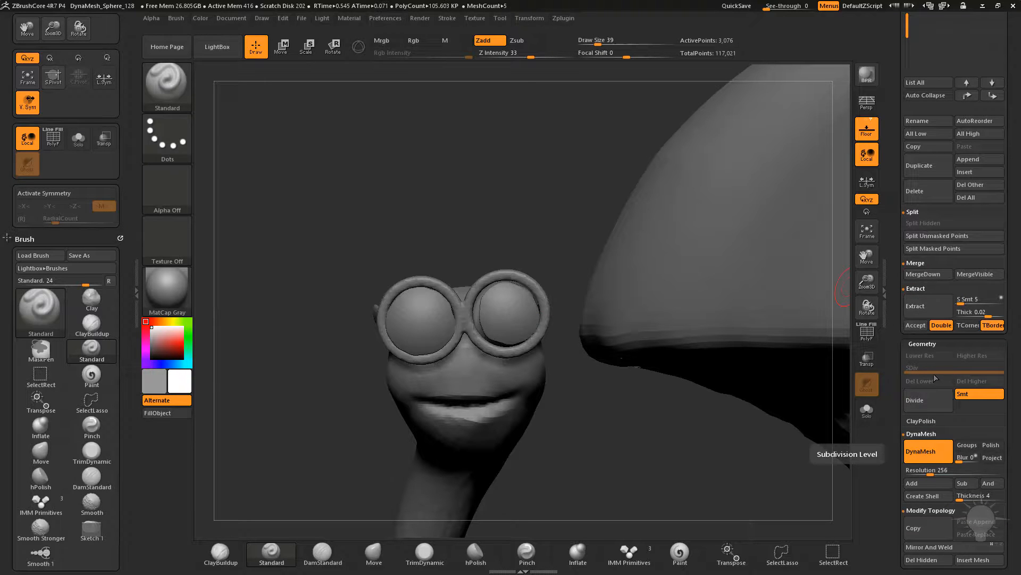
{"action": "left_click", "coordinate": [989, 312]}
{"action": "type", "text": "0.00458"}
{"action": "key", "text": "Return"}
{"action": "left_click", "coordinate": [936, 312]}
{"action": "left_click_drag", "start_coordinate": [767, 458], "coordinate": [636, 440]}
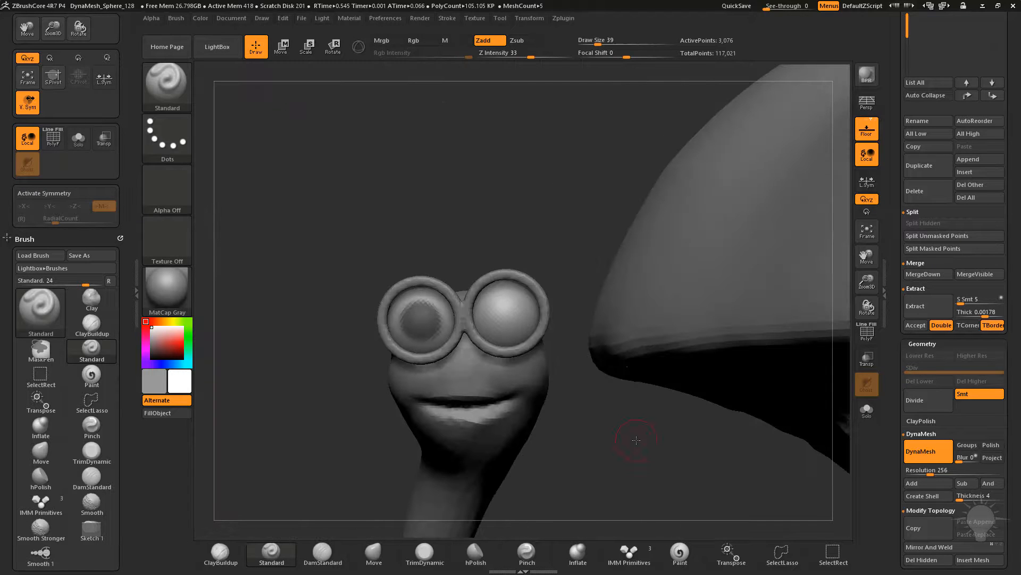
Step: Repaint the pupil mask on the second eyeball, extract both masked areas and accept them as a new subtool
{"action": "mouse_move", "coordinate": [517, 303]}
{"action": "left_mouse_down", "text": "ctrl"}
{"action": "mouse_move", "coordinate": [500, 319]}
{"action": "mouse_move", "coordinate": [505, 309]}
{"action": "left_mouse_up", "text": "ctrl"}
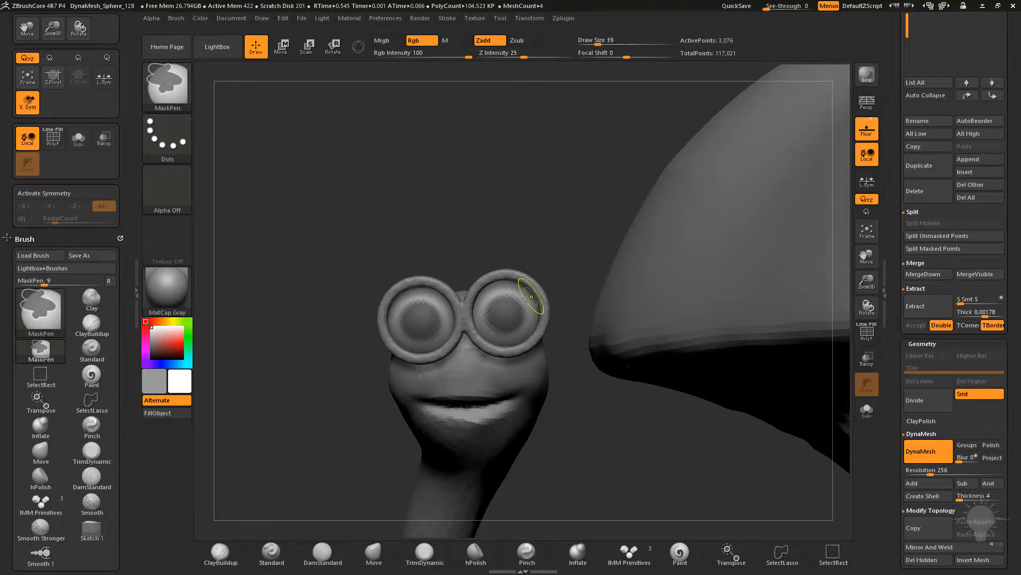
{"action": "left_click", "coordinate": [933, 314]}
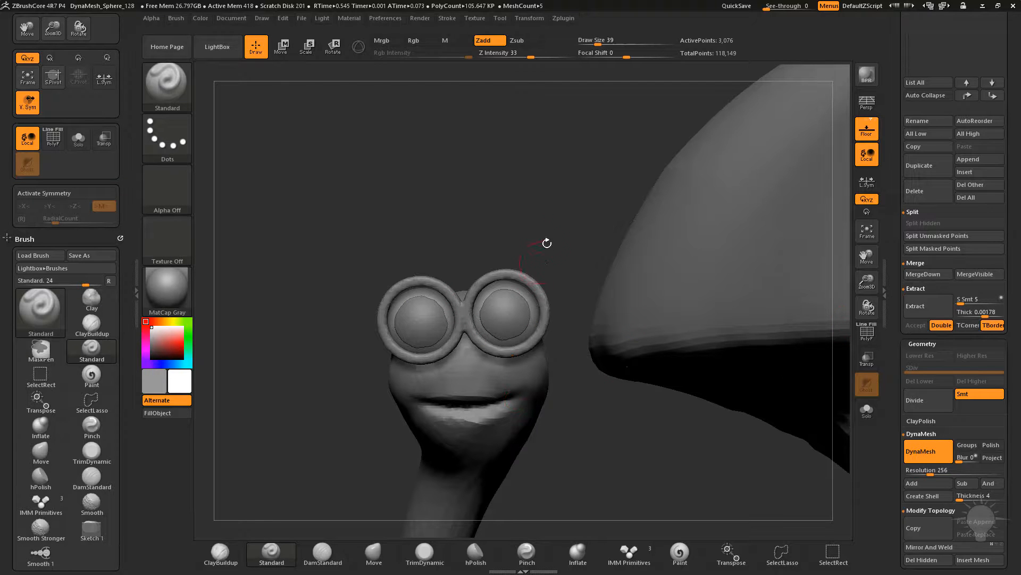
{"action": "scroll", "coordinate": [895, 250], "scroll_direction": "up", "scroll_amount": 10}
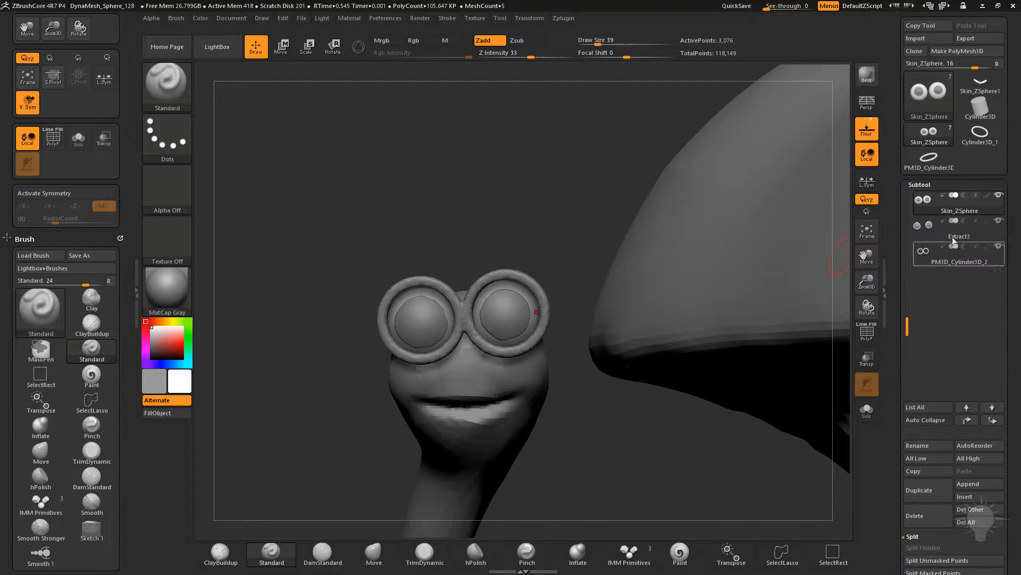
Step: Isolate the eyeballs with Solo and clear their mask
{"action": "mouse_move", "coordinate": [955, 235]}
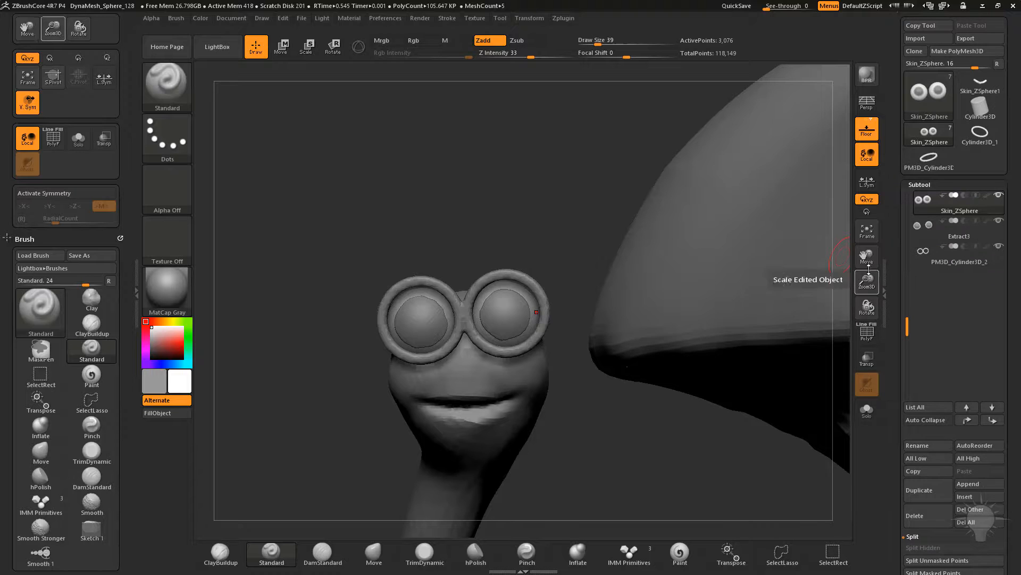
{"action": "left_click", "coordinate": [866, 411]}
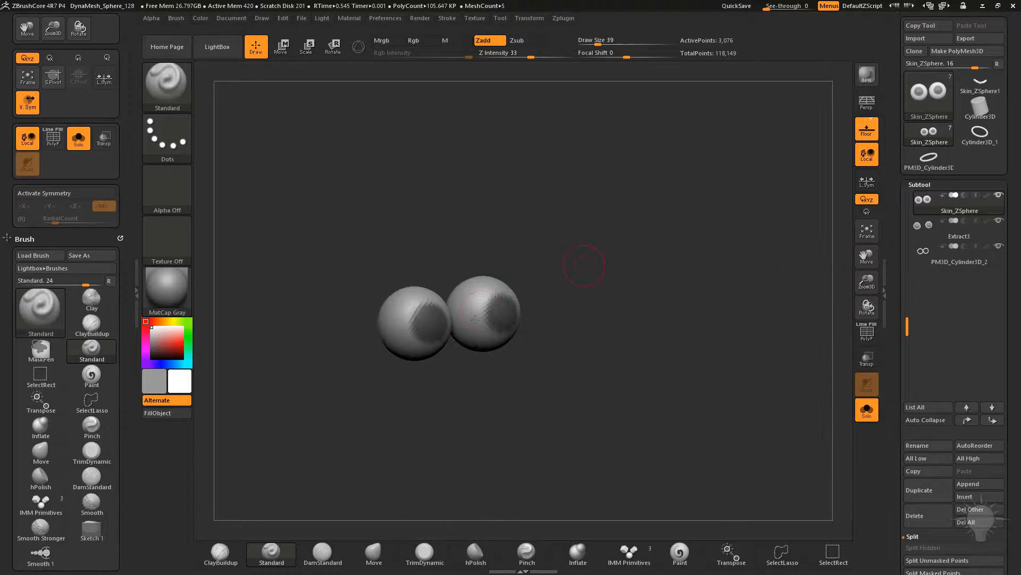
{"action": "left_click_drag", "start_coordinate": [695, 260], "coordinate": [739, 352], "text": "ctrl"}
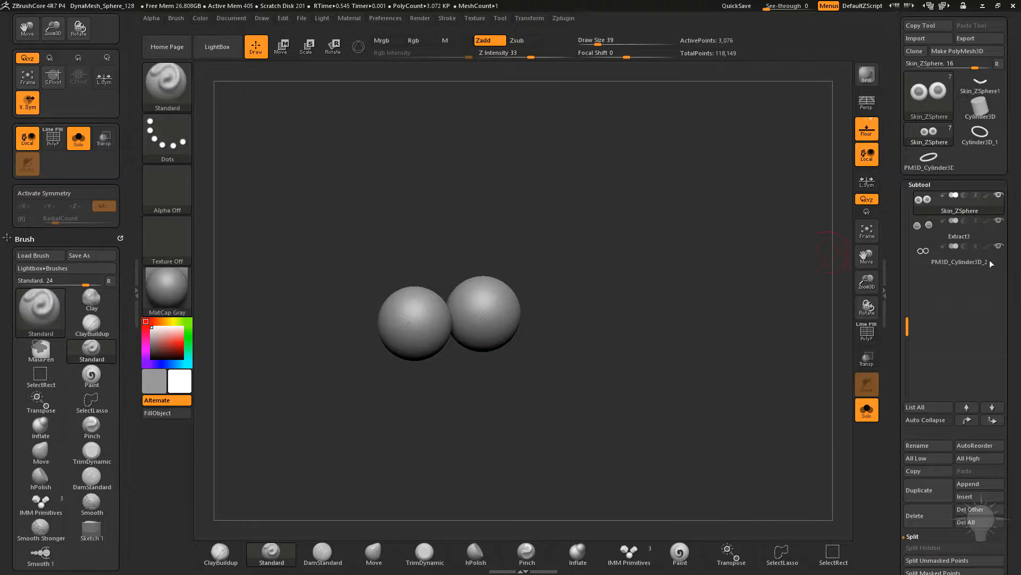
Step: Select the extracted pupils subtool, clear its mask and undo a trial smoothing stroke
{"action": "left_click", "coordinate": [963, 238]}
{"action": "left_click_drag", "start_coordinate": [650, 313], "coordinate": [639, 346]}
{"action": "key", "text": "ctrl"}
{"action": "mouse_move", "coordinate": [705, 359]}
{"action": "left_mouse_down"}
{"action": "mouse_move", "coordinate": [668, 297]}
{"action": "mouse_move", "coordinate": [655, 304]}
{"action": "mouse_move", "coordinate": [679, 310]}
{"action": "mouse_move", "coordinate": [664, 319]}
{"action": "mouse_move", "coordinate": [670, 306]}
{"action": "mouse_move", "coordinate": [542, 295]}
{"action": "left_mouse_up"}
{"action": "key", "text": "shift"}
{"action": "key", "text": "ctrl+z"}
Step: Remesh the extracted pupils with DynaMesh at resolution 952 and smooth their outlines
{"action": "left_click_drag", "start_coordinate": [902, 392], "coordinate": [956, 314]}
{"action": "left_click", "coordinate": [929, 307]}
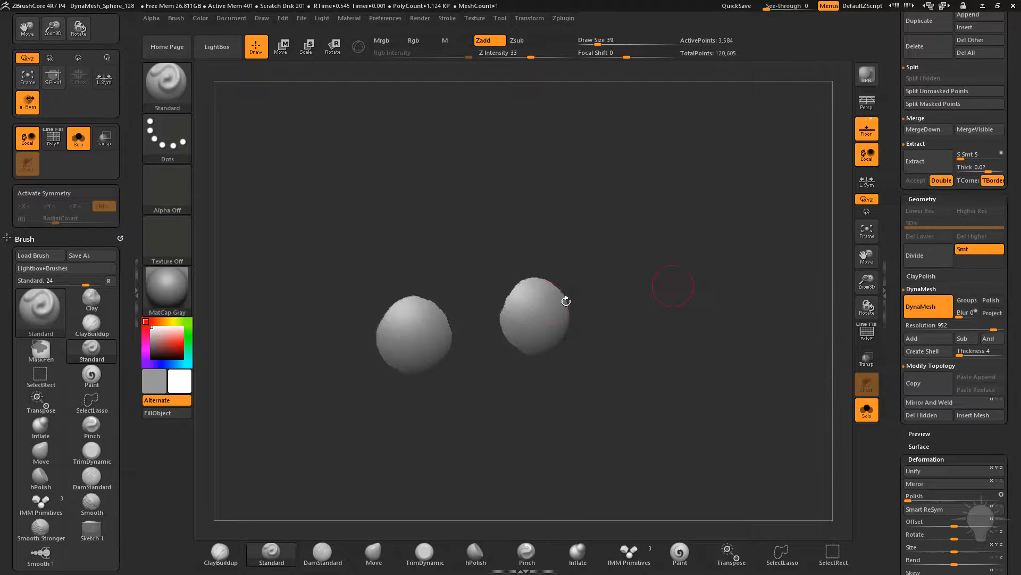
{"action": "mouse_move", "coordinate": [538, 293]}
{"action": "left_mouse_down", "text": "shift"}
{"action": "mouse_move", "coordinate": [556, 319]}
{"action": "mouse_move", "coordinate": [592, 312]}
{"action": "left_mouse_up", "text": "shift"}
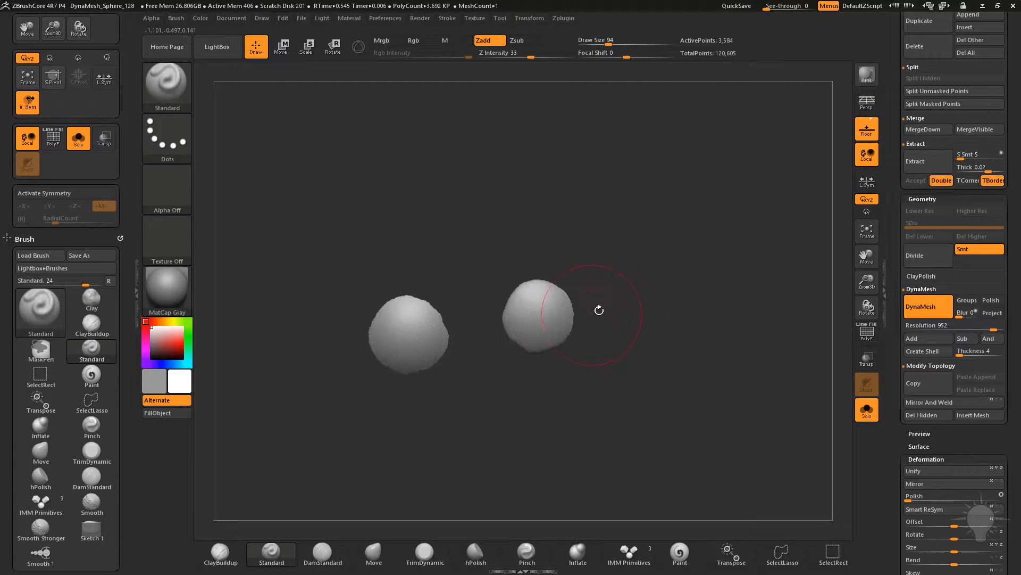
Step: Undo the last stroke on the pupils and smooth both outlines with Smooth Stronger at Z Intensity 17
{"action": "key", "text": "ctrl+z"}
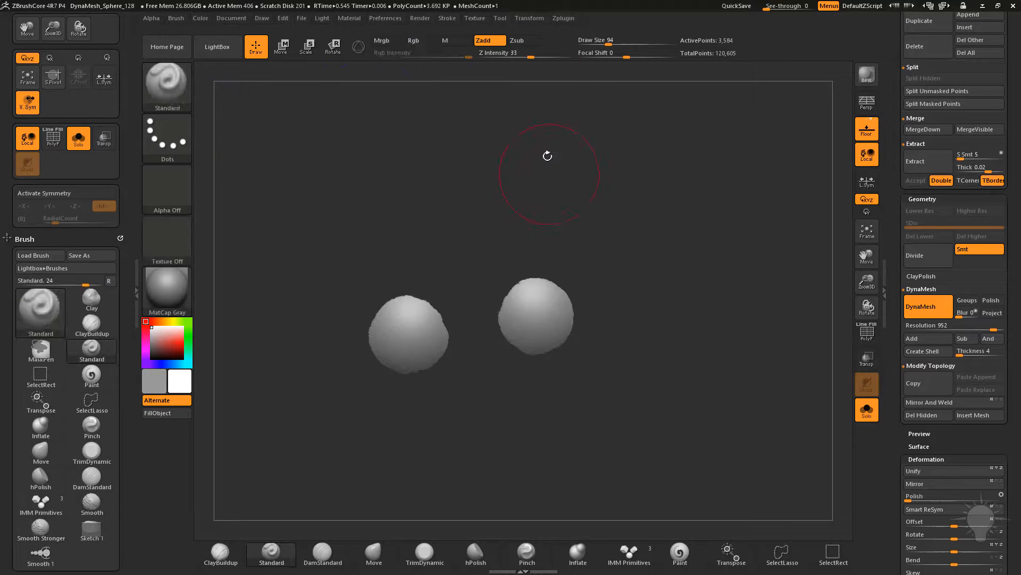
{"action": "mouse_move", "coordinate": [570, 56]}
{"action": "left_mouse_down"}
{"action": "mouse_move", "coordinate": [500, 55]}
{"action": "mouse_move", "coordinate": [515, 56]}
{"action": "left_mouse_up"}
{"action": "left_click_drag", "start_coordinate": [520, 296], "coordinate": [547, 342], "text": "shift"}
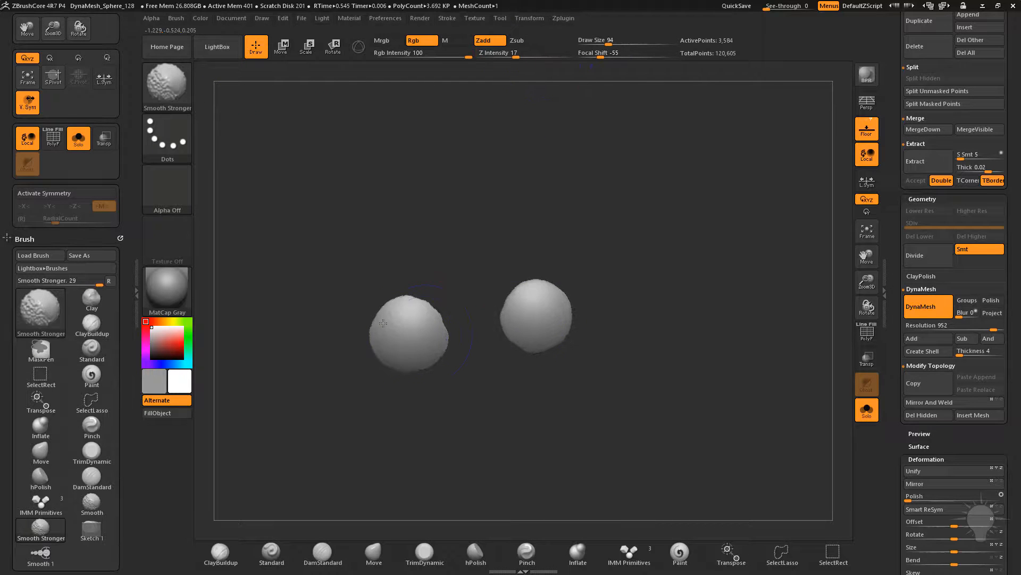
{"action": "key", "text": "shift"}
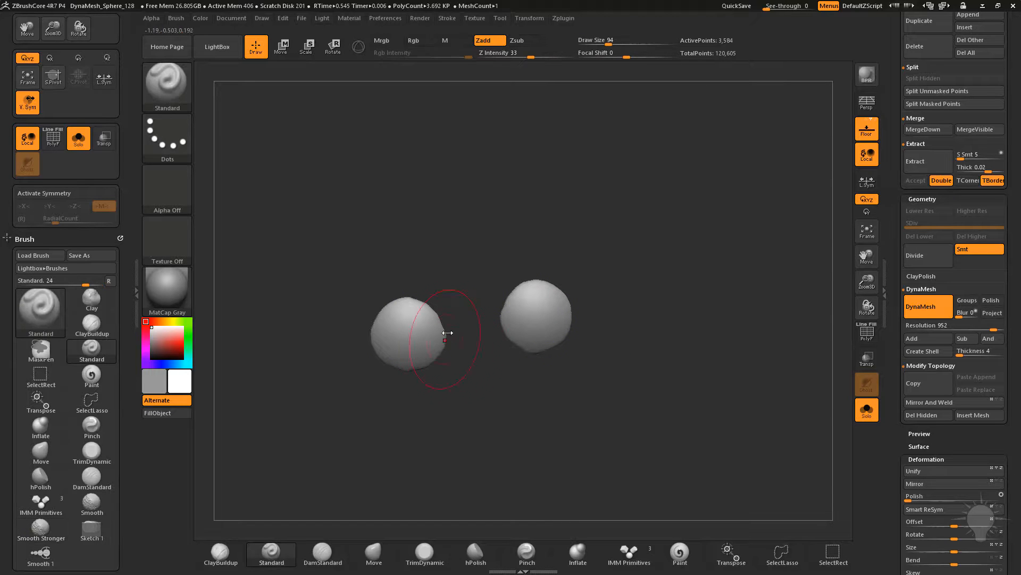
Step: Even out the rims of both pupils using the Move brush at draw size 44
{"action": "key", "text": "b"}
{"action": "key", "text": "m"}
{"action": "key", "text": "v"}
{"action": "key", "text": "s"}
{"action": "left_click_drag", "start_coordinate": [463, 302], "coordinate": [464, 303]}
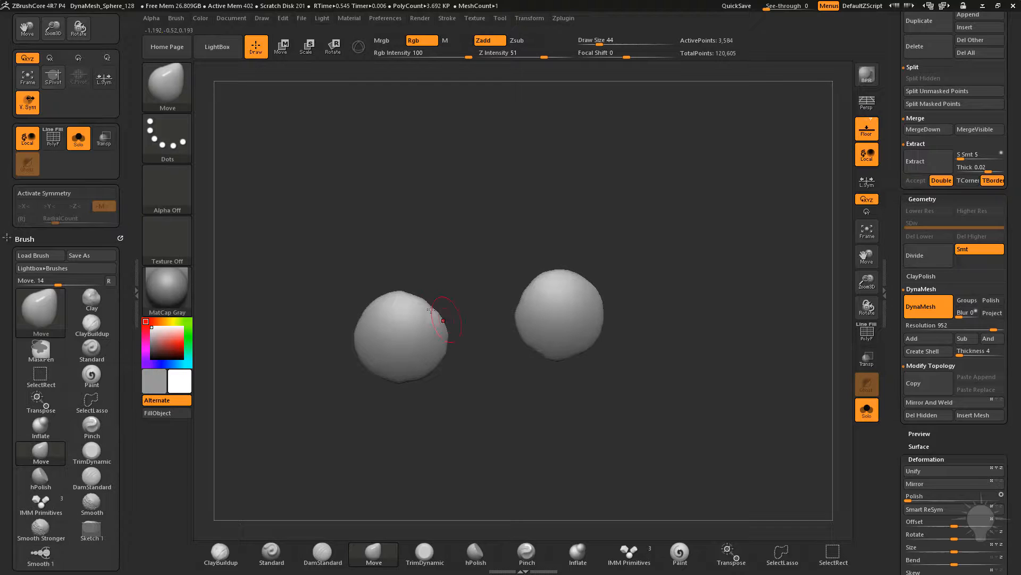
{"action": "left_click_drag", "start_coordinate": [684, 276], "coordinate": [750, 259], "text": "alt"}
Step: Turn off Solo and adjust the pupils behind the glasses with the Move brush at draw size 49
{"action": "left_click", "coordinate": [866, 409]}
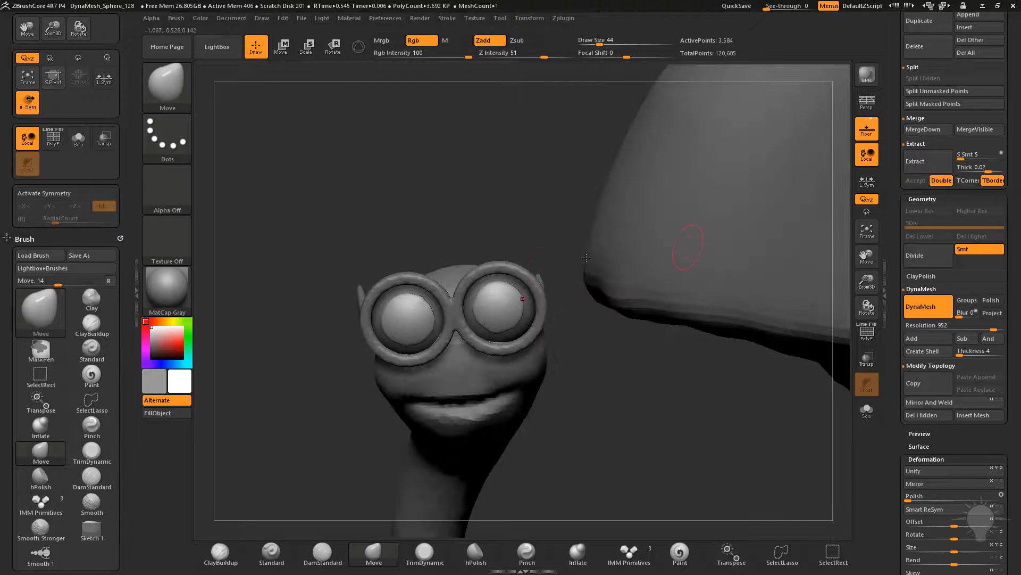
{"action": "mouse_move", "coordinate": [510, 226]}
{"action": "left_mouse_down"}
{"action": "mouse_move", "coordinate": [570, 369]}
{"action": "mouse_move", "coordinate": [512, 349]}
{"action": "left_mouse_up"}
{"action": "mouse_move", "coordinate": [590, 346]}
{"action": "left_mouse_down"}
{"action": "mouse_move", "coordinate": [586, 326]}
{"action": "mouse_move", "coordinate": [569, 332]}
{"action": "left_mouse_up"}
{"action": "key", "text": "s"}
{"action": "left_click_drag", "start_coordinate": [525, 346], "coordinate": [530, 347]}
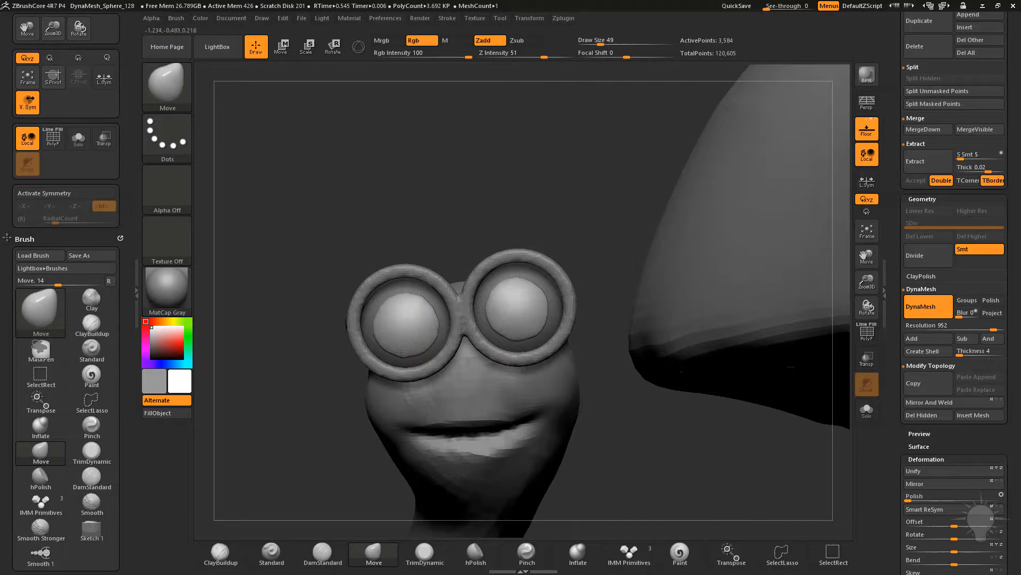
Step: Select the apple core subtool and ready the Standard brush at draw size 22
{"action": "left_click_drag", "start_coordinate": [405, 202], "coordinate": [372, 139], "text": "alt"}
{"action": "left_click_drag", "start_coordinate": [433, 171], "coordinate": [579, 189]}
{"action": "mouse_move", "coordinate": [738, 354]}
{"action": "left_mouse_down", "text": "alt"}
{"action": "mouse_move", "coordinate": [729, 295]}
{"action": "mouse_move", "coordinate": [739, 303]}
{"action": "mouse_move", "coordinate": [593, 255]}
{"action": "mouse_move", "coordinate": [523, 257]}
{"action": "left_mouse_up", "text": "alt"}
{"action": "key", "text": "2"}
{"action": "key", "text": "s"}
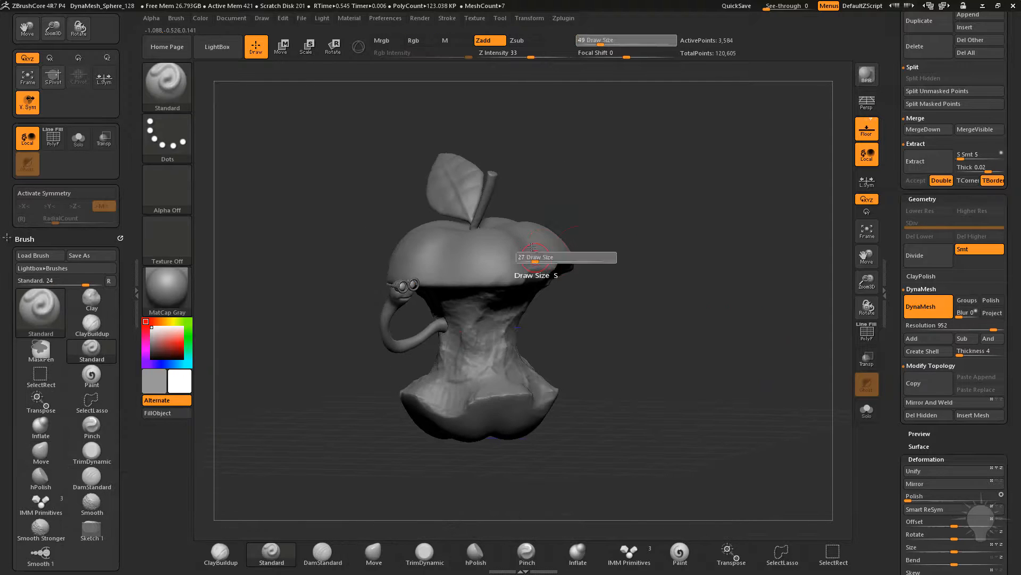
{"action": "left_click", "coordinate": [524, 261], "text": "alt"}
{"action": "mouse_move", "coordinate": [656, 213]}
{"action": "left_mouse_down"}
{"action": "mouse_move", "coordinate": [725, 182]}
{"action": "mouse_move", "coordinate": [745, 266]}
{"action": "mouse_move", "coordinate": [515, 289]}
{"action": "mouse_move", "coordinate": [527, 319]}
{"action": "mouse_move", "coordinate": [564, 298]}
{"action": "mouse_move", "coordinate": [546, 282]}
{"action": "mouse_move", "coordinate": [497, 301]}
{"action": "left_mouse_up"}
{"action": "key", "text": "s"}
{"action": "left_click_drag", "start_coordinate": [674, 294], "coordinate": [729, 282]}
{"action": "mouse_move", "coordinate": [729, 282]}
{"action": "left_mouse_down"}
{"action": "mouse_move", "coordinate": [649, 286]}
{"action": "mouse_move", "coordinate": [688, 292]}
{"action": "mouse_move", "coordinate": [715, 277]}
{"action": "left_mouse_up"}
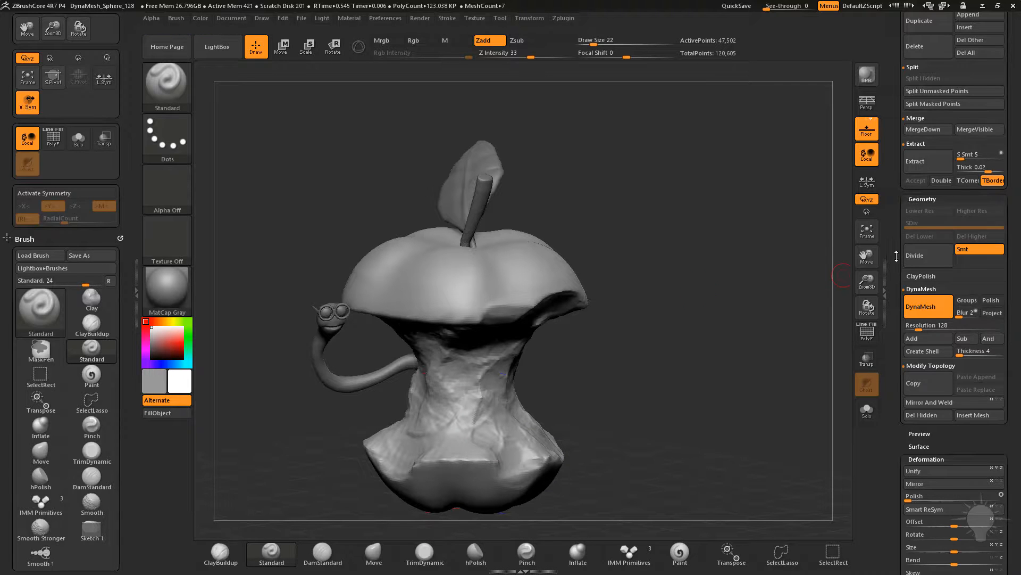
Step: Duplicate the apple core subtool and inflate the active copy slightly using the Inflate deformation
{"action": "left_click_drag", "start_coordinate": [895, 256], "coordinate": [898, 299]}
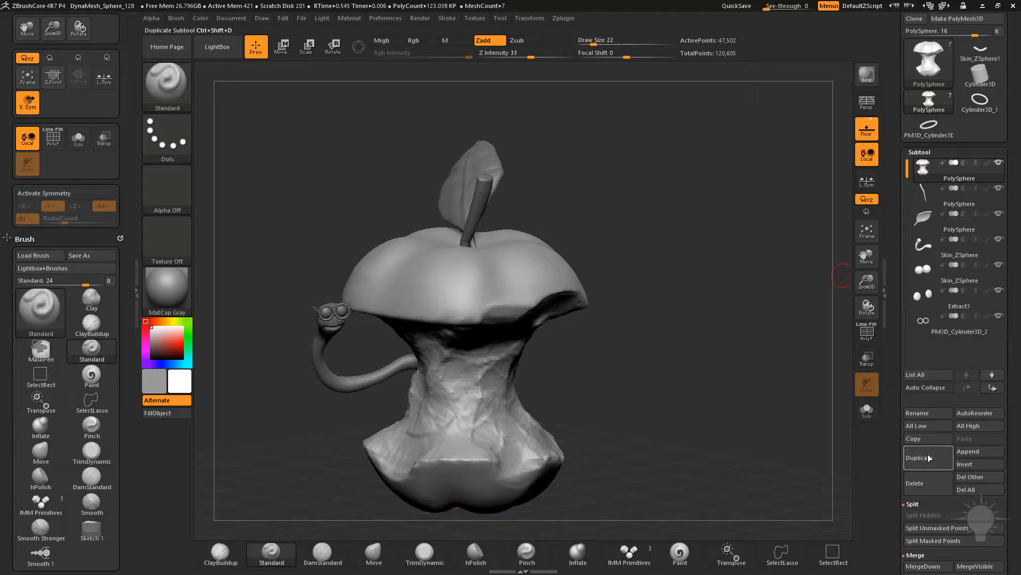
{"action": "left_click", "coordinate": [928, 458]}
{"action": "left_click", "coordinate": [866, 410]}
{"action": "left_click", "coordinate": [875, 414]}
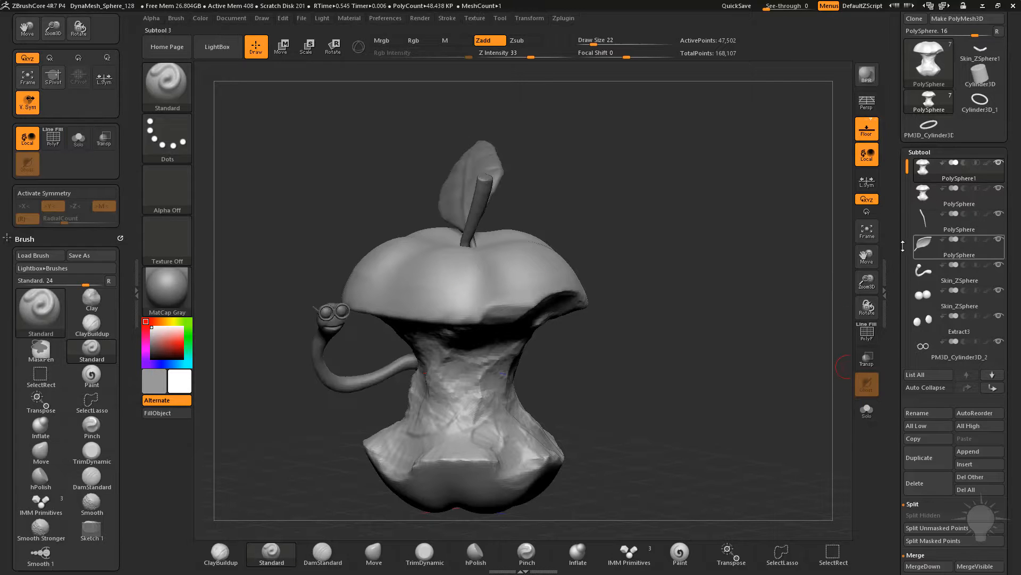
{"action": "scroll", "coordinate": [896, 265], "scroll_direction": "down", "scroll_amount": 10}
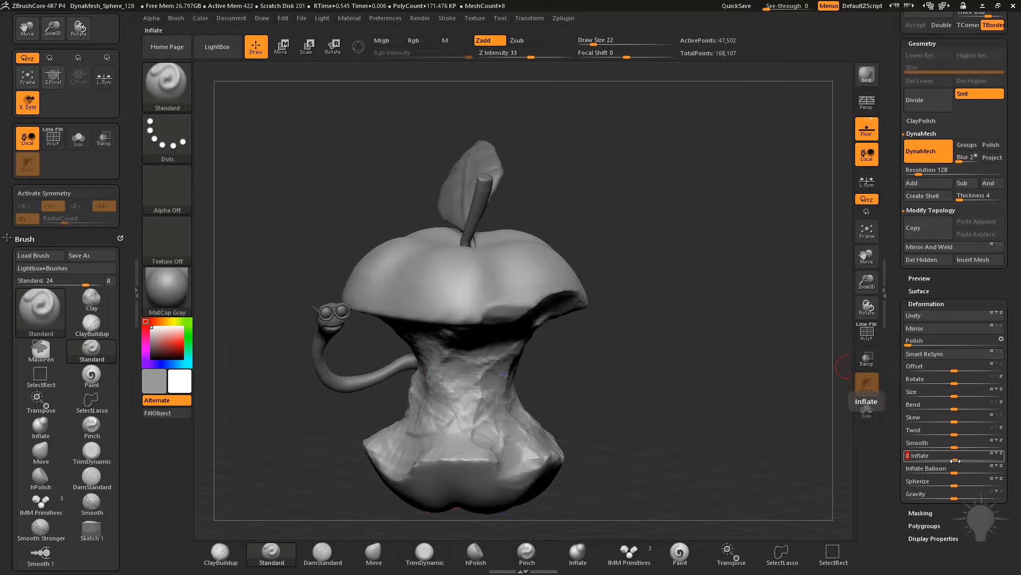
{"action": "left_click_drag", "start_coordinate": [956, 460], "coordinate": [958, 459]}
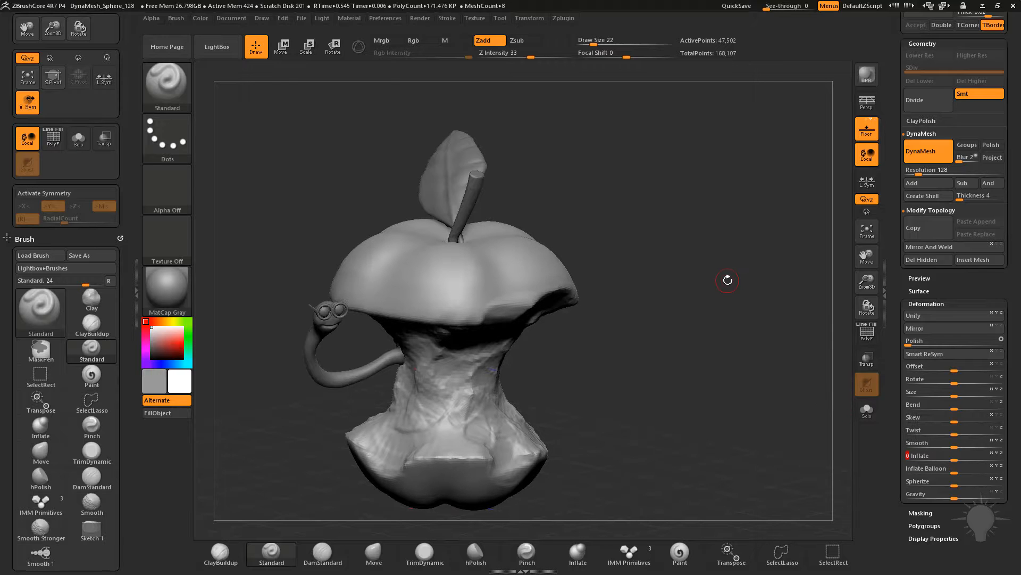
{"action": "mouse_move", "coordinate": [692, 239]}
{"action": "left_mouse_down"}
{"action": "mouse_move", "coordinate": [709, 271]}
{"action": "mouse_move", "coordinate": [497, 433]}
{"action": "left_mouse_up"}
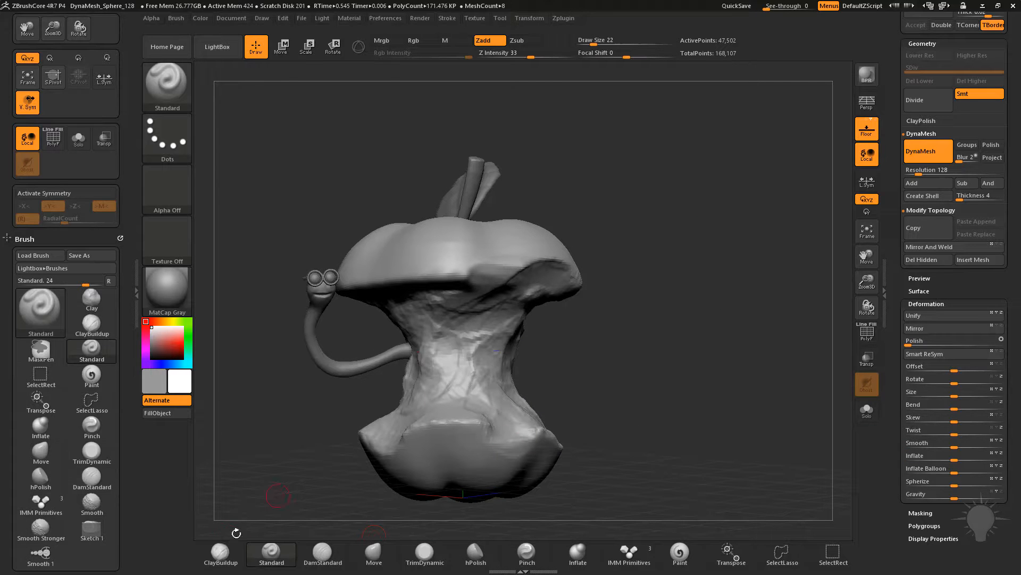
Step: Carve the duplicate's flesh beneath the skin edge of the apple's upper half with the Standard brush at draw size 37
{"action": "left_click", "coordinate": [234, 558]}
{"action": "left_click_drag", "start_coordinate": [628, 298], "coordinate": [620, 250]}
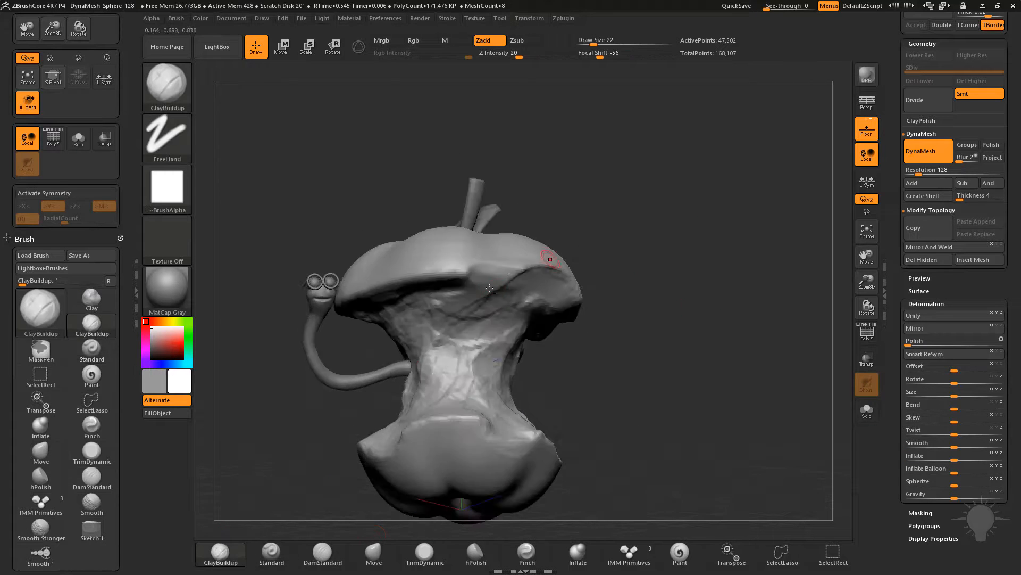
{"action": "key", "text": "2"}
{"action": "key", "text": "bracketright"}
{"action": "key", "text": "s"}
{"action": "left_click_drag", "start_coordinate": [489, 285], "coordinate": [486, 285]}
{"action": "left_click_drag", "start_coordinate": [621, 241], "coordinate": [611, 251]}
{"action": "left_click_drag", "start_coordinate": [468, 288], "coordinate": [501, 288], "text": "alt"}
{"action": "left_click_drag", "start_coordinate": [638, 273], "coordinate": [489, 286]}
{"action": "mouse_move", "coordinate": [634, 286]}
{"action": "left_mouse_down"}
{"action": "mouse_move", "coordinate": [659, 298]}
{"action": "mouse_move", "coordinate": [490, 297]}
{"action": "left_mouse_up"}
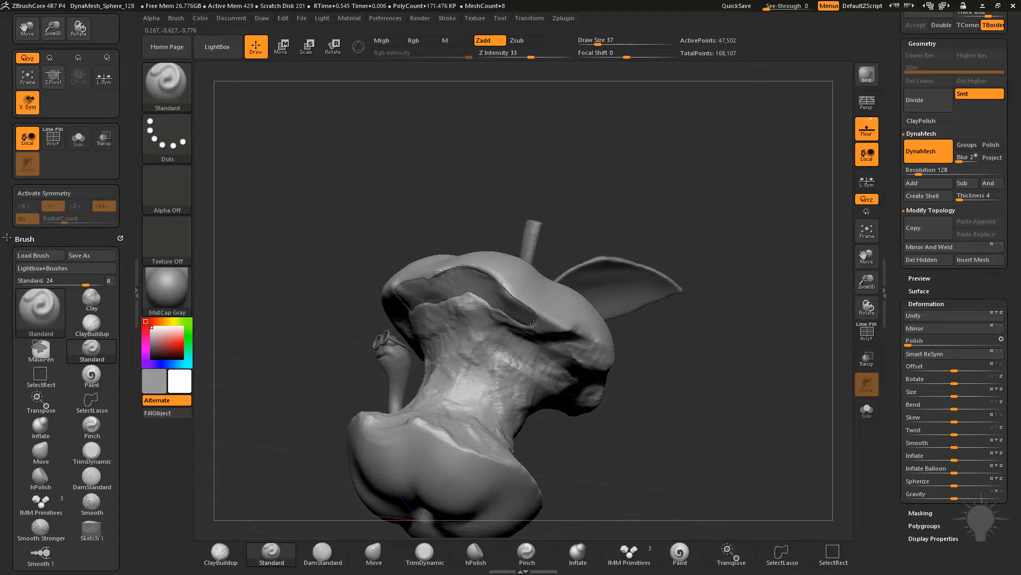
Step: Continue sinking the duplicate's flesh around the inside of the upper rim, leaving a thin skin edge
{"action": "left_click_drag", "start_coordinate": [558, 336], "coordinate": [564, 337]}
{"action": "left_click_drag", "start_coordinate": [646, 345], "coordinate": [593, 329]}
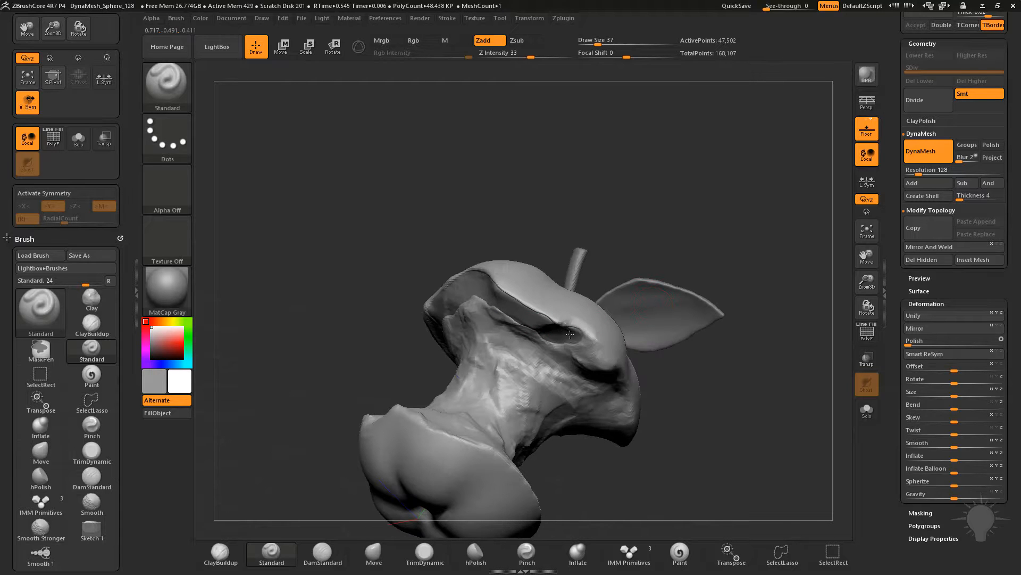
{"action": "left_click_drag", "start_coordinate": [706, 348], "coordinate": [556, 275], "text": "alt"}
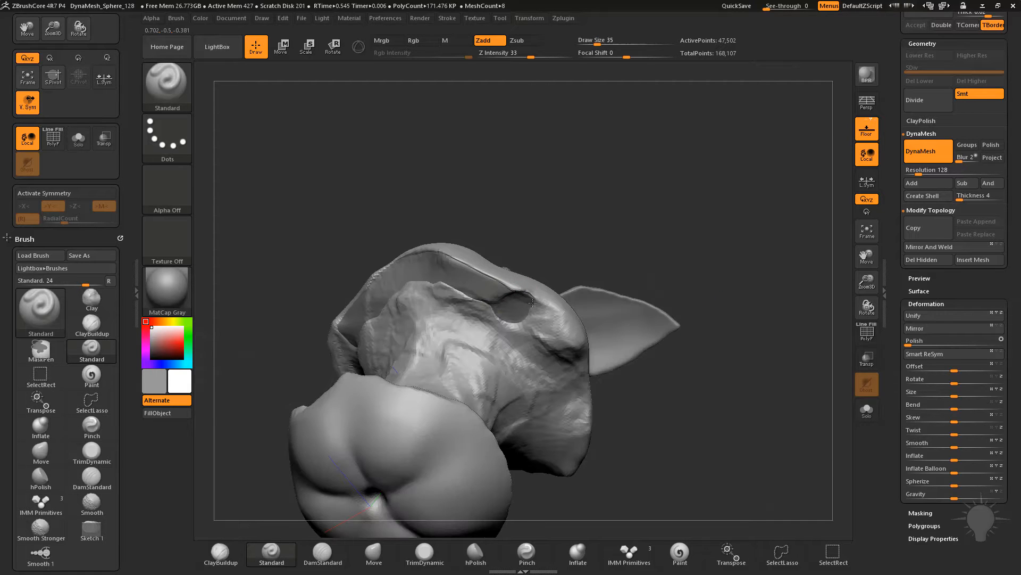
{"action": "left_click_drag", "start_coordinate": [549, 329], "coordinate": [533, 332]}
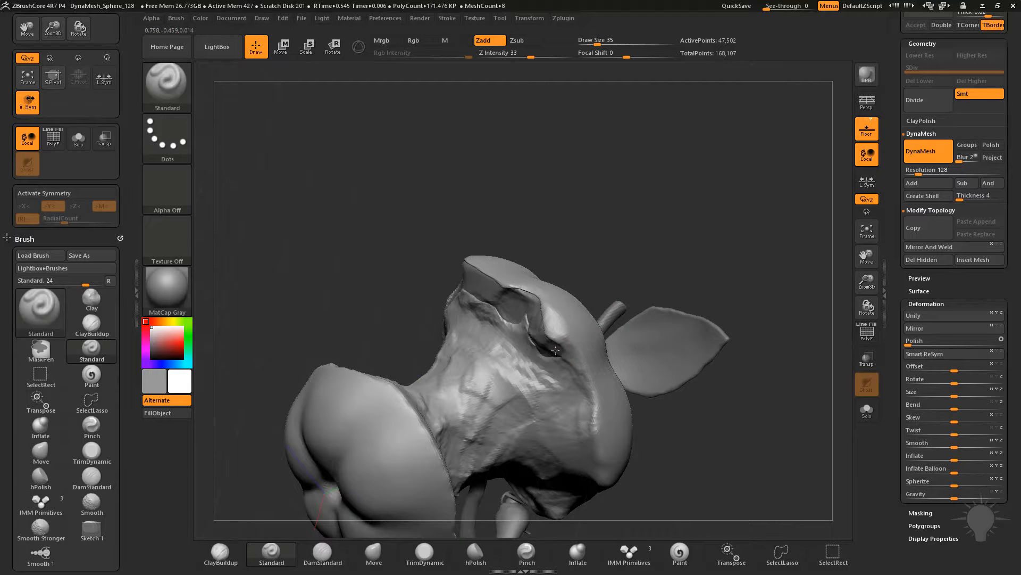
{"action": "left_click_drag", "start_coordinate": [762, 274], "coordinate": [528, 335]}
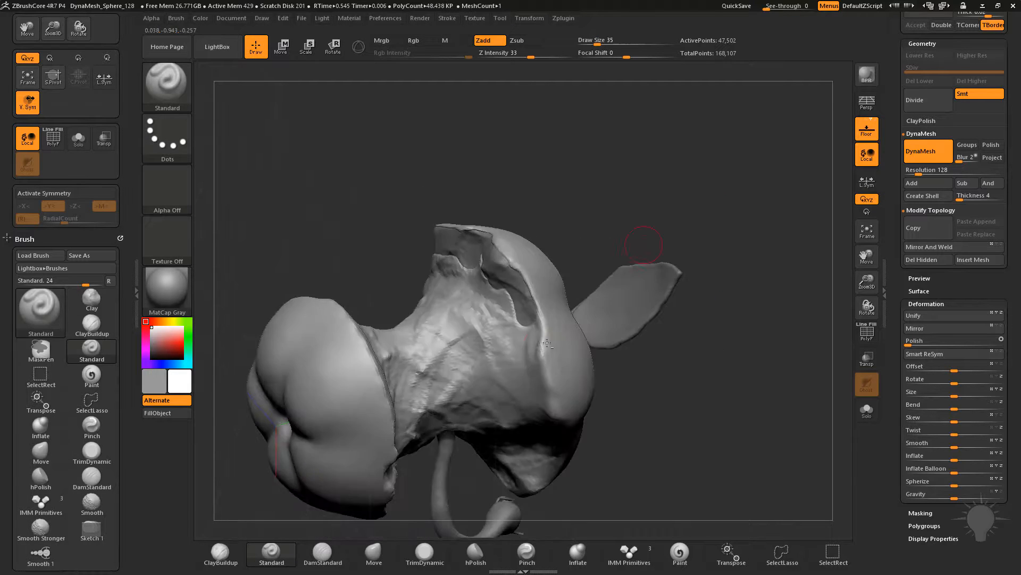
{"action": "left_click_drag", "start_coordinate": [677, 388], "coordinate": [543, 331]}
{"action": "mouse_move", "coordinate": [587, 356]}
{"action": "left_mouse_down"}
{"action": "mouse_move", "coordinate": [532, 341]}
{"action": "mouse_move", "coordinate": [554, 381]}
{"action": "left_mouse_up"}
{"action": "mouse_move", "coordinate": [796, 304]}
{"action": "left_mouse_down"}
{"action": "mouse_move", "coordinate": [789, 342]}
{"action": "mouse_move", "coordinate": [584, 331]}
{"action": "left_mouse_up"}
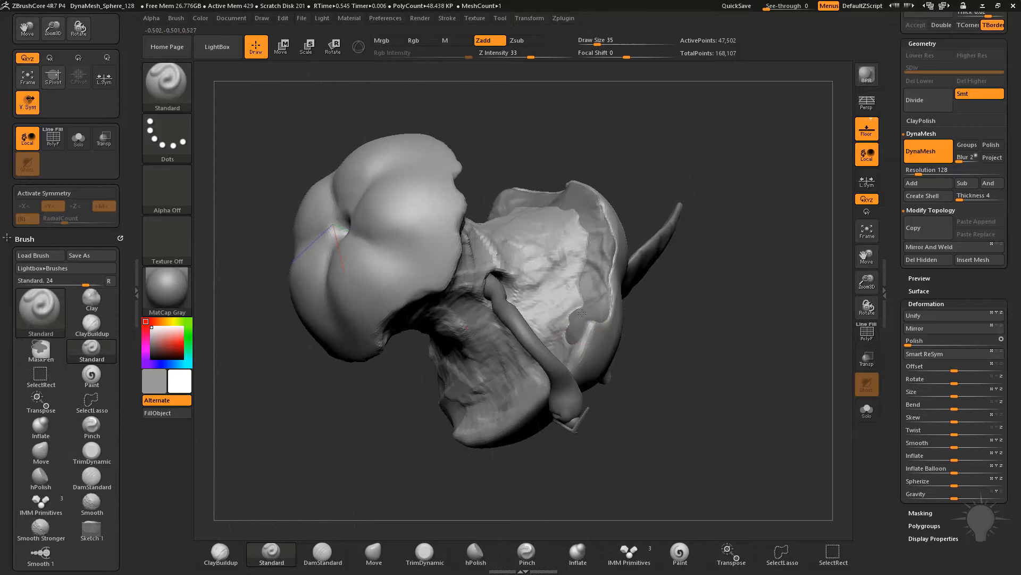
Step: Hide the worm's body subtool and reselect the duplicated apple core
{"action": "left_click", "coordinate": [579, 380], "text": "alt"}
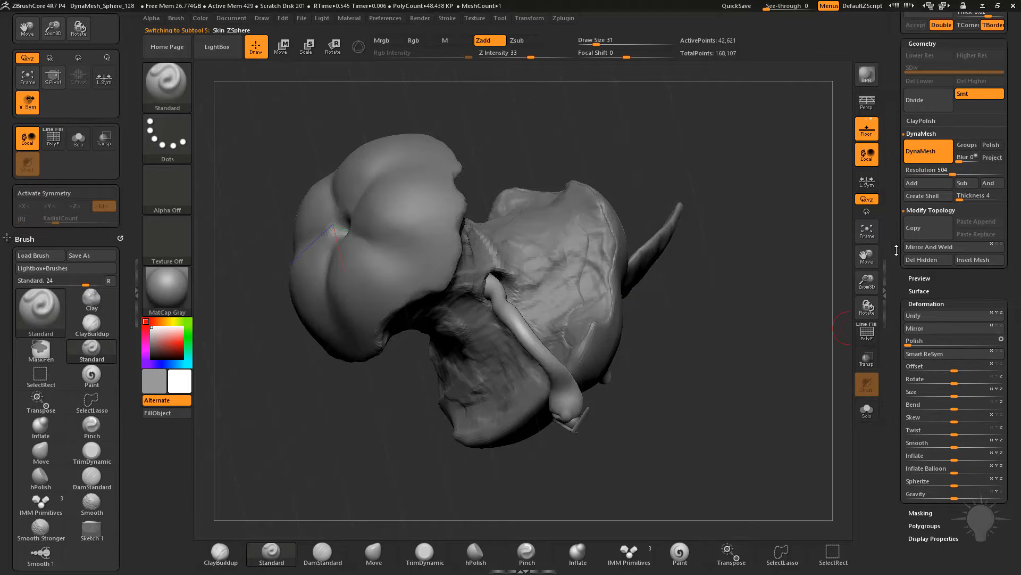
{"action": "left_click_drag", "start_coordinate": [899, 287], "coordinate": [964, 214]}
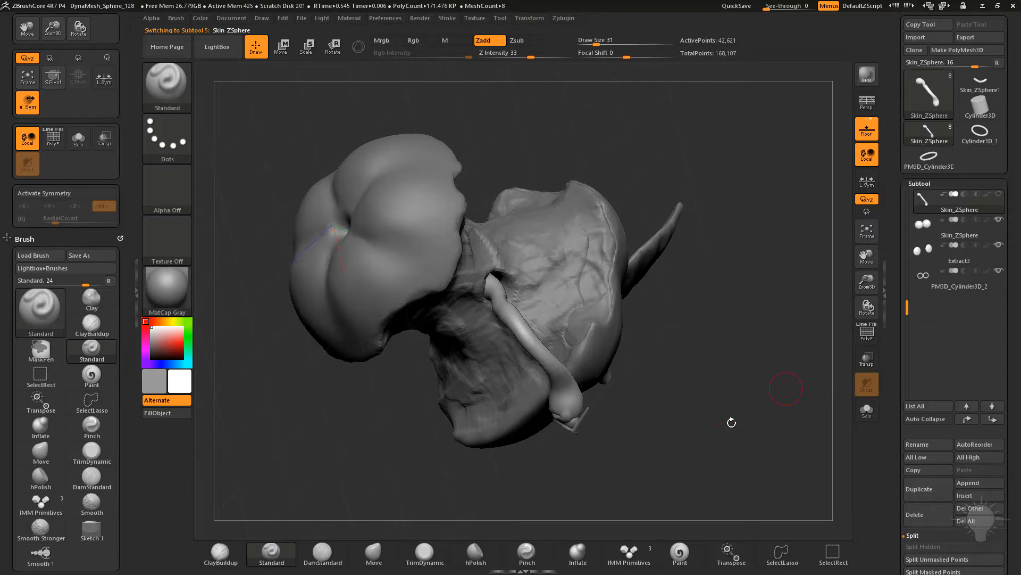
{"action": "left_click", "coordinate": [558, 289], "text": "alt"}
Step: Carve the duplicate's flesh away just inside the skin rims of both apple halves at draw size 31
{"action": "left_click_drag", "start_coordinate": [748, 352], "coordinate": [577, 338]}
{"action": "left_click_drag", "start_coordinate": [540, 366], "coordinate": [576, 329]}
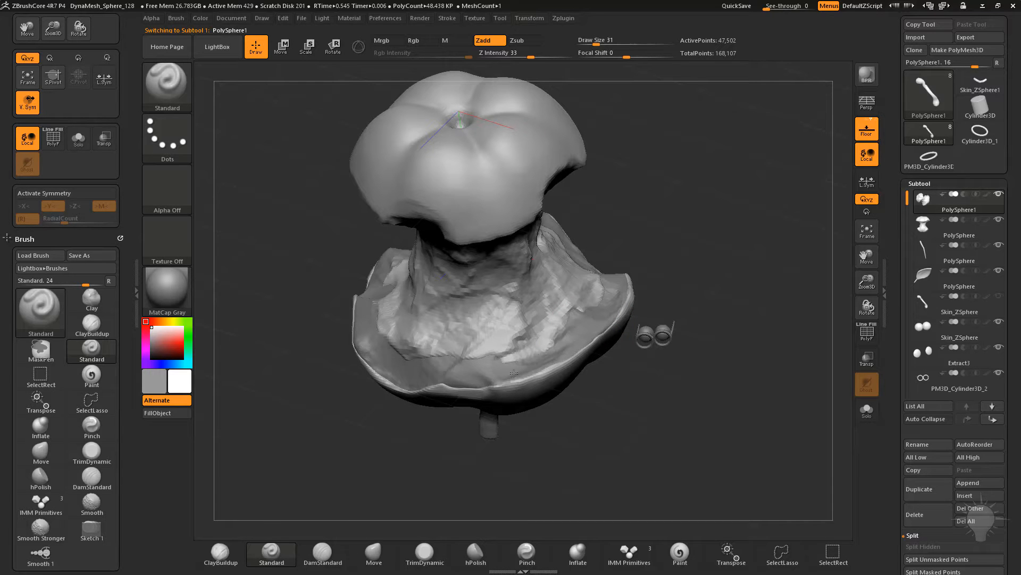
{"action": "left_click_drag", "start_coordinate": [713, 264], "coordinate": [482, 258]}
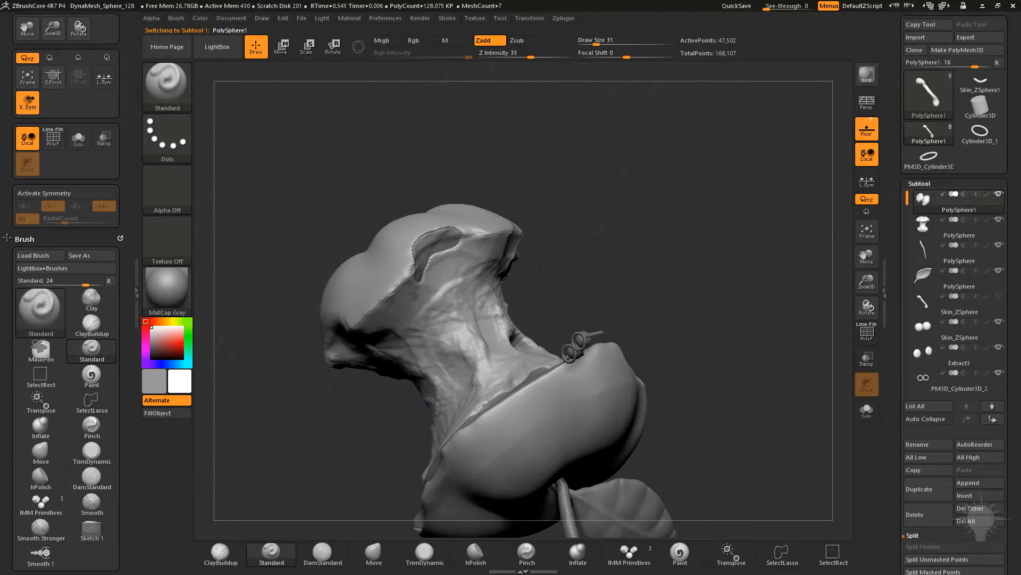
{"action": "left_click_drag", "start_coordinate": [586, 239], "coordinate": [473, 243]}
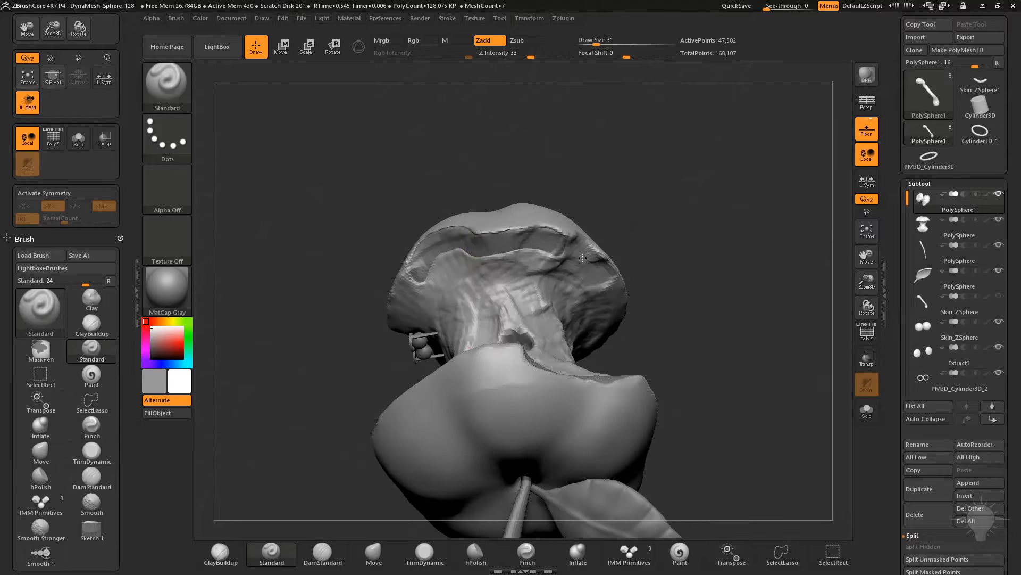
{"action": "left_click_drag", "start_coordinate": [553, 240], "coordinate": [581, 255]}
{"action": "mouse_move", "coordinate": [607, 206]}
{"action": "left_mouse_down"}
{"action": "mouse_move", "coordinate": [555, 230]}
{"action": "mouse_move", "coordinate": [609, 260]}
{"action": "left_mouse_up"}
{"action": "left_click_drag", "start_coordinate": [706, 274], "coordinate": [540, 240]}
Step: Sink the duplicate's flesh all along the inside of the lower half's rim to separate the skin from the core
{"action": "left_click_drag", "start_coordinate": [600, 265], "coordinate": [614, 306], "text": "alt"}
{"action": "mouse_move", "coordinate": [693, 253]}
{"action": "left_mouse_down"}
{"action": "mouse_move", "coordinate": [639, 285]}
{"action": "mouse_move", "coordinate": [608, 353]}
{"action": "left_mouse_up"}
{"action": "mouse_move", "coordinate": [679, 354]}
{"action": "left_mouse_down"}
{"action": "mouse_move", "coordinate": [638, 333]}
{"action": "mouse_move", "coordinate": [615, 341]}
{"action": "mouse_move", "coordinate": [601, 367]}
{"action": "left_mouse_up"}
{"action": "left_click_drag", "start_coordinate": [692, 366], "coordinate": [718, 290], "text": "alt"}
{"action": "mouse_move", "coordinate": [641, 268]}
{"action": "left_mouse_down", "text": "alt"}
{"action": "mouse_move", "coordinate": [604, 320]}
{"action": "mouse_move", "coordinate": [582, 317]}
{"action": "left_mouse_up", "text": "alt"}
{"action": "left_click_drag", "start_coordinate": [659, 335], "coordinate": [686, 283]}
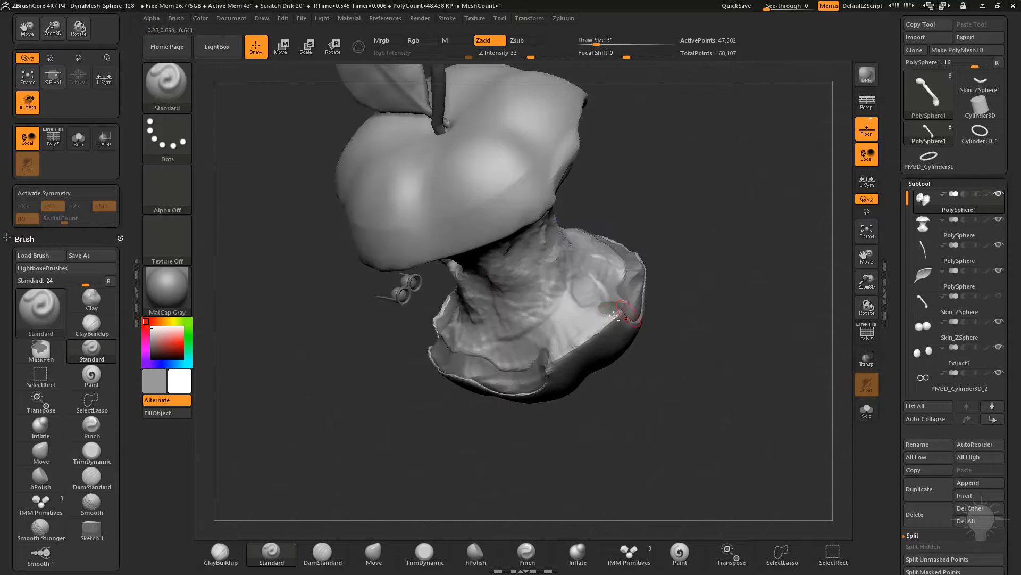
{"action": "mouse_move", "coordinate": [578, 331]}
{"action": "left_mouse_down", "text": "alt"}
{"action": "mouse_move", "coordinate": [587, 324]}
{"action": "mouse_move", "coordinate": [548, 328]}
{"action": "left_mouse_up", "text": "alt"}
{"action": "left_click_drag", "start_coordinate": [598, 288], "coordinate": [567, 305], "text": "alt"}
{"action": "left_click_drag", "start_coordinate": [665, 277], "coordinate": [626, 332]}
{"action": "left_click_drag", "start_coordinate": [538, 332], "coordinate": [530, 351], "text": "alt"}
{"action": "left_click_drag", "start_coordinate": [564, 283], "coordinate": [505, 338], "text": "alt"}
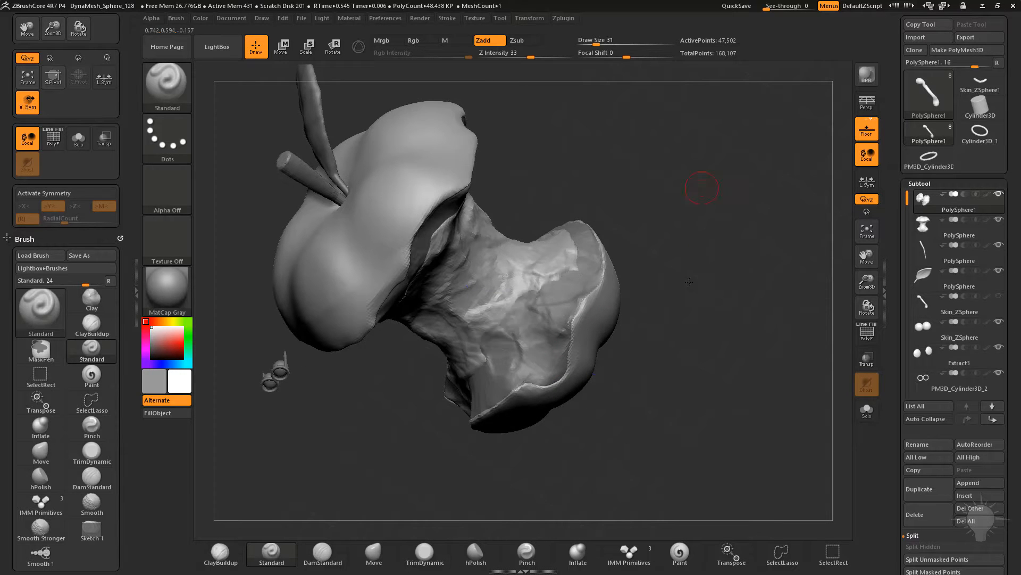
Step: Increase the draw size to 51 and push in the duplicate's flesh inside the upper half's bite
{"action": "left_click_drag", "start_coordinate": [655, 319], "coordinate": [485, 279]}
{"action": "left_click_drag", "start_coordinate": [809, 221], "coordinate": [671, 242], "text": "alt"}
{"action": "left_click_drag", "start_coordinate": [597, 43], "coordinate": [602, 43]}
{"action": "mouse_move", "coordinate": [674, 211]}
{"action": "left_mouse_down", "text": "alt"}
{"action": "mouse_move", "coordinate": [650, 242]}
{"action": "mouse_move", "coordinate": [612, 261]}
{"action": "left_mouse_up", "text": "alt"}
{"action": "left_click_drag", "start_coordinate": [550, 290], "coordinate": [524, 279], "text": "alt"}
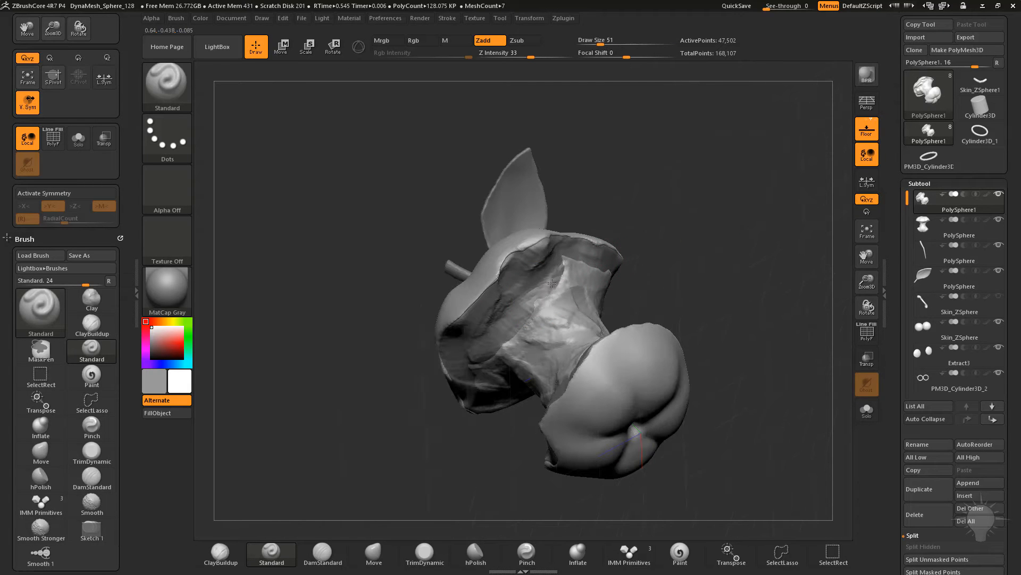
{"action": "left_click_drag", "start_coordinate": [660, 279], "coordinate": [589, 276]}
Step: Carve the duplicate's central column and remaining flesh areas below the original core's surface from all sides
{"action": "left_click_drag", "start_coordinate": [767, 272], "coordinate": [624, 318]}
{"action": "left_click_drag", "start_coordinate": [615, 352], "coordinate": [612, 325]}
{"action": "mouse_move", "coordinate": [605, 346]}
{"action": "left_mouse_down"}
{"action": "mouse_move", "coordinate": [620, 351]}
{"action": "mouse_move", "coordinate": [599, 394]}
{"action": "left_mouse_up"}
{"action": "mouse_move", "coordinate": [598, 428]}
{"action": "left_mouse_down"}
{"action": "mouse_move", "coordinate": [586, 357]}
{"action": "mouse_move", "coordinate": [597, 391]}
{"action": "left_mouse_up"}
{"action": "mouse_move", "coordinate": [607, 340]}
{"action": "left_mouse_down"}
{"action": "mouse_move", "coordinate": [604, 366]}
{"action": "mouse_move", "coordinate": [560, 381]}
{"action": "left_mouse_up"}
{"action": "mouse_move", "coordinate": [577, 420]}
{"action": "left_mouse_down"}
{"action": "mouse_move", "coordinate": [581, 350]}
{"action": "mouse_move", "coordinate": [590, 413]}
{"action": "left_mouse_up"}
{"action": "left_click_drag", "start_coordinate": [590, 453], "coordinate": [572, 388]}
{"action": "left_click_drag", "start_coordinate": [557, 304], "coordinate": [570, 352]}
{"action": "left_click_drag", "start_coordinate": [574, 422], "coordinate": [572, 373]}
{"action": "mouse_move", "coordinate": [511, 314]}
{"action": "left_mouse_down"}
{"action": "mouse_move", "coordinate": [551, 341]}
{"action": "mouse_move", "coordinate": [564, 375]}
{"action": "left_mouse_up"}
{"action": "left_click_drag", "start_coordinate": [577, 419], "coordinate": [586, 404]}
{"action": "mouse_move", "coordinate": [548, 345]}
{"action": "left_mouse_down"}
{"action": "mouse_move", "coordinate": [579, 377]}
{"action": "mouse_move", "coordinate": [572, 395]}
{"action": "left_mouse_up"}
{"action": "mouse_move", "coordinate": [603, 421]}
{"action": "left_mouse_down"}
{"action": "mouse_move", "coordinate": [583, 380]}
{"action": "mouse_move", "coordinate": [568, 414]}
{"action": "left_mouse_up"}
{"action": "left_click_drag", "start_coordinate": [564, 384], "coordinate": [588, 441]}
{"action": "mouse_move", "coordinate": [654, 434]}
{"action": "left_mouse_down"}
{"action": "mouse_move", "coordinate": [639, 377]}
{"action": "mouse_move", "coordinate": [591, 356]}
{"action": "left_mouse_up"}
{"action": "mouse_move", "coordinate": [532, 345]}
{"action": "left_mouse_down"}
{"action": "mouse_move", "coordinate": [516, 339]}
{"action": "mouse_move", "coordinate": [563, 361]}
{"action": "left_mouse_up"}
{"action": "left_click_drag", "start_coordinate": [630, 404], "coordinate": [686, 399]}
{"action": "left_click_drag", "start_coordinate": [582, 372], "coordinate": [638, 355]}
{"action": "left_click_drag", "start_coordinate": [715, 334], "coordinate": [763, 338]}
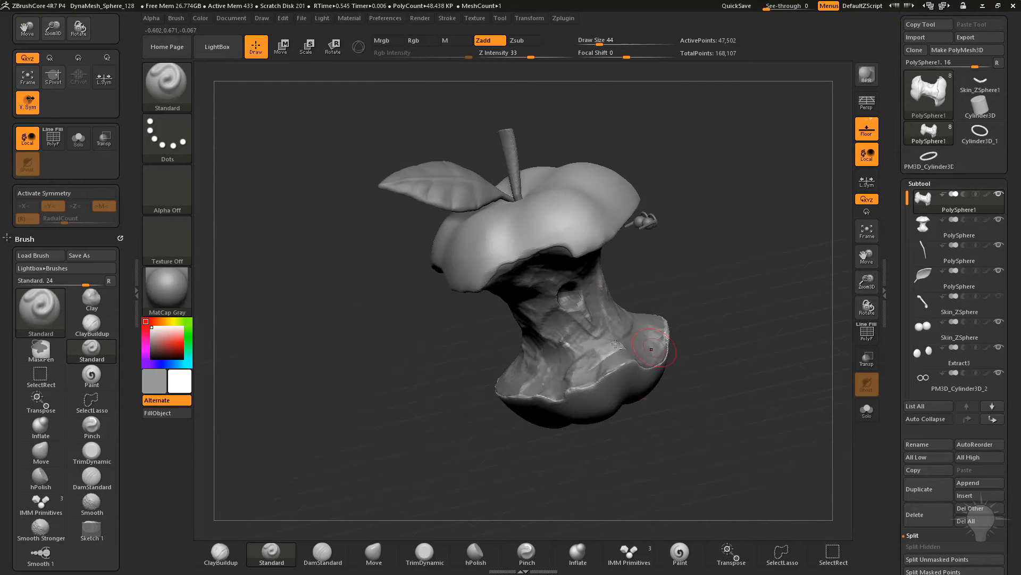
Step: Show only the duplicated core to inspect its carved shape, and make all subtools visible again, including the worm
{"action": "left_click_drag", "start_coordinate": [665, 294], "coordinate": [850, 278]}
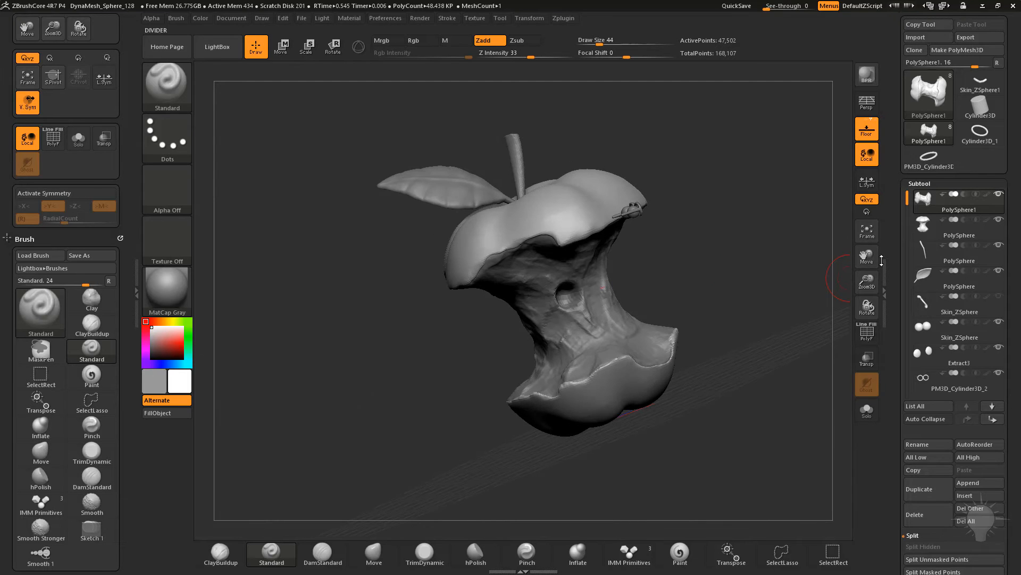
{"action": "mouse_move", "coordinate": [997, 204]}
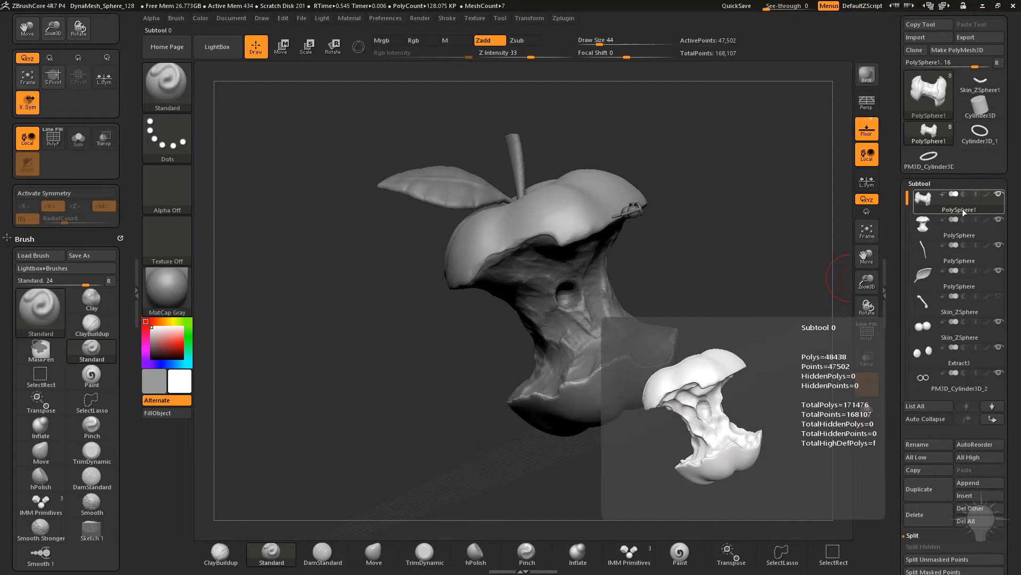
{"action": "left_click", "coordinate": [999, 195]}
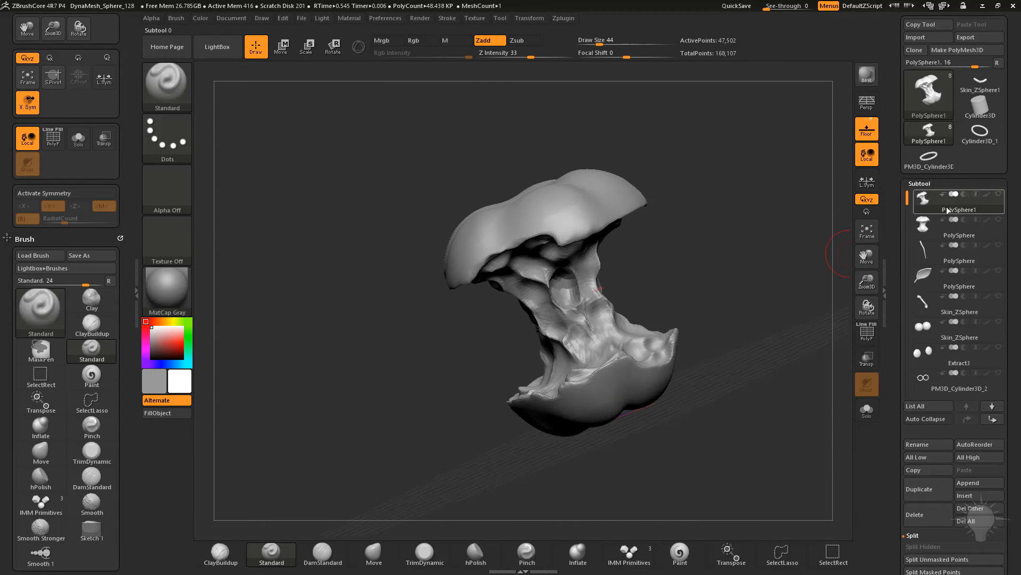
{"action": "left_click", "coordinate": [995, 197]}
{"action": "mouse_move", "coordinate": [809, 296]}
{"action": "left_mouse_down"}
{"action": "mouse_move", "coordinate": [764, 270]}
{"action": "mouse_move", "coordinate": [777, 274]}
{"action": "mouse_move", "coordinate": [752, 296]}
{"action": "mouse_move", "coordinate": [748, 286]}
{"action": "mouse_move", "coordinate": [691, 289]}
{"action": "left_mouse_up"}
{"action": "key", "text": "shift"}
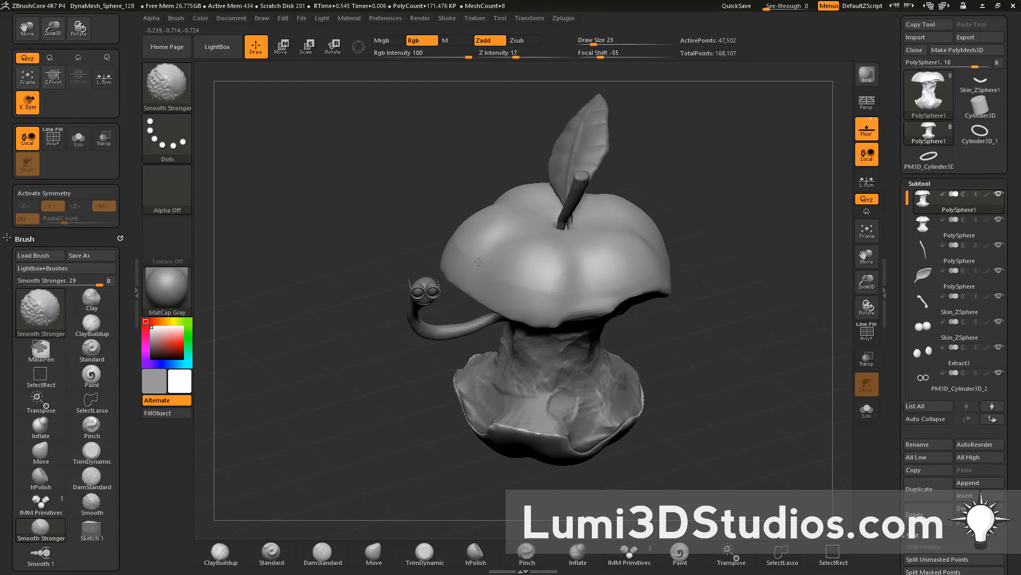